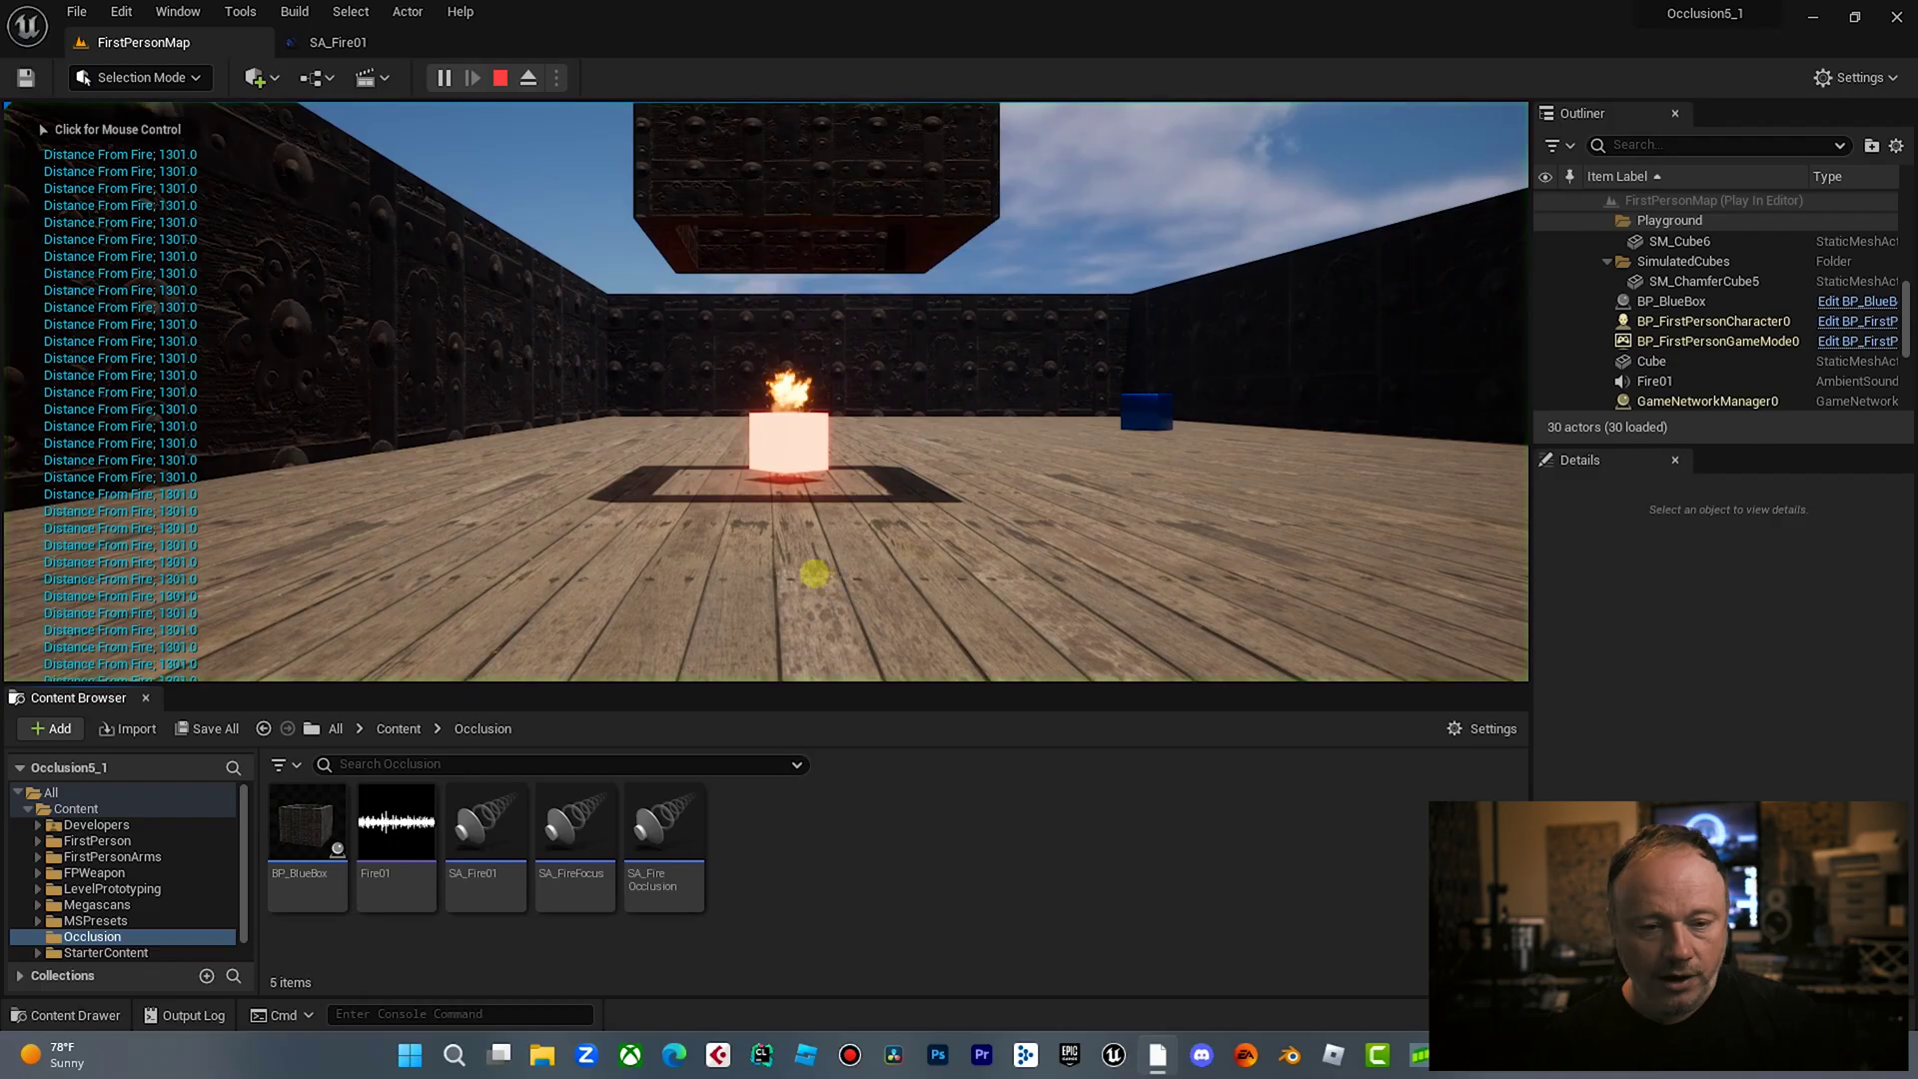
Play-test the level by approaching the fire and raising and lowering the hollow box over it to compare the sound
key(Up)
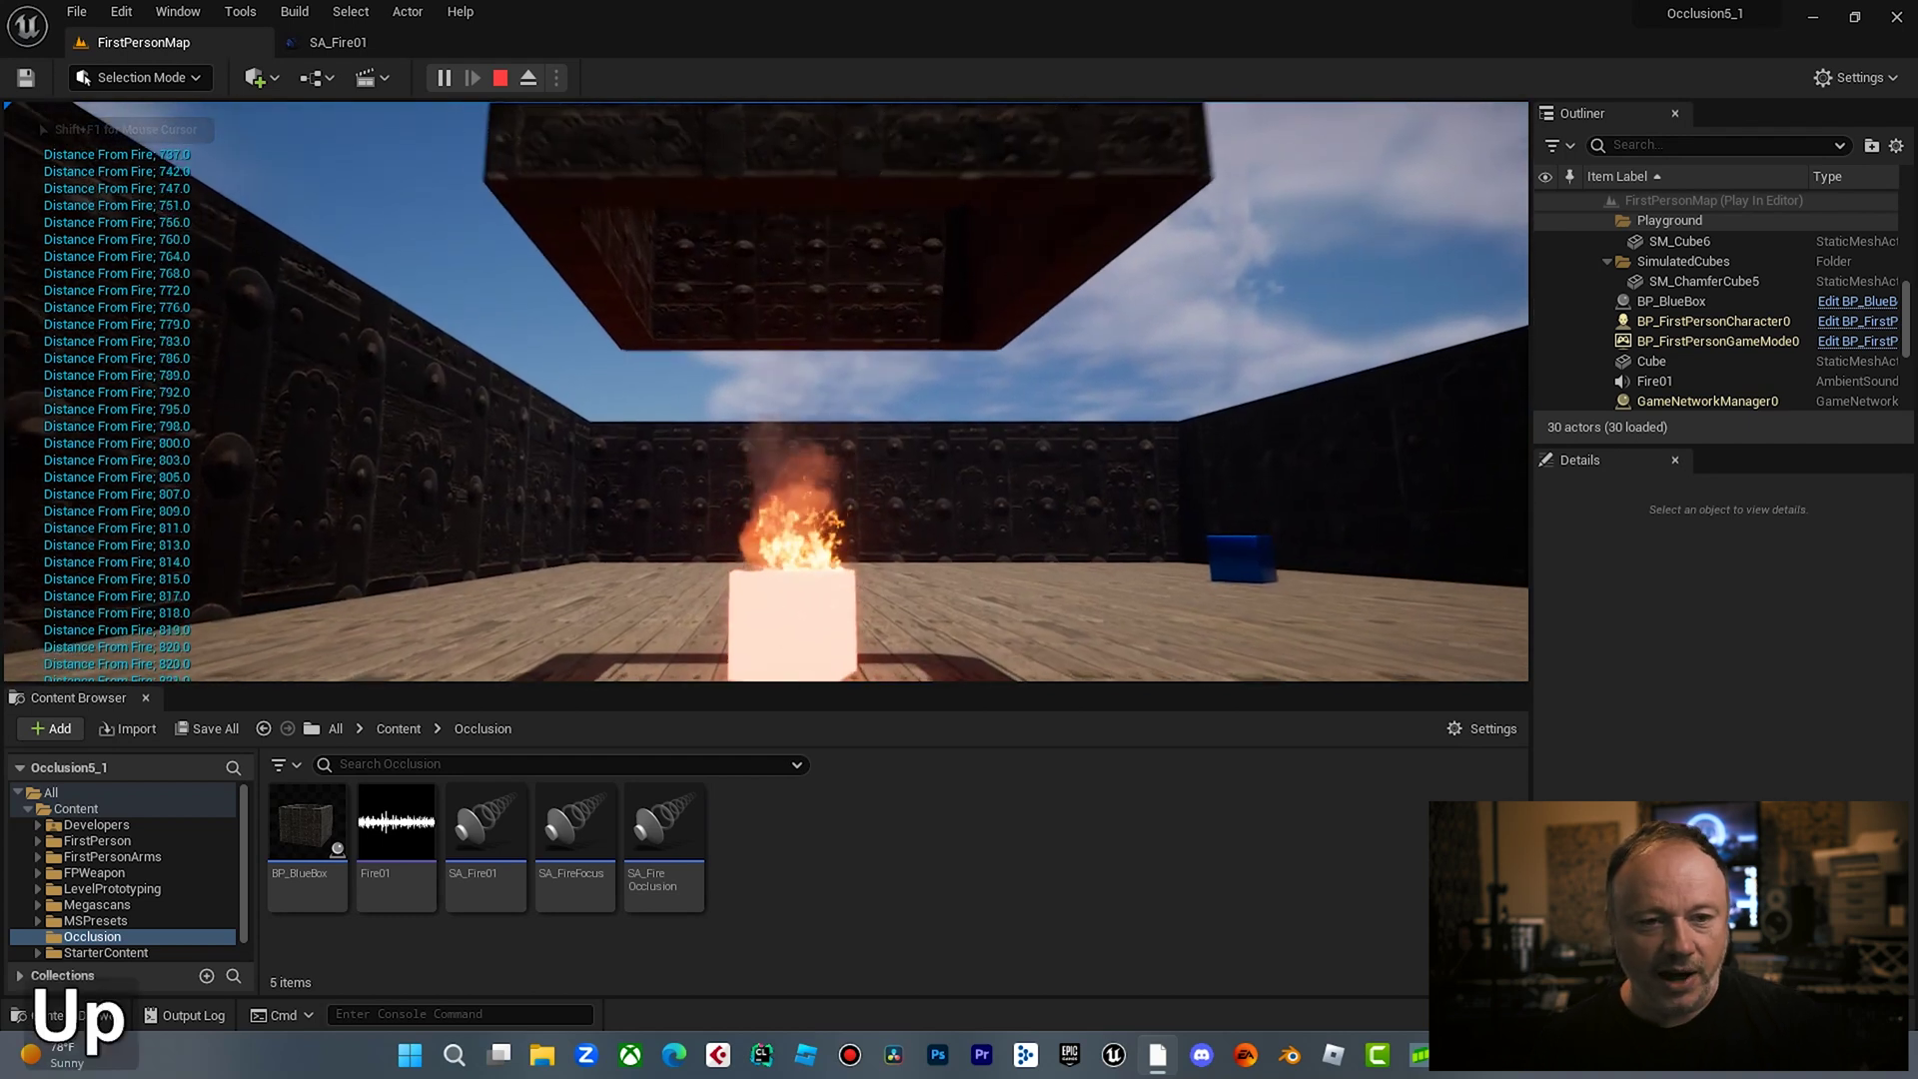
key(Up)
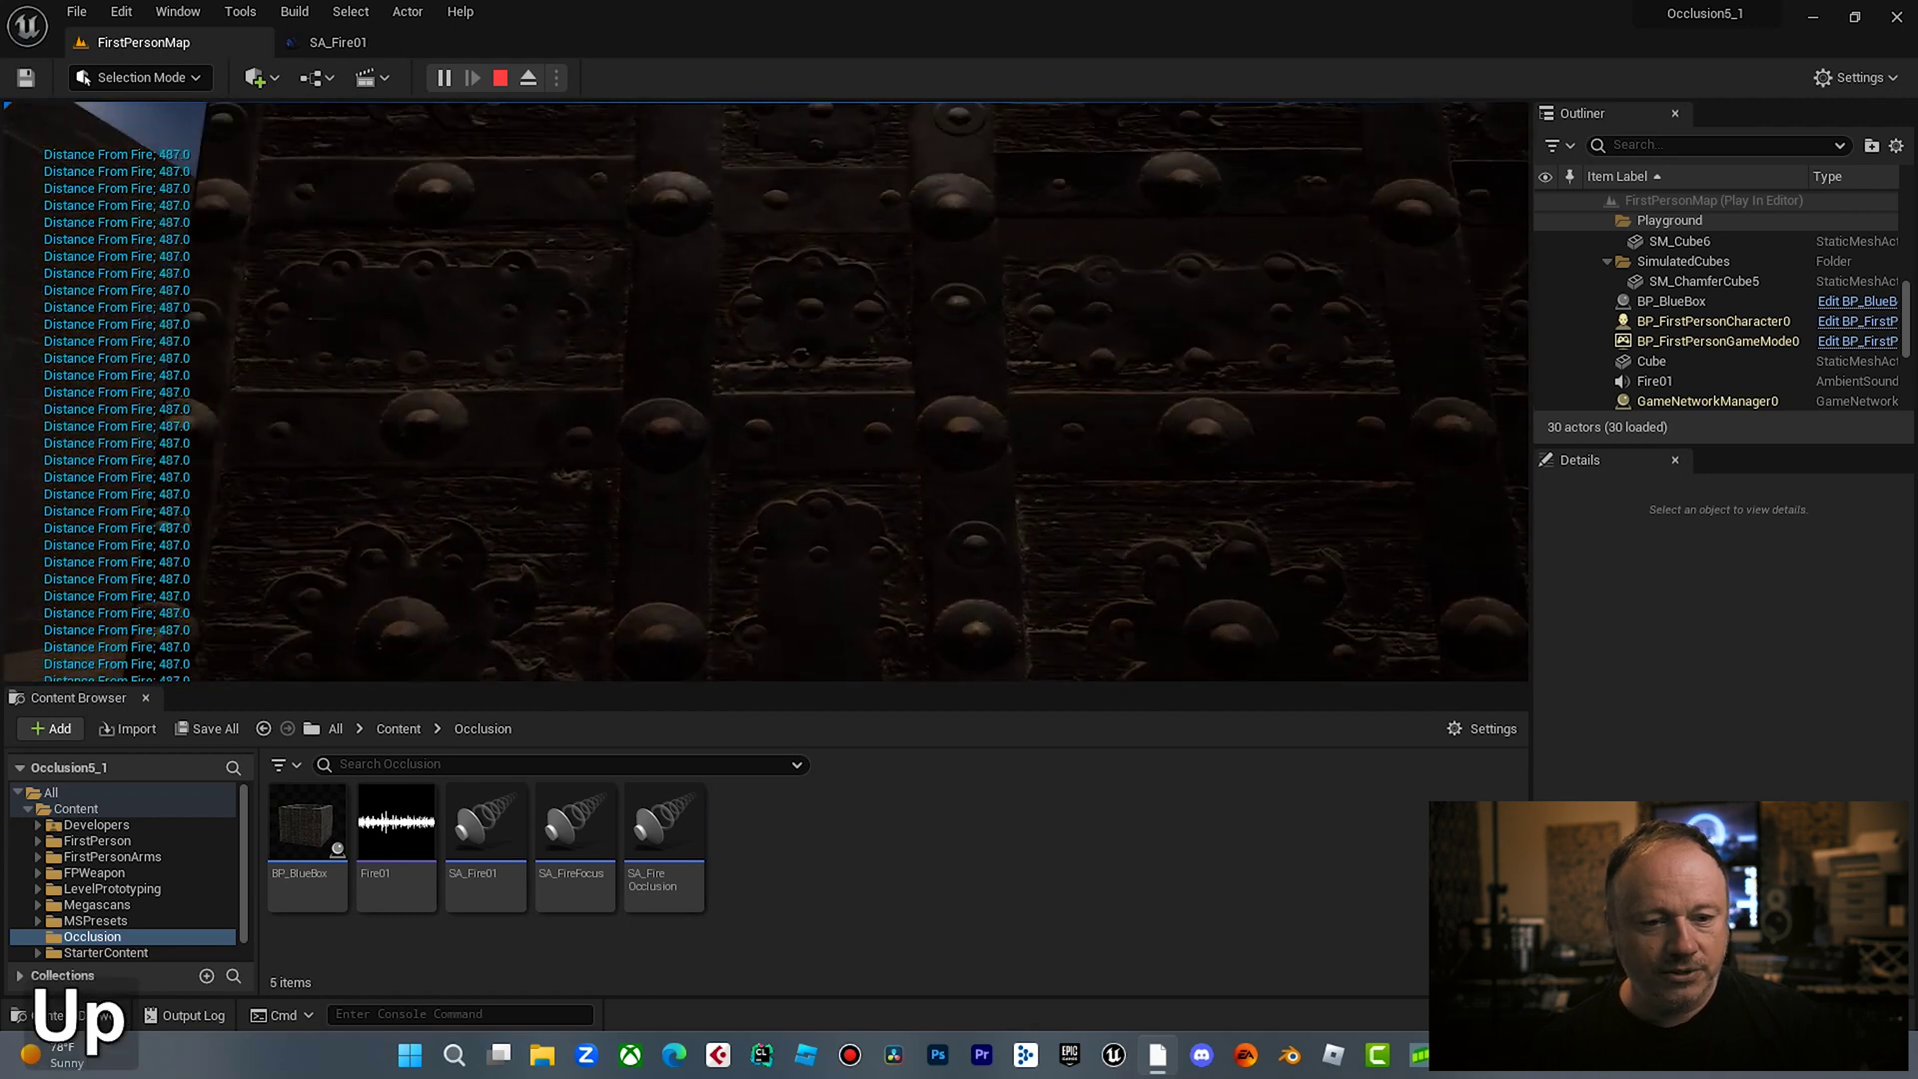
key(Down)
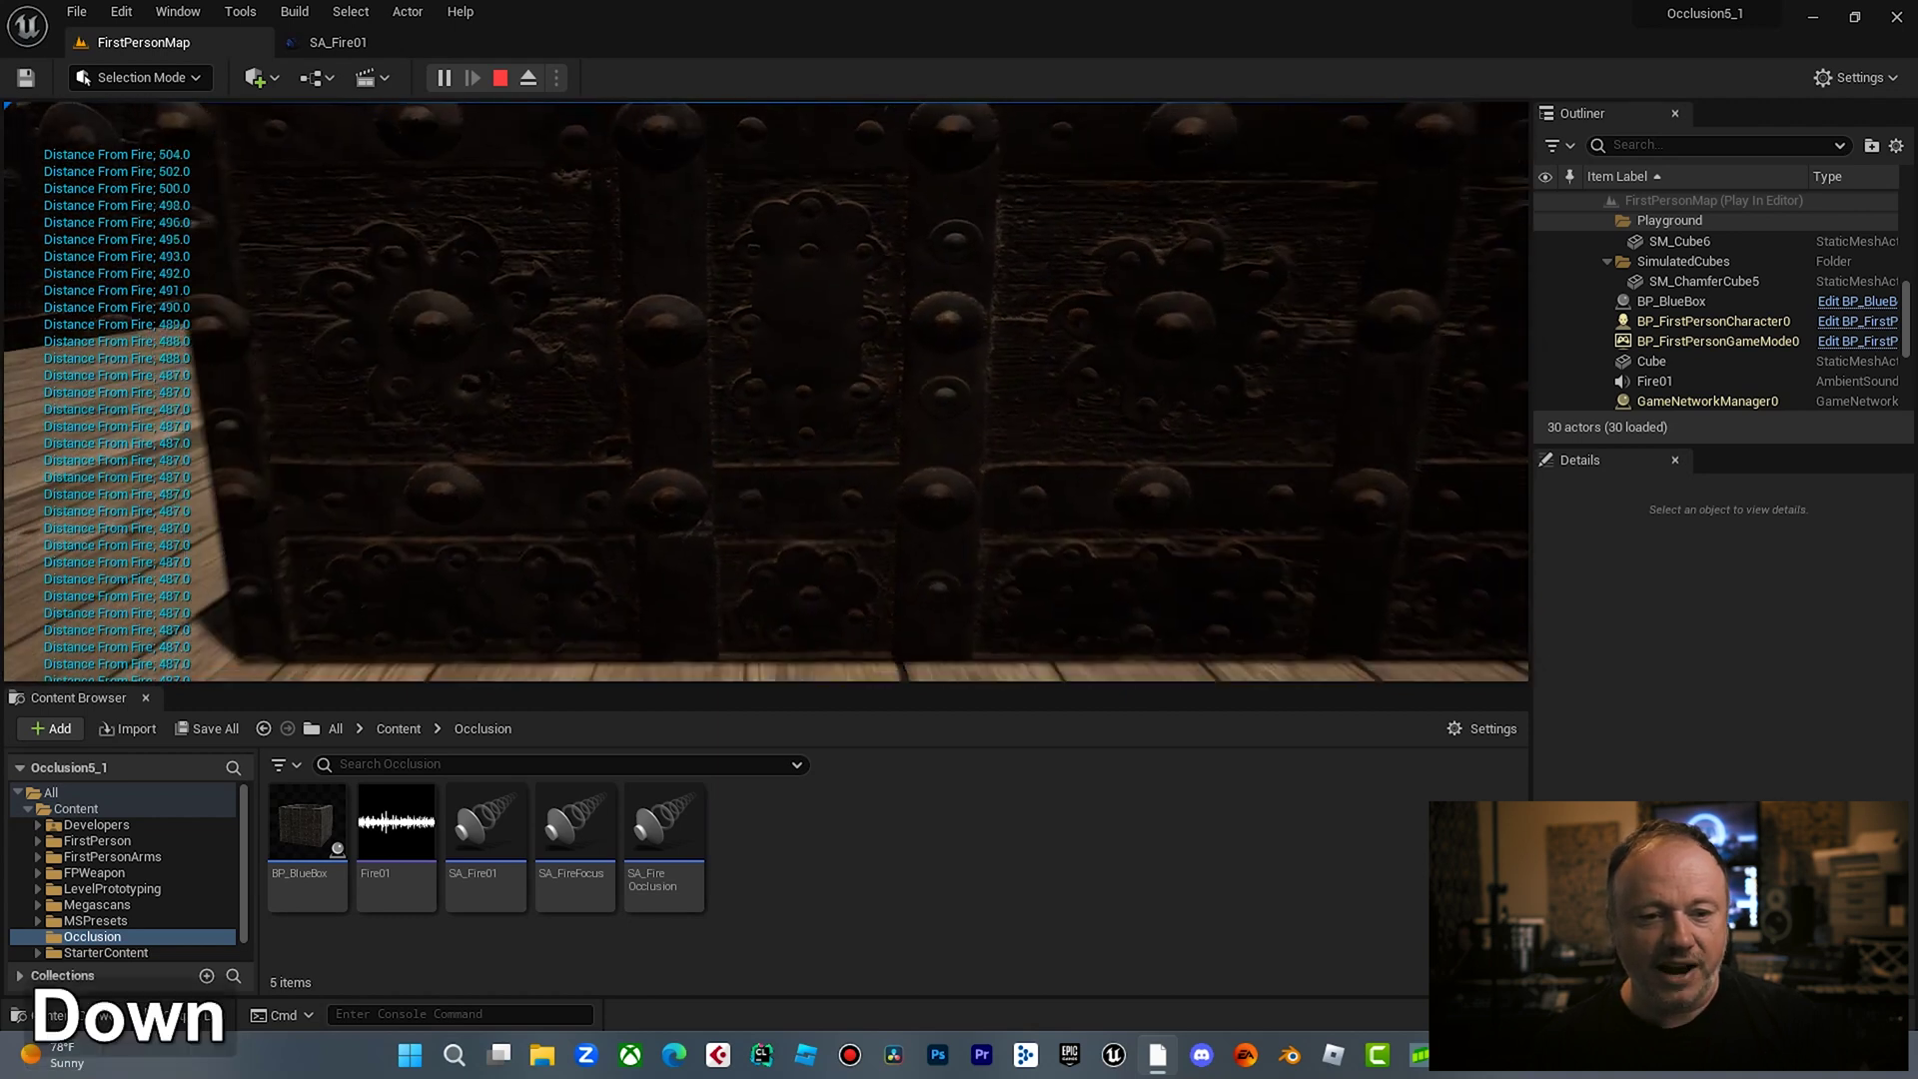
key(Up)
key(Down)
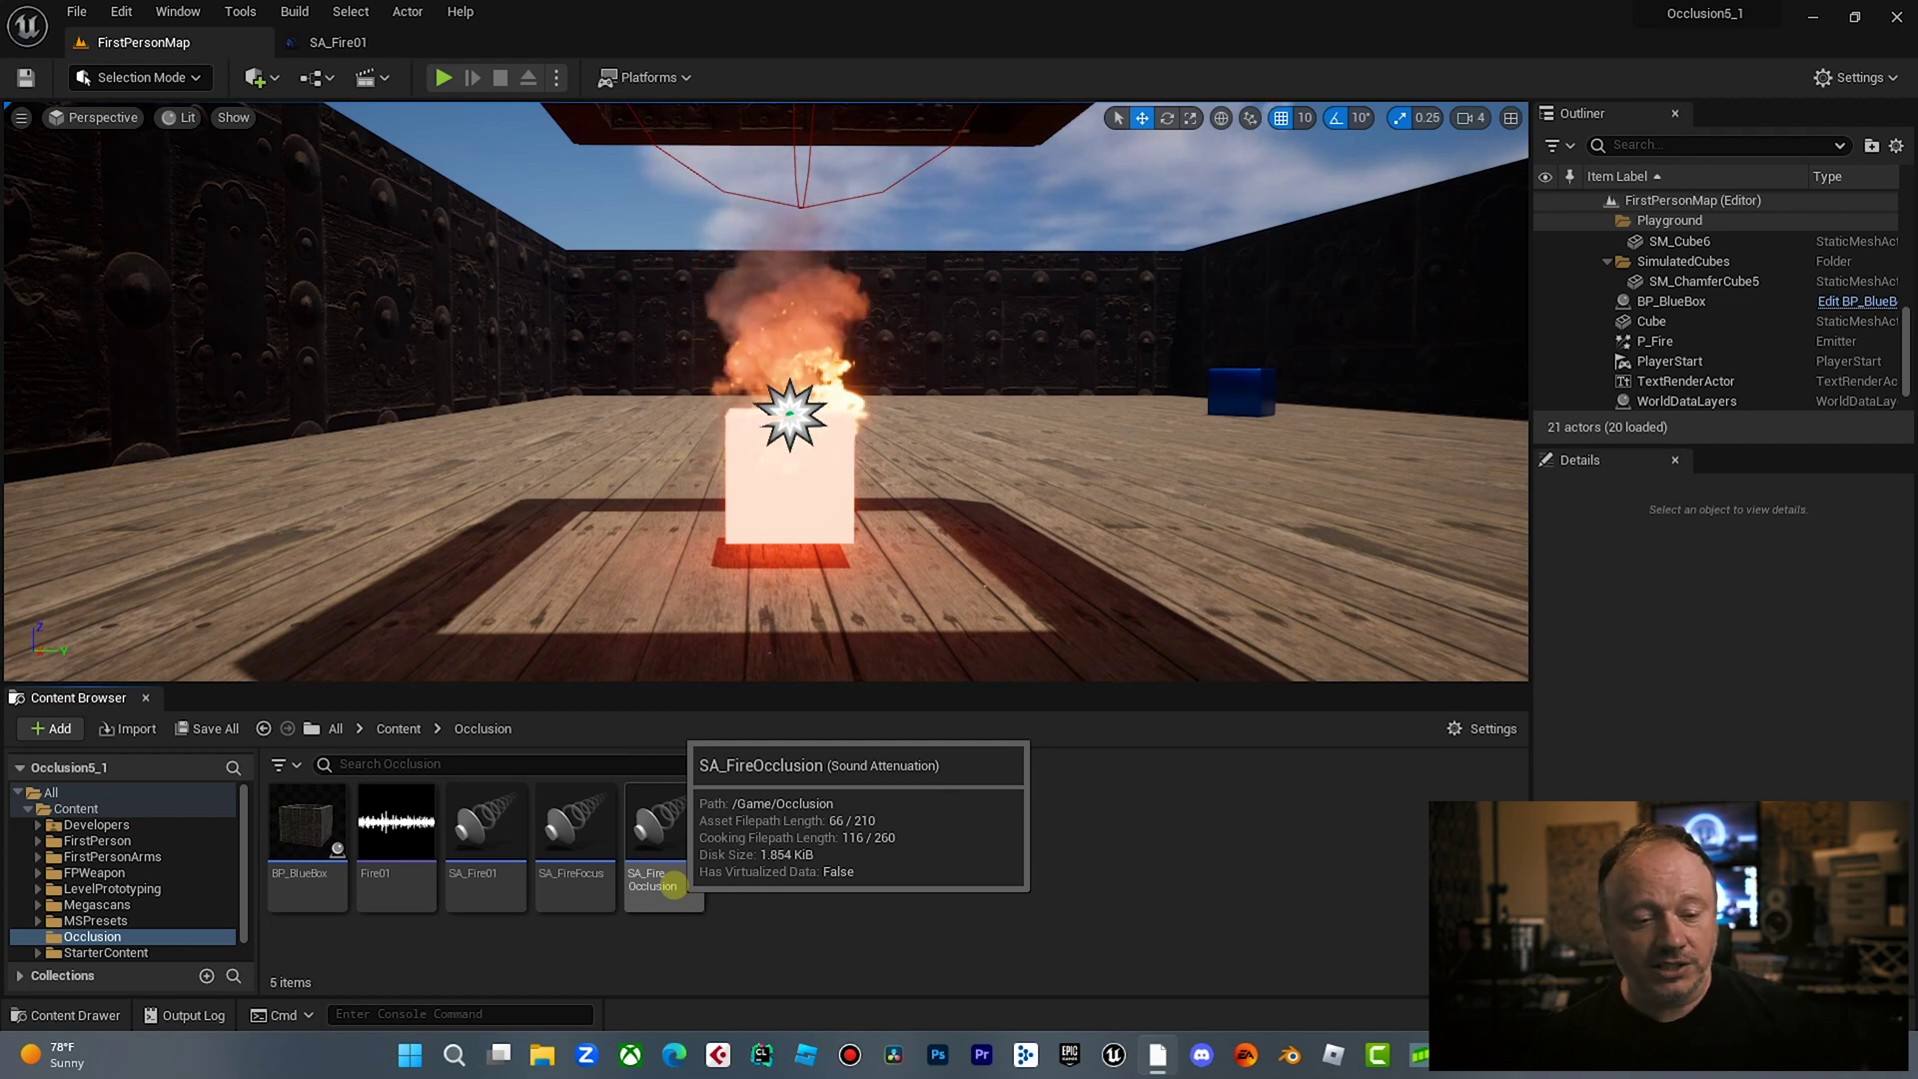
right_click(757, 882)
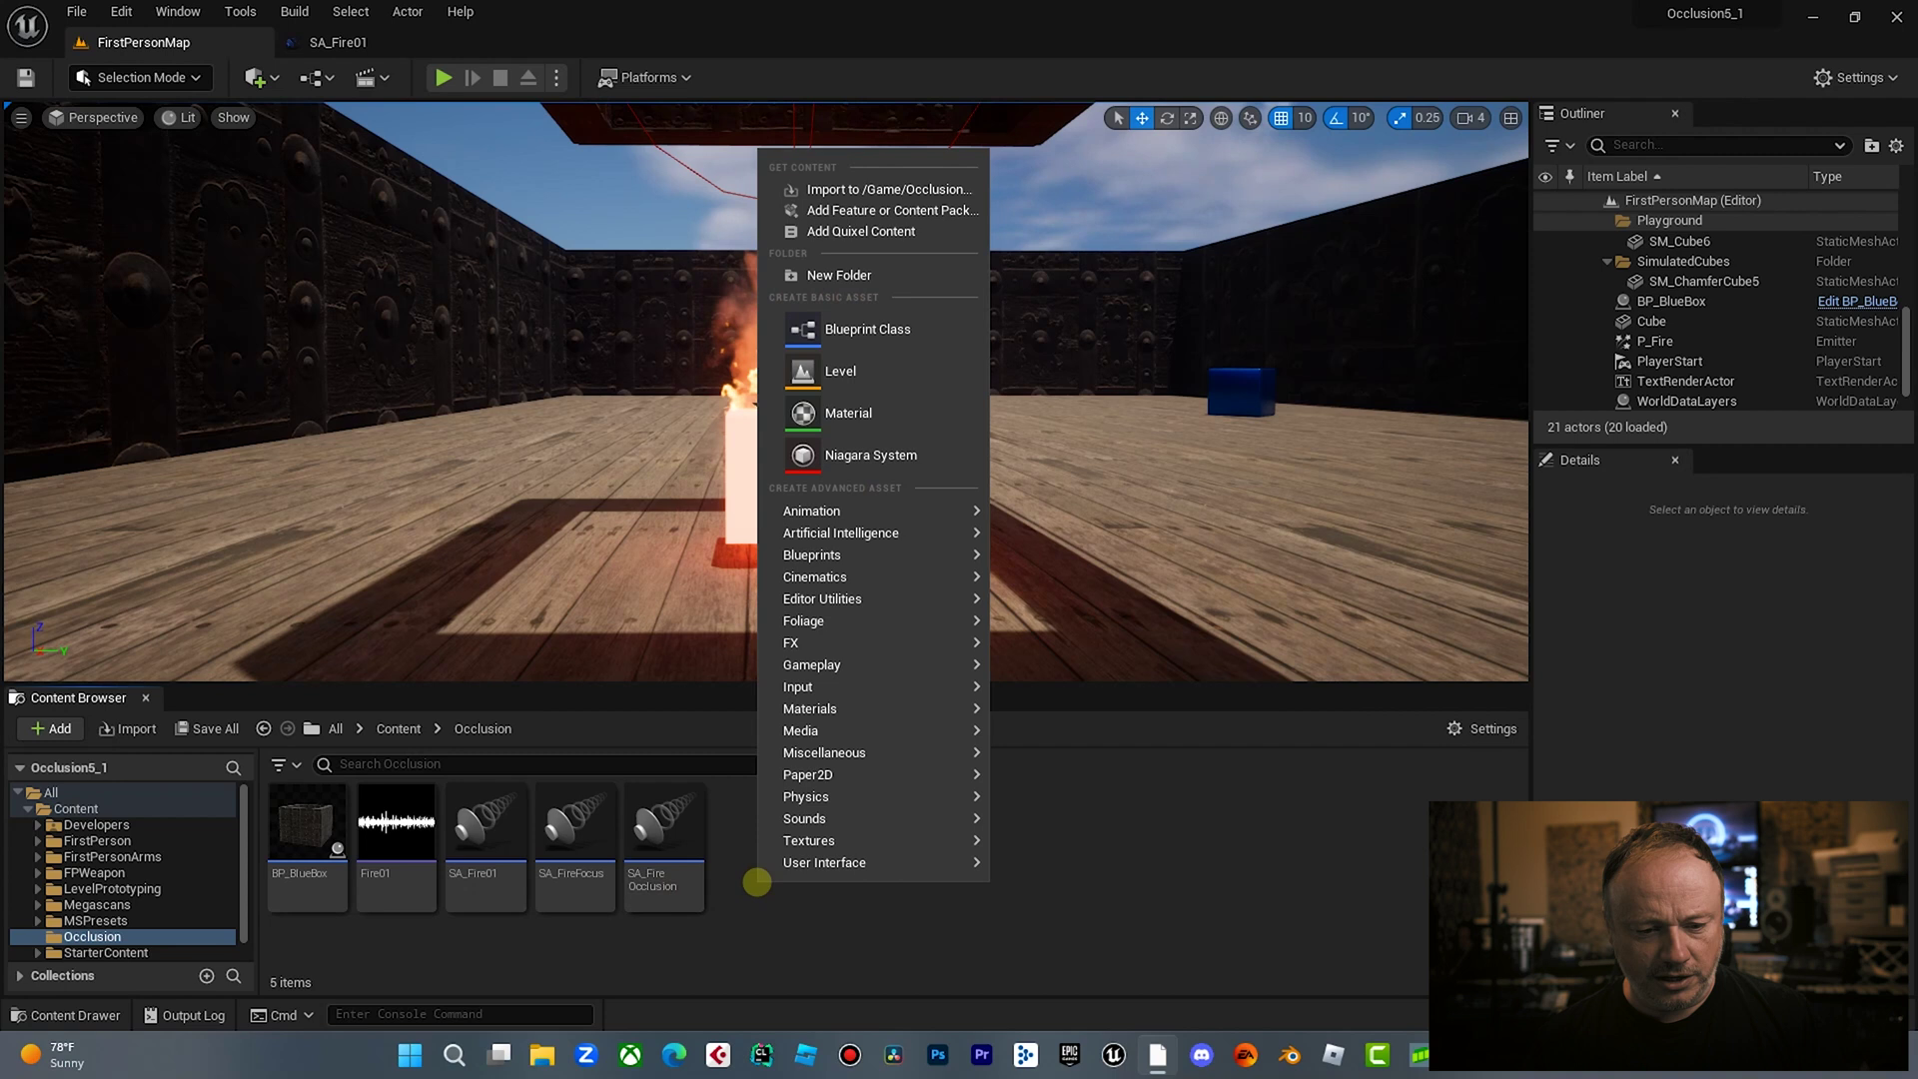
mouse_move(804, 820)
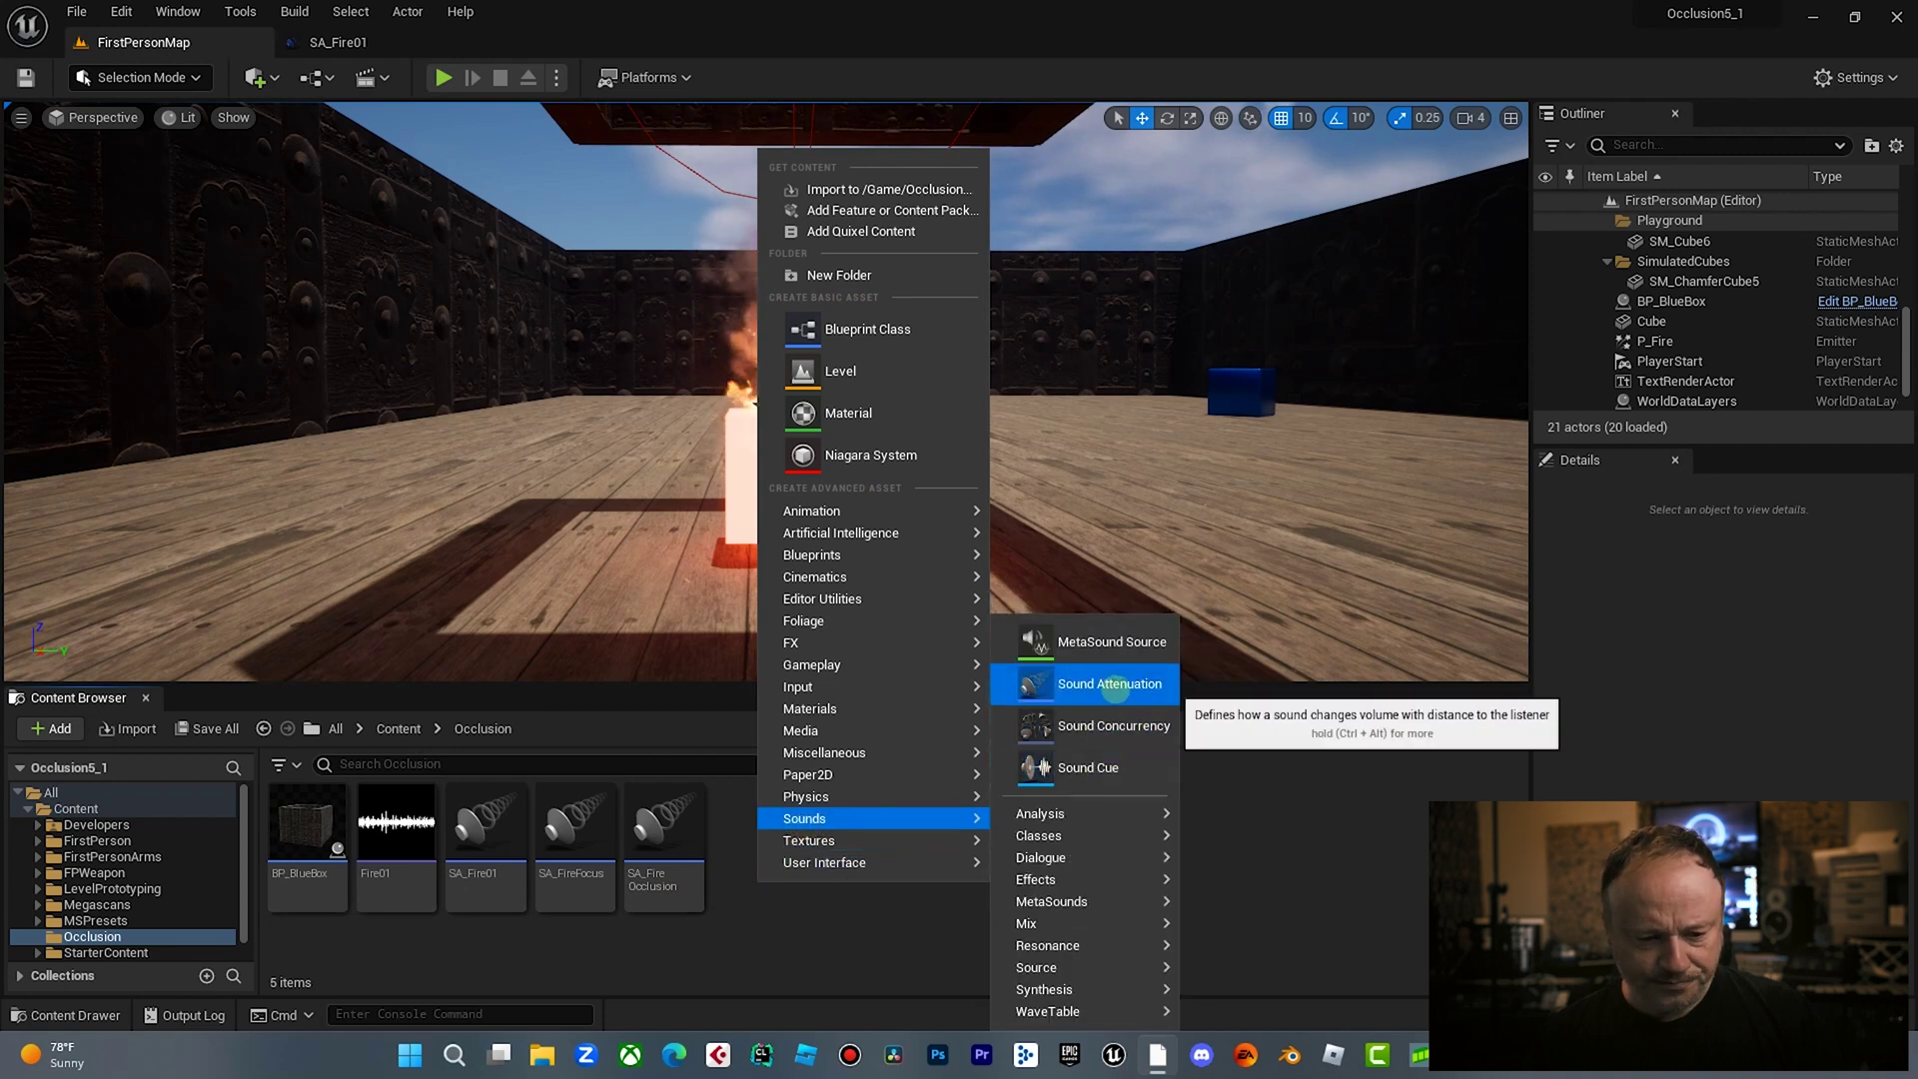
click(845, 962)
Open the SA_FireOcclusion sound attenuation asset and disable its volume attenuation
double_click(656, 879)
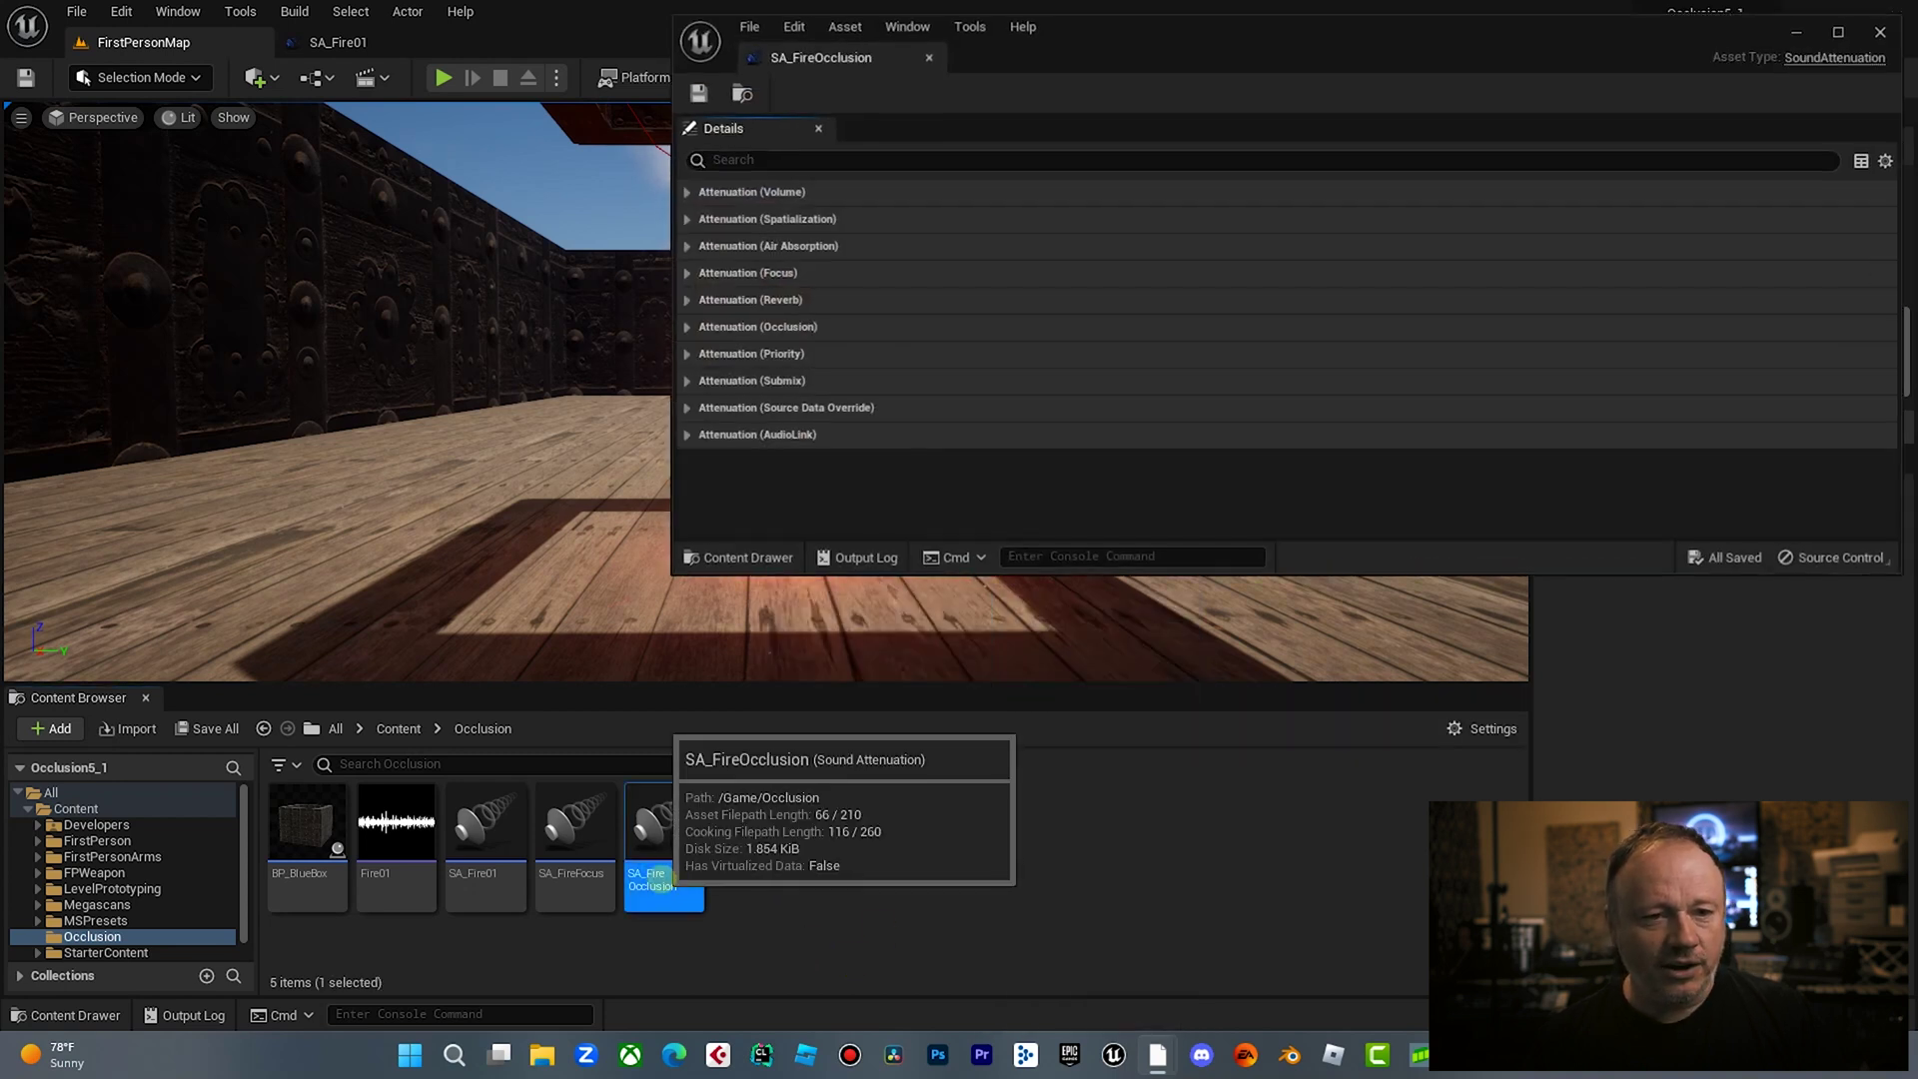
click(687, 193)
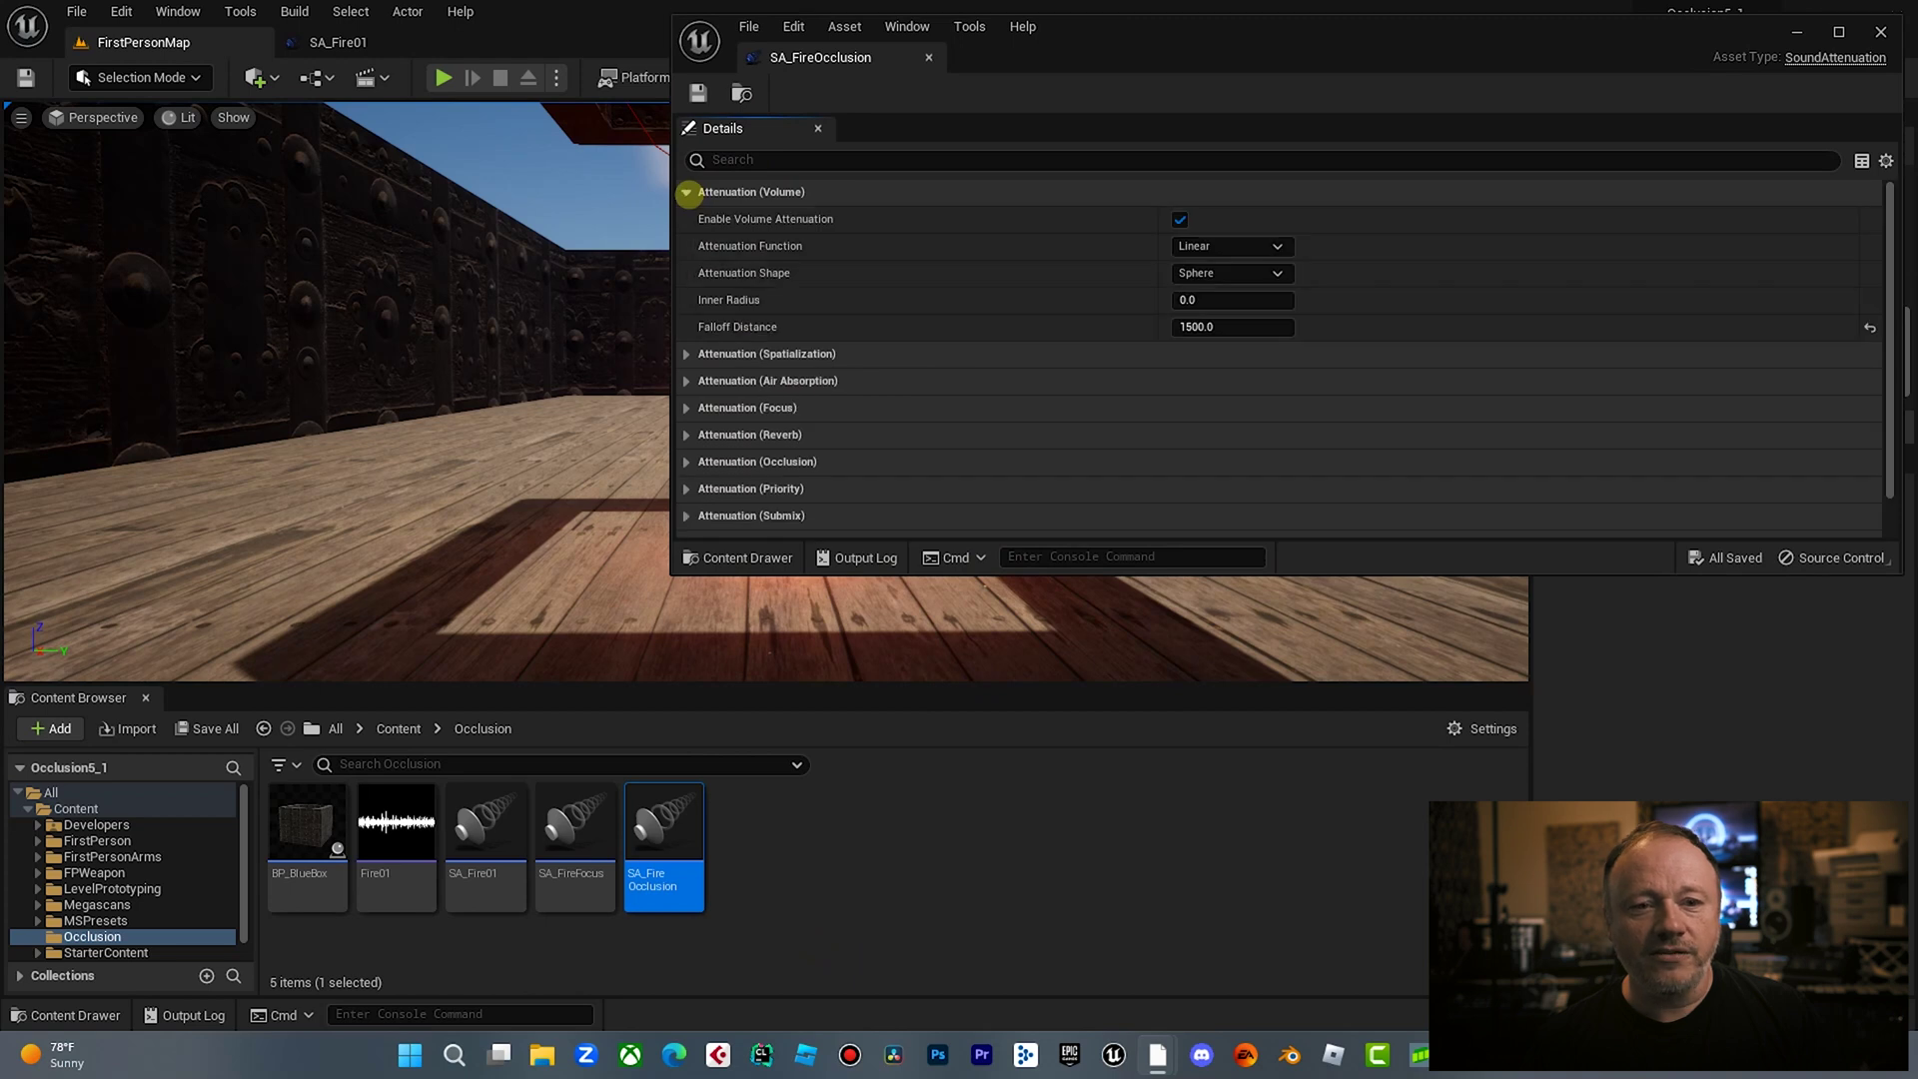
click(1180, 219)
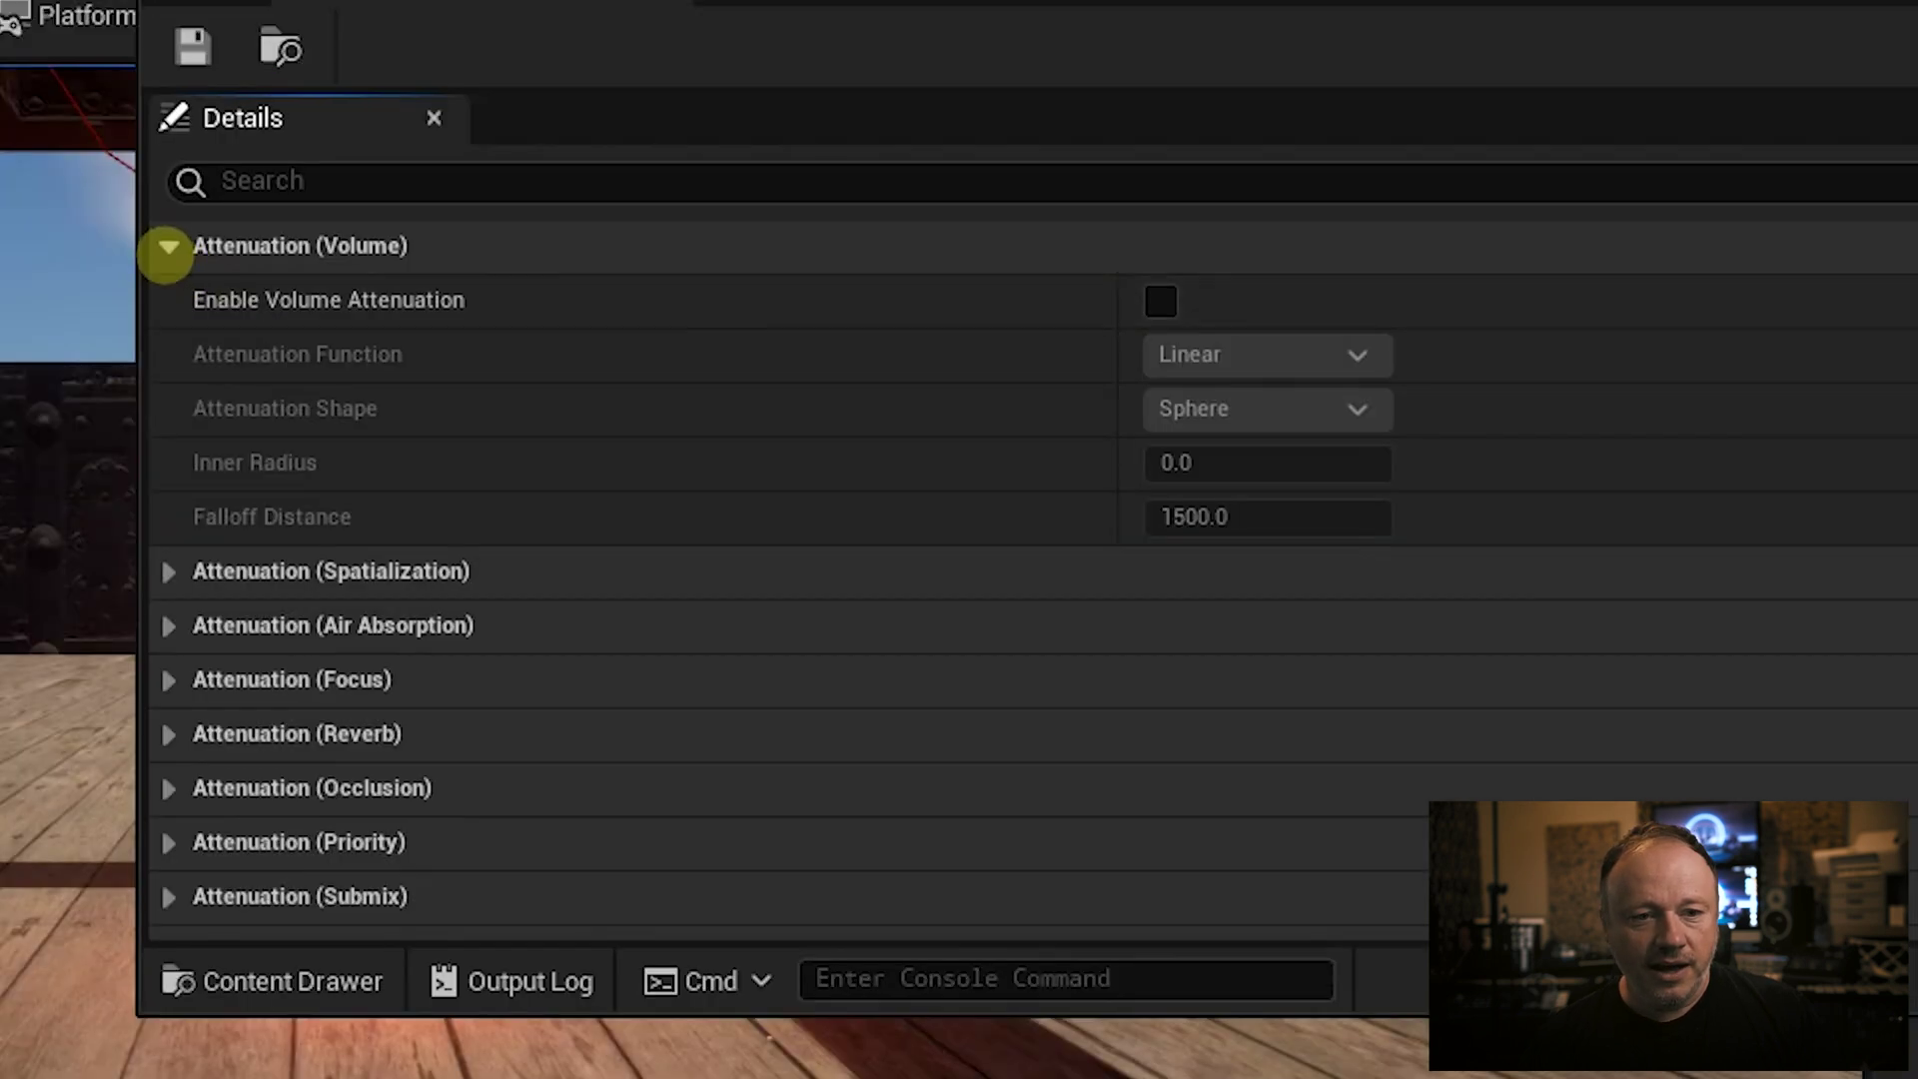
click(167, 247)
Review the Spatialization attenuation settings and expand the Occlusion settings of SA_FireOcclusion
click(164, 299)
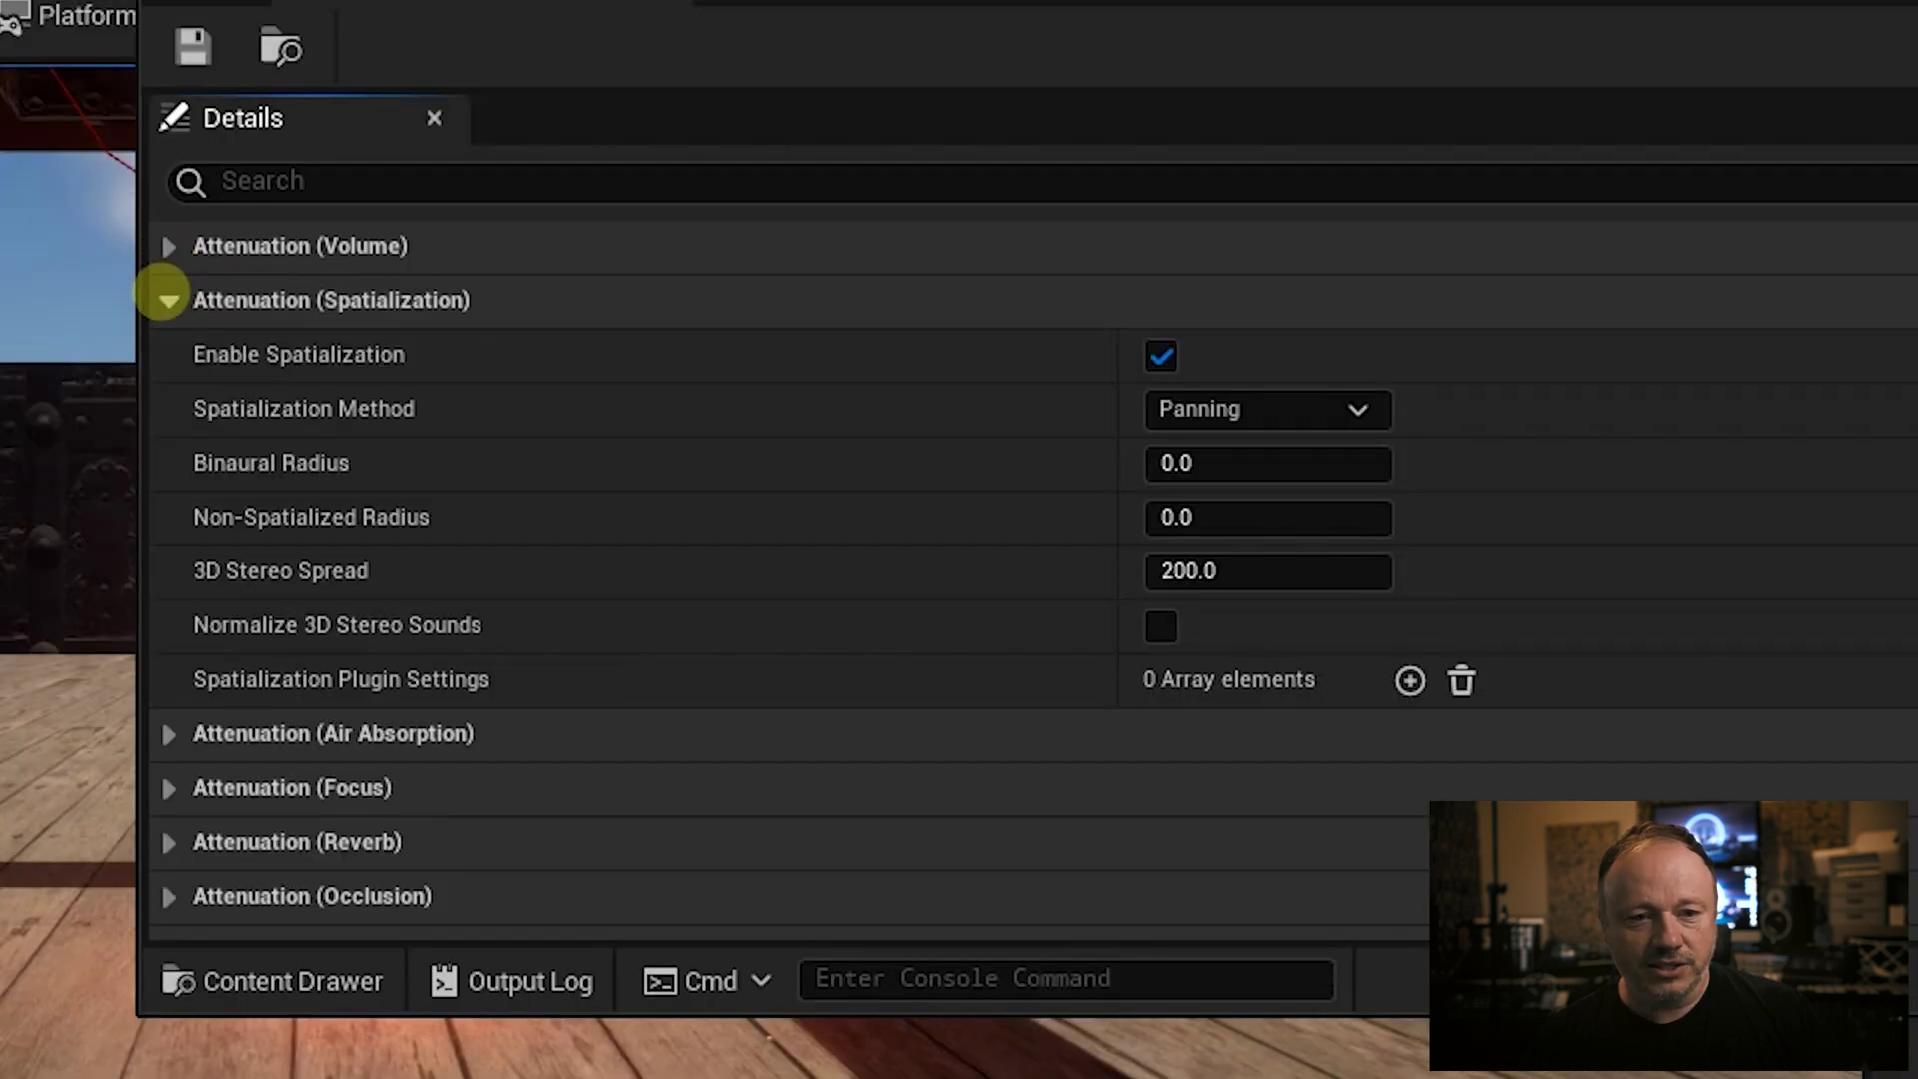
click(166, 300)
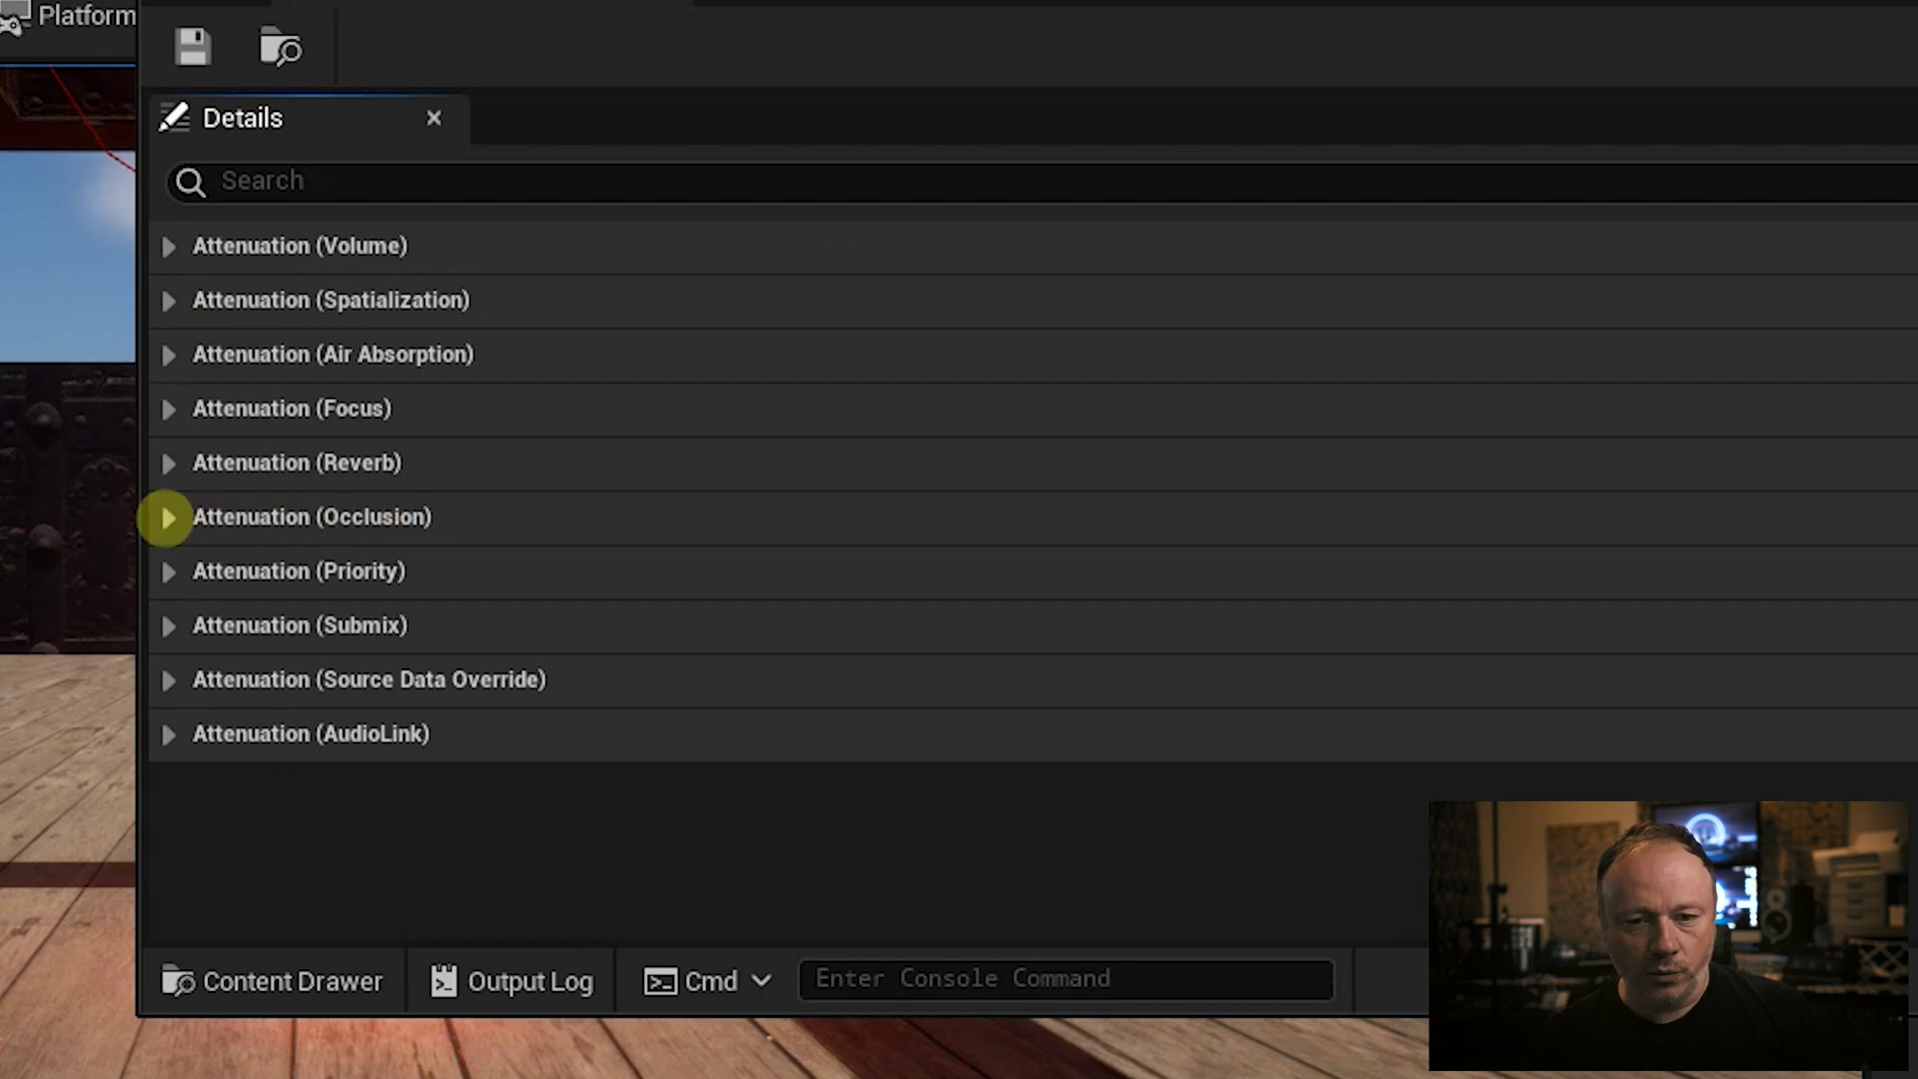
click(166, 518)
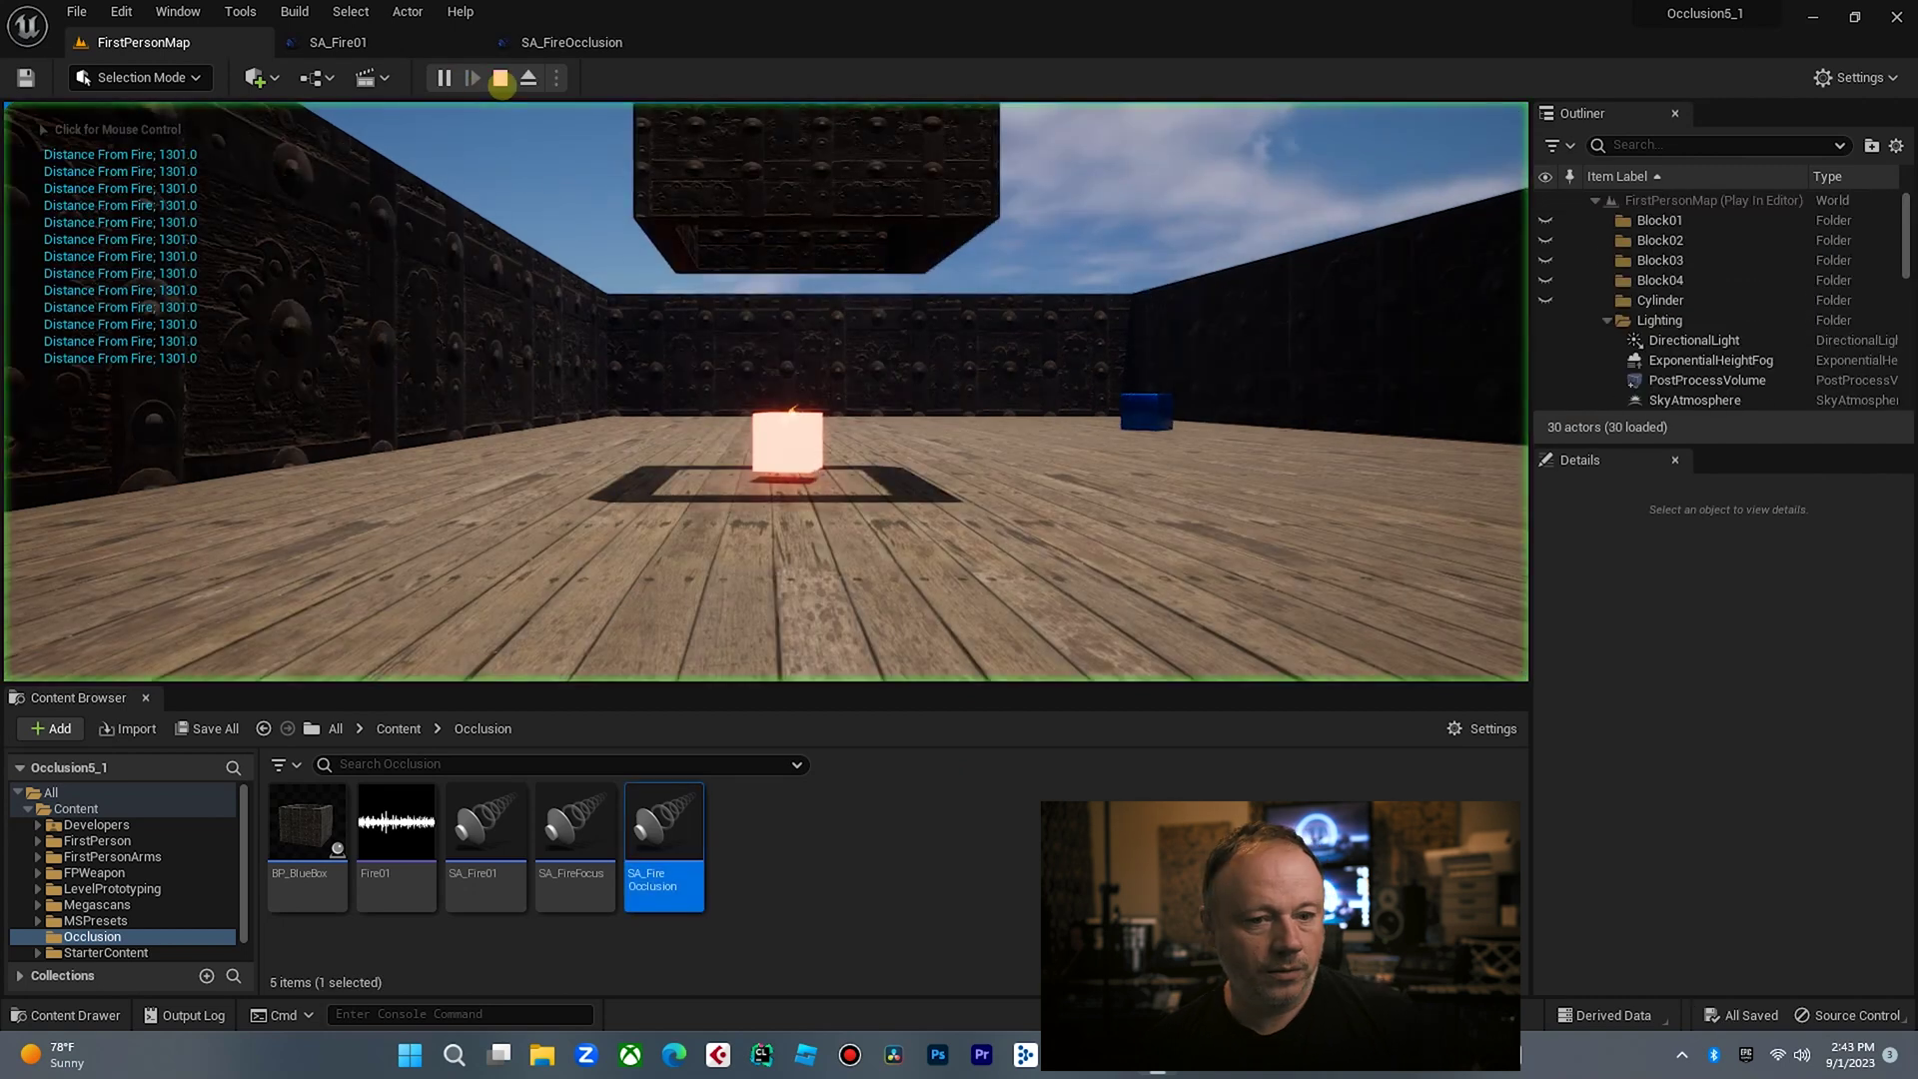
Stop the play session and assign SA_FireOcclusion as the attenuation settings of the Fire01 ambient sound
click(500, 79)
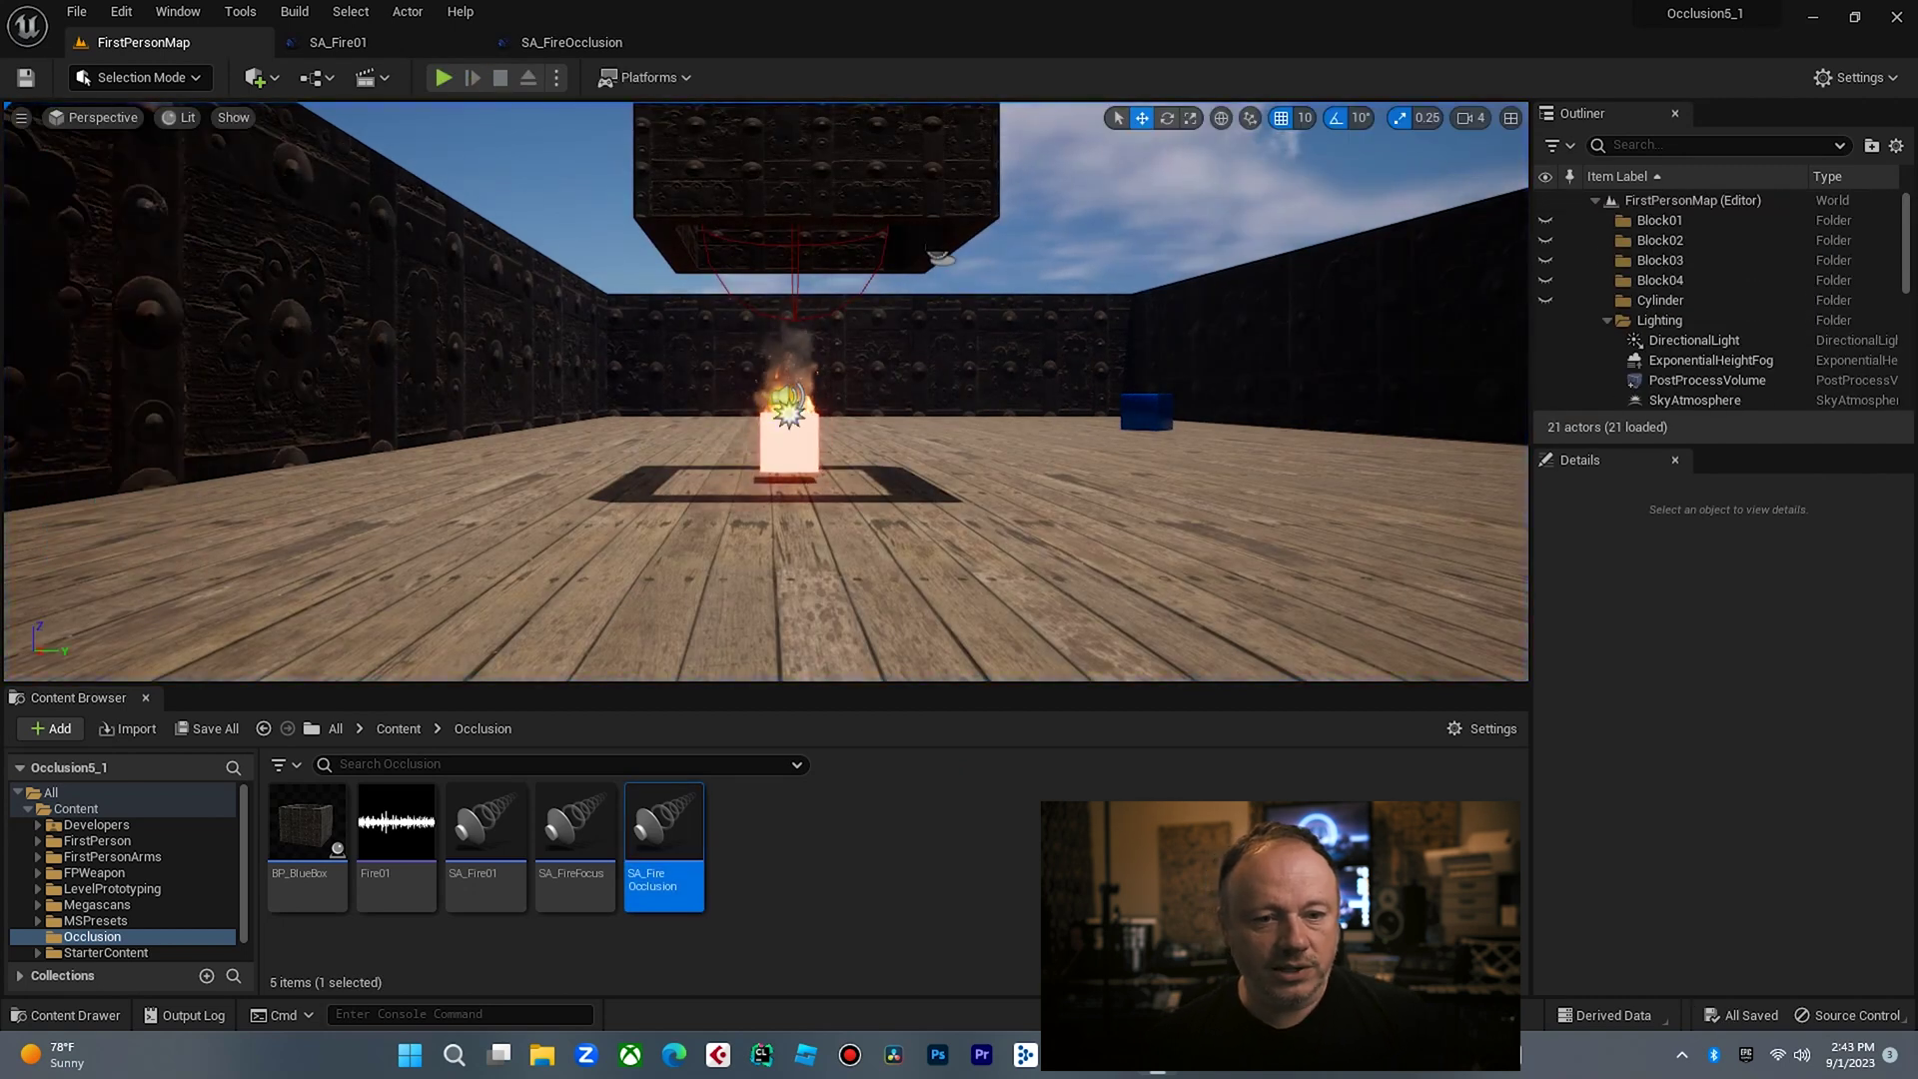
click(788, 394)
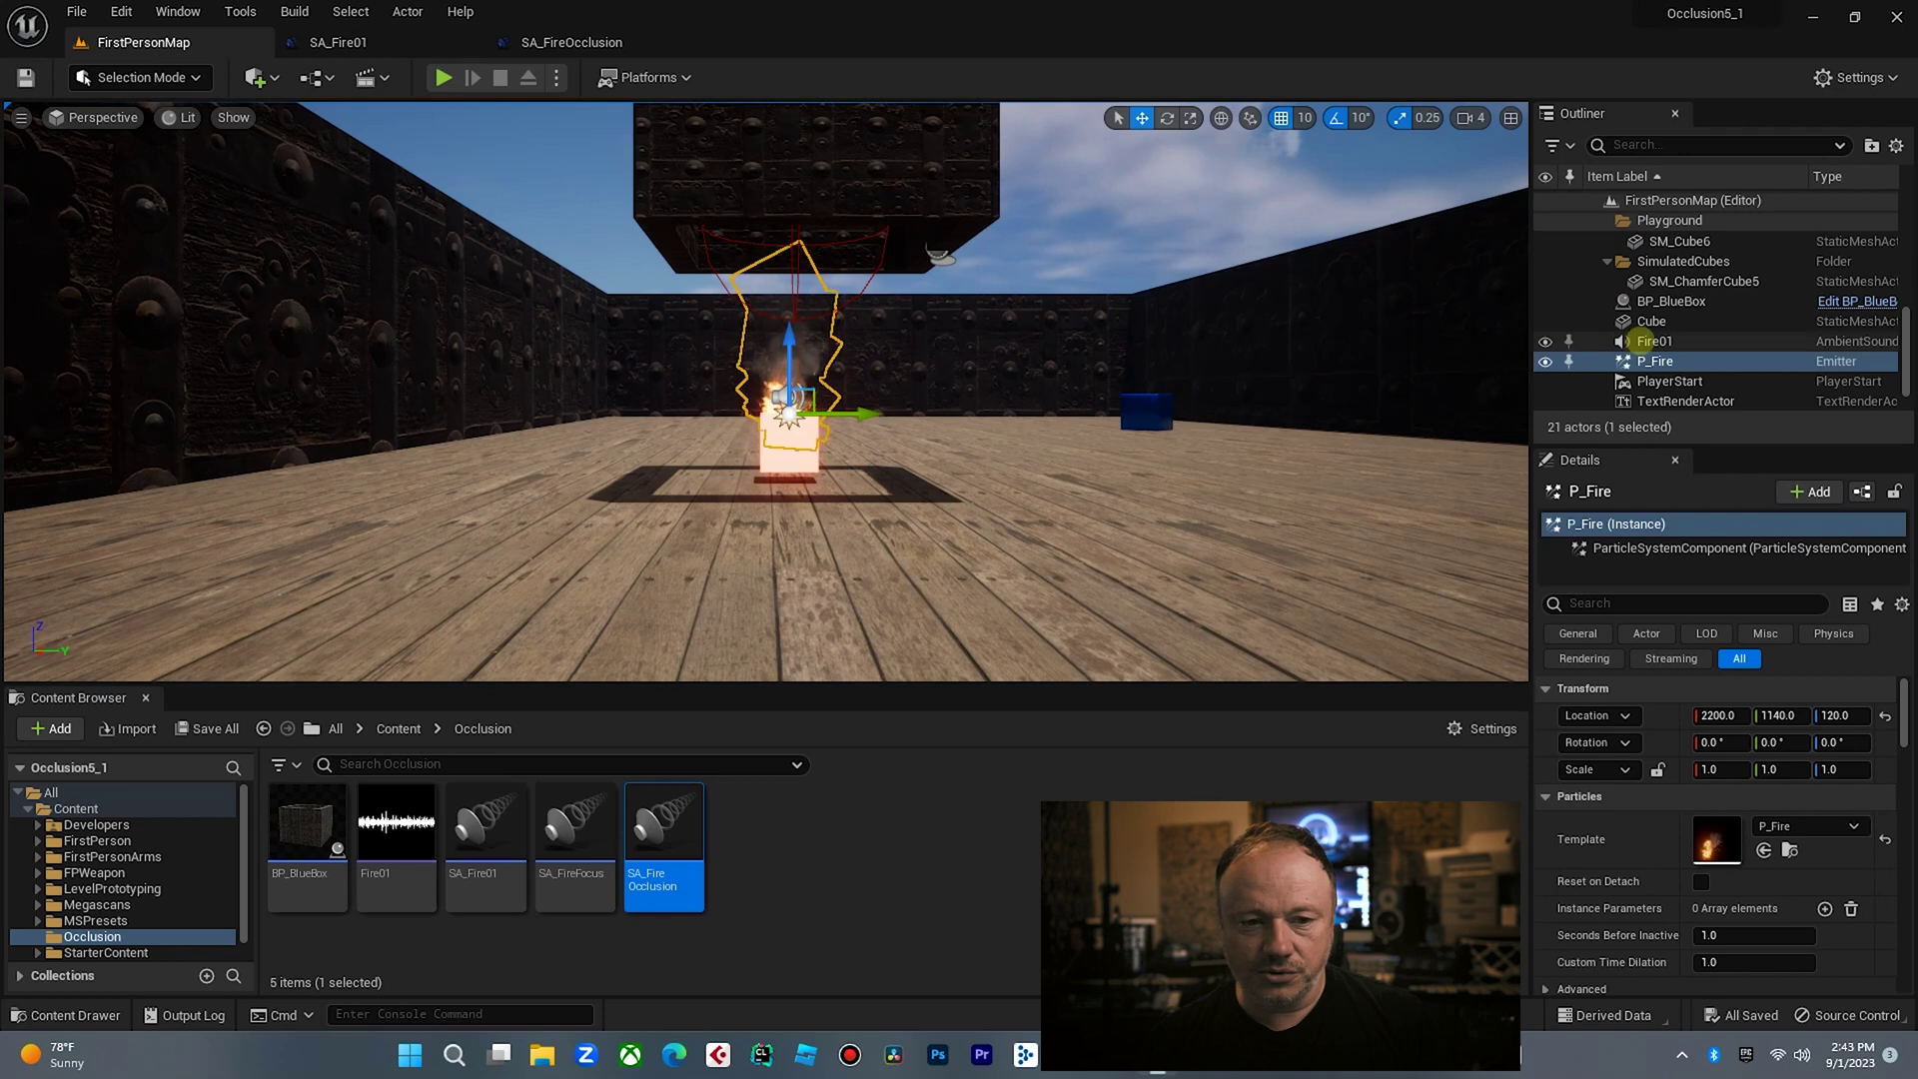
click(1643, 343)
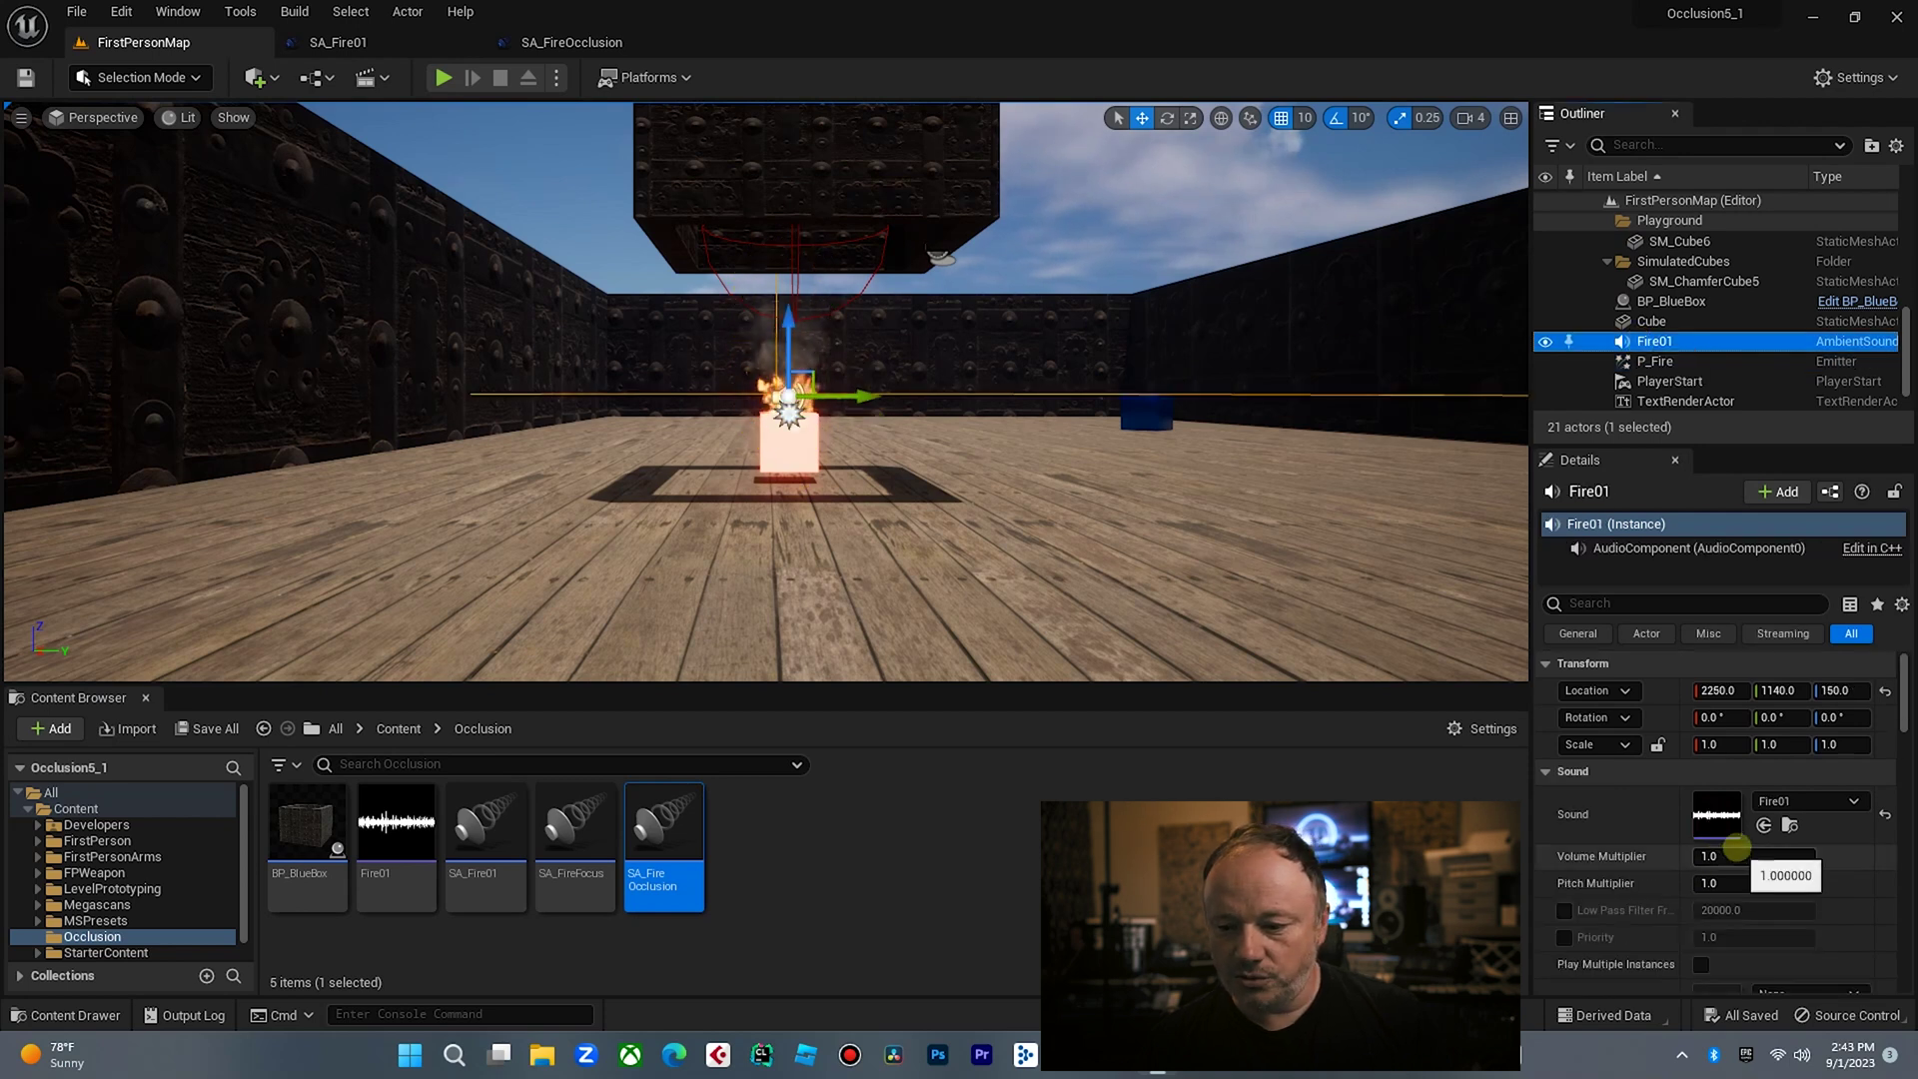
scroll(1736, 847, down, 8)
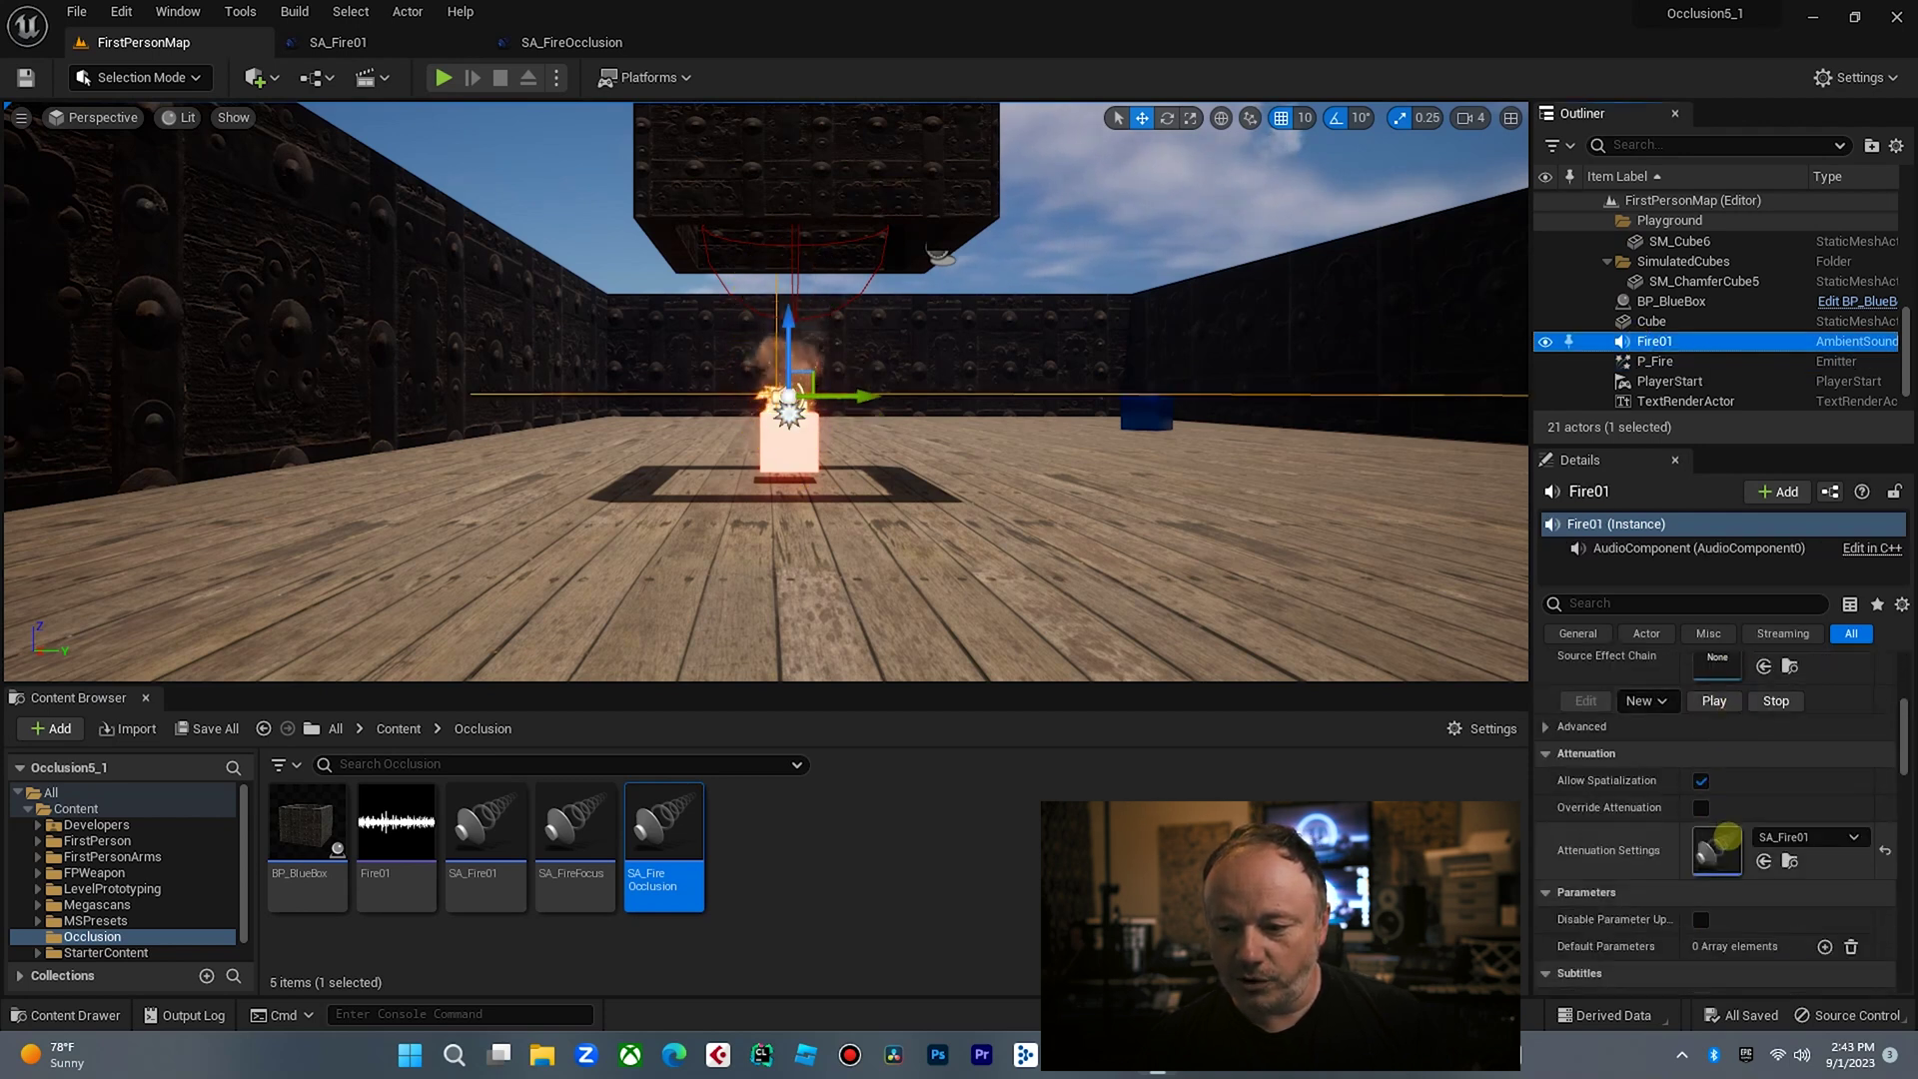
scroll(1726, 837, down, 1)
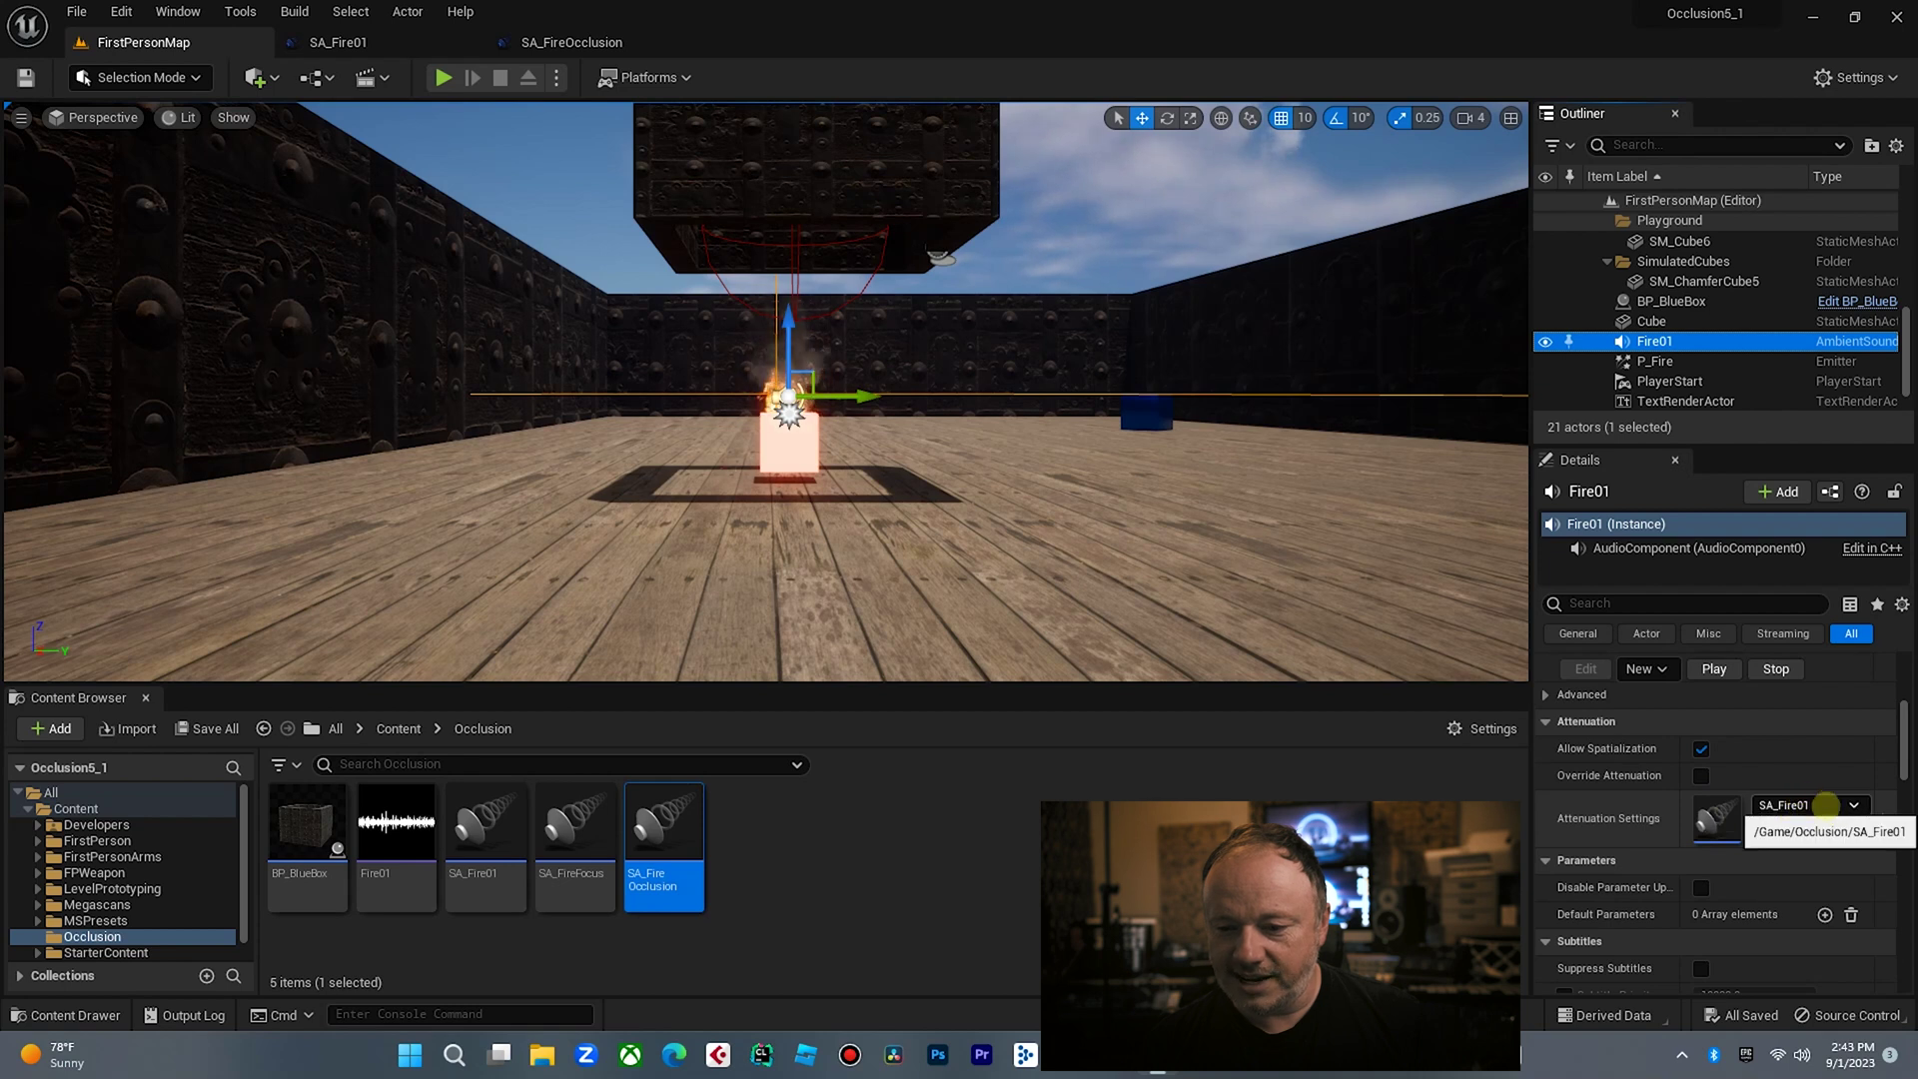
click(1825, 805)
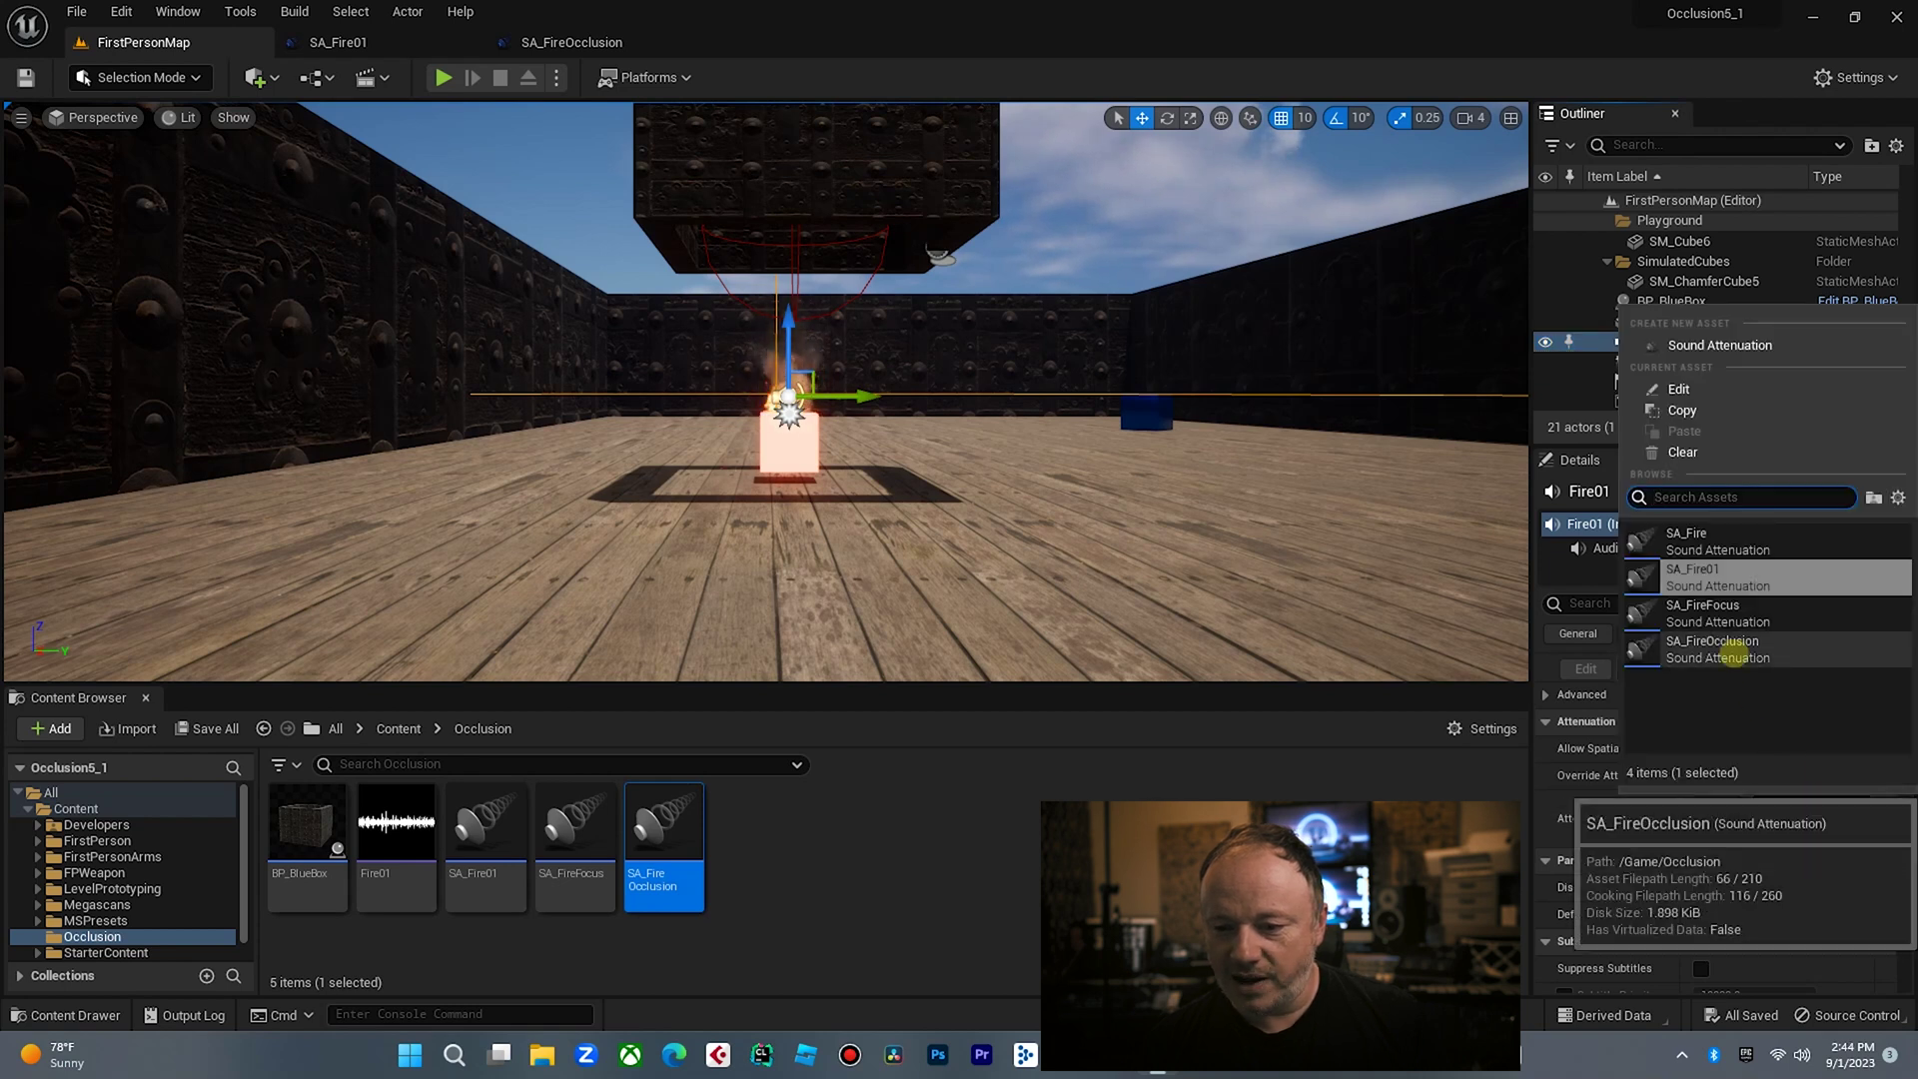
click(1712, 644)
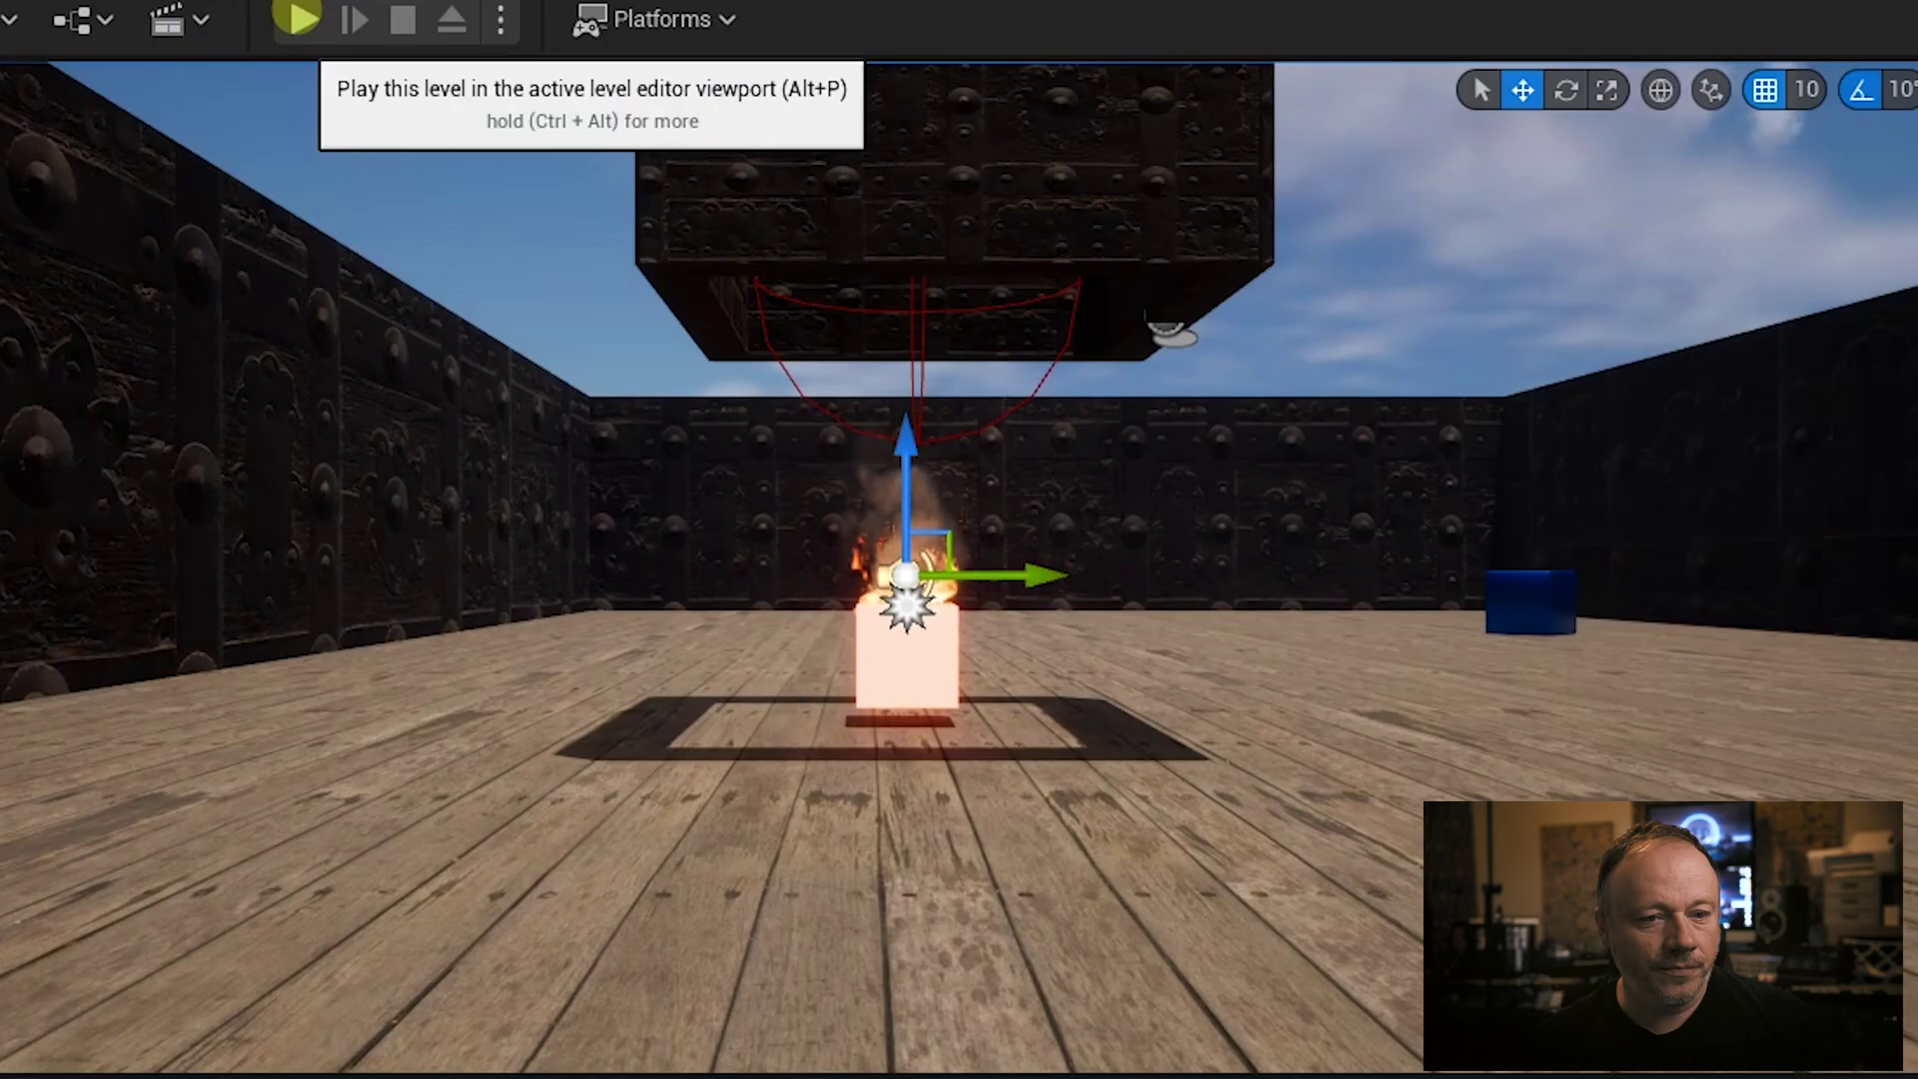
Play the level, walk toward the fire, and lower and raise the box over it to hear the occlusion from outside
click(443, 77)
click(936, 770)
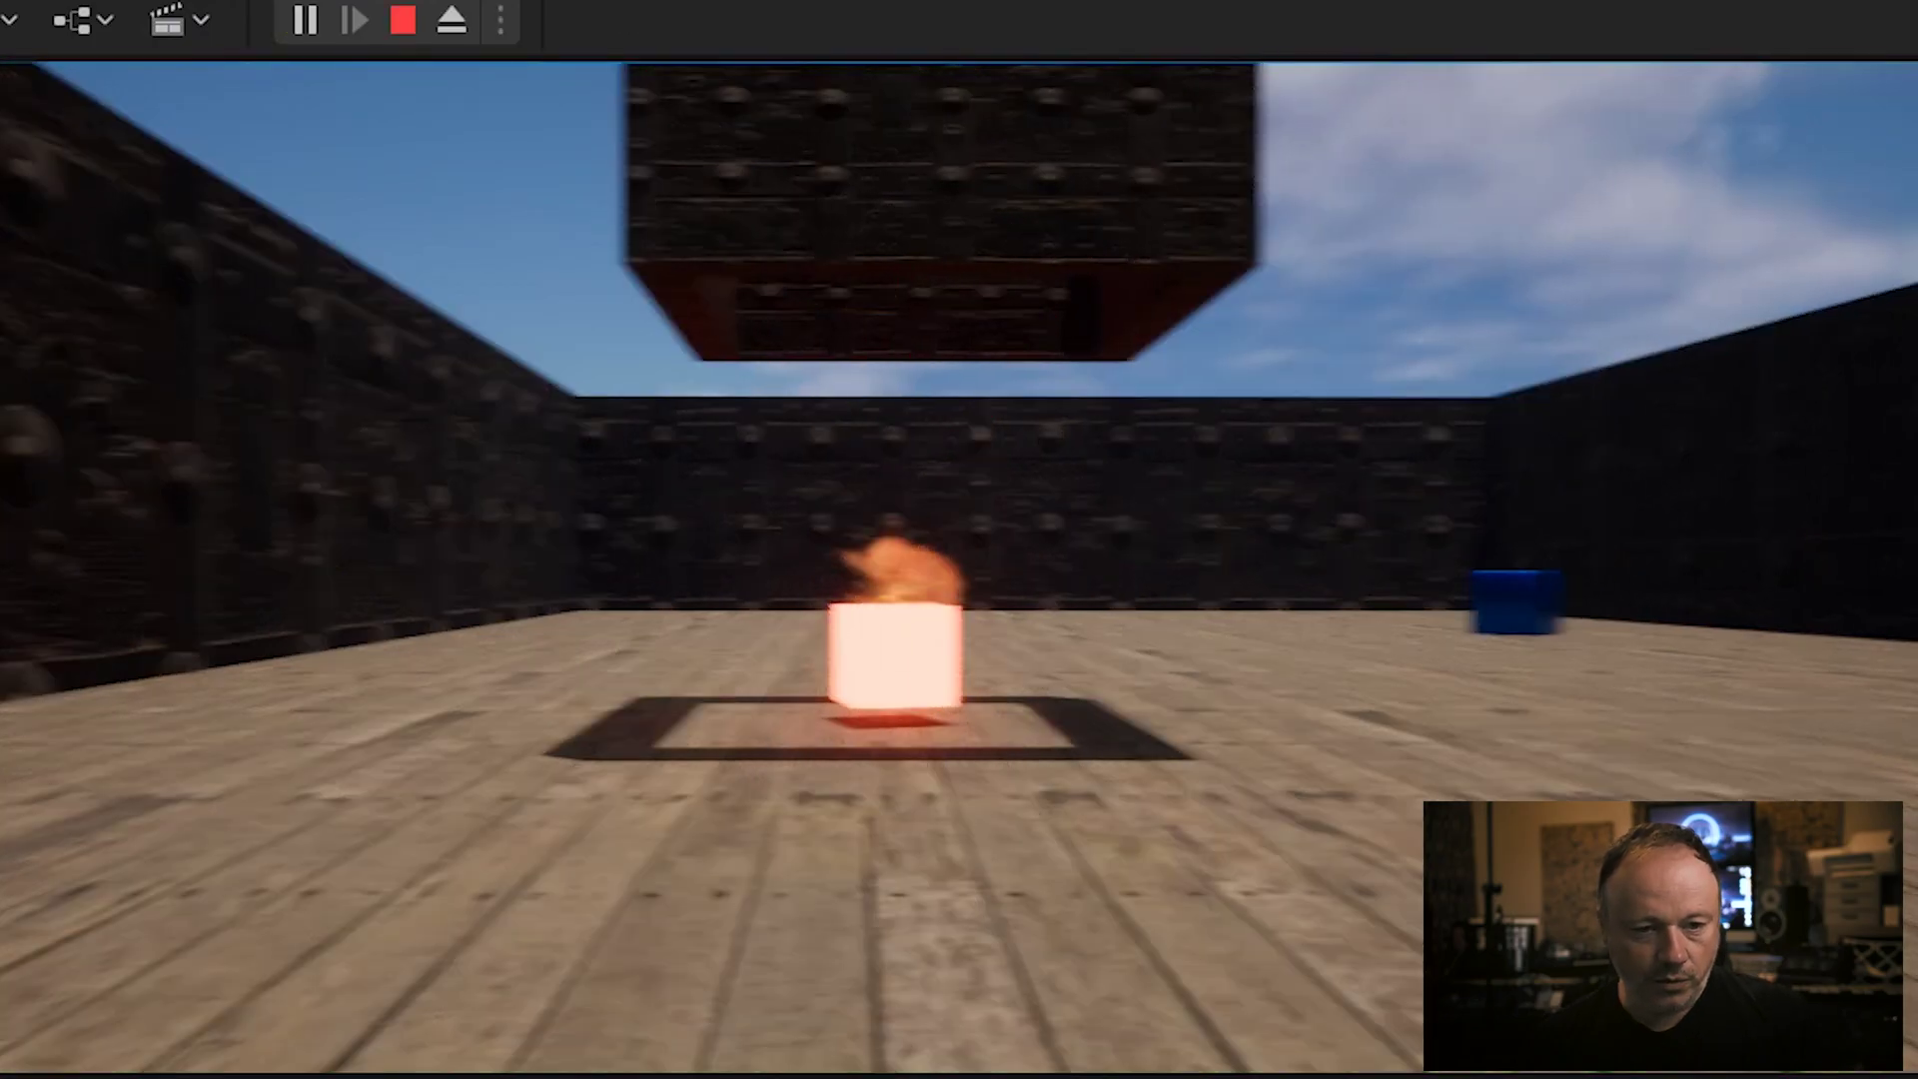
key(w)
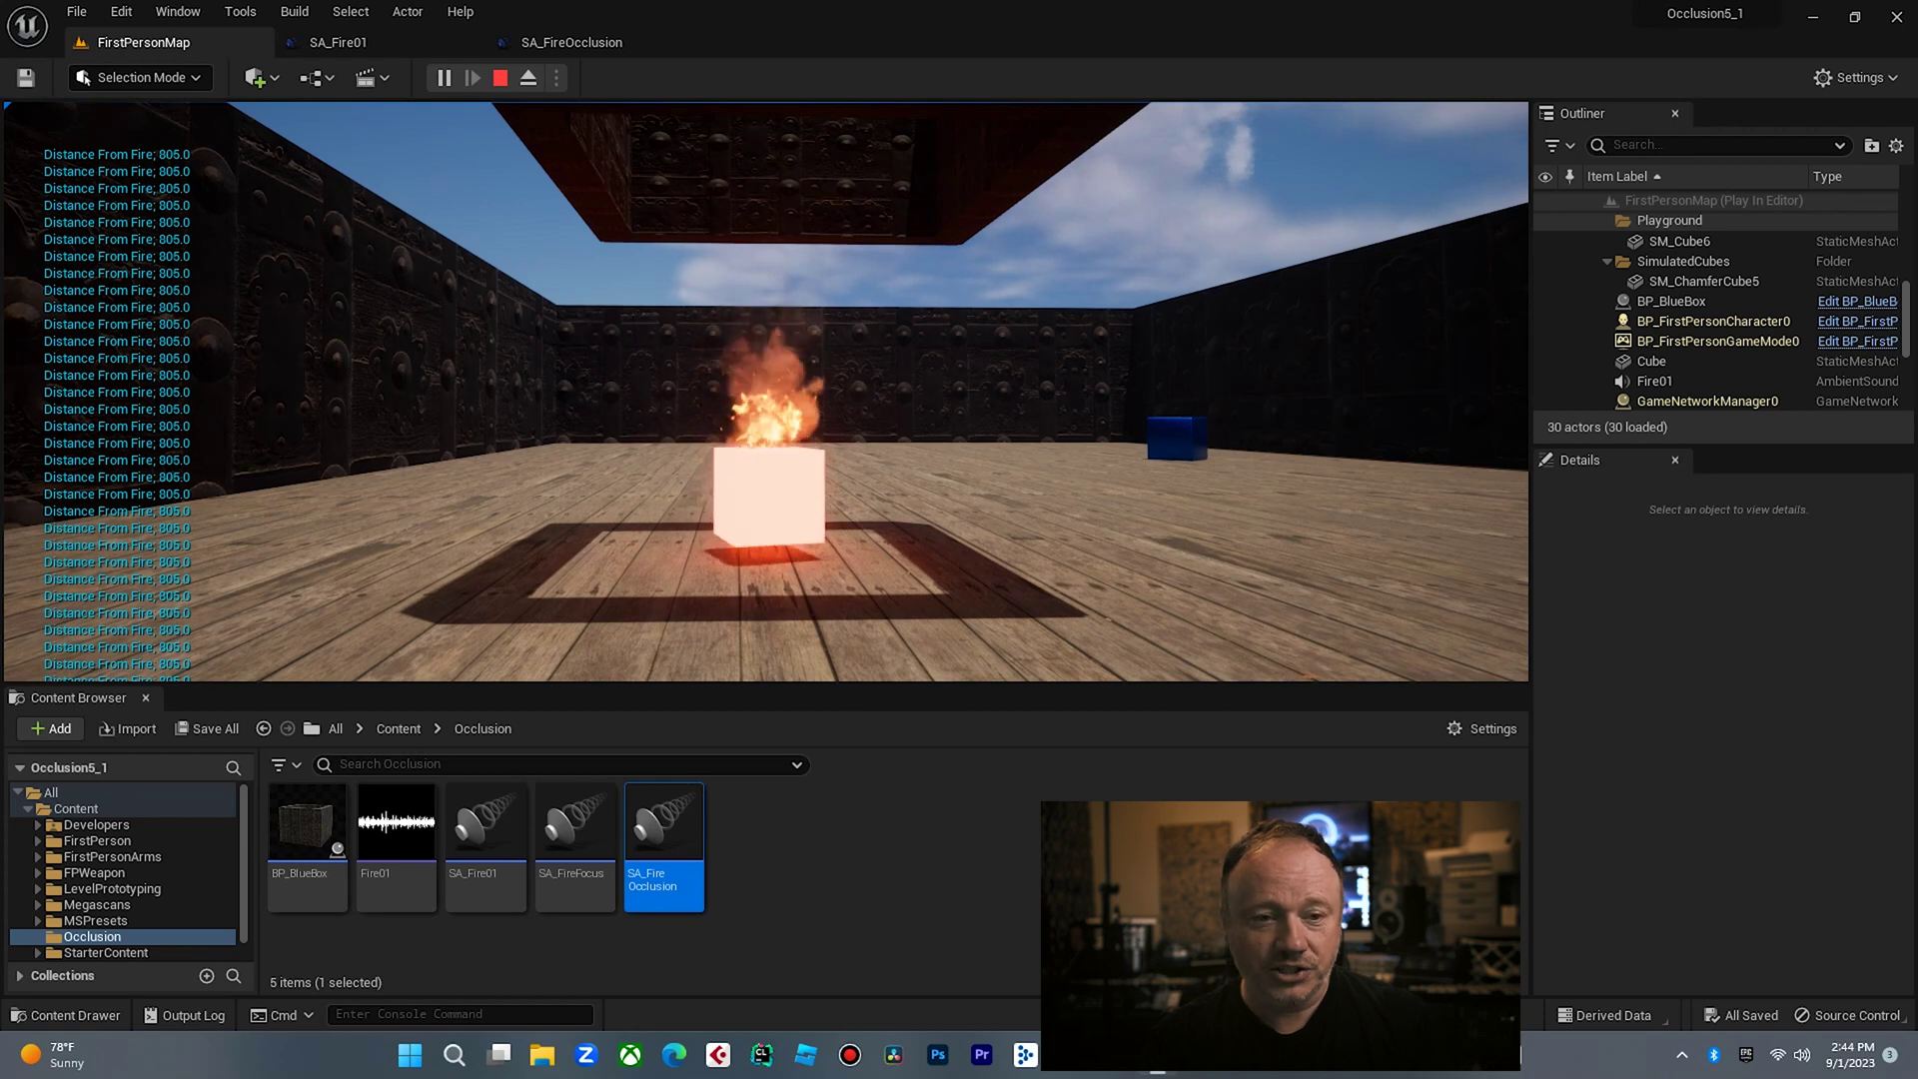
key(p)
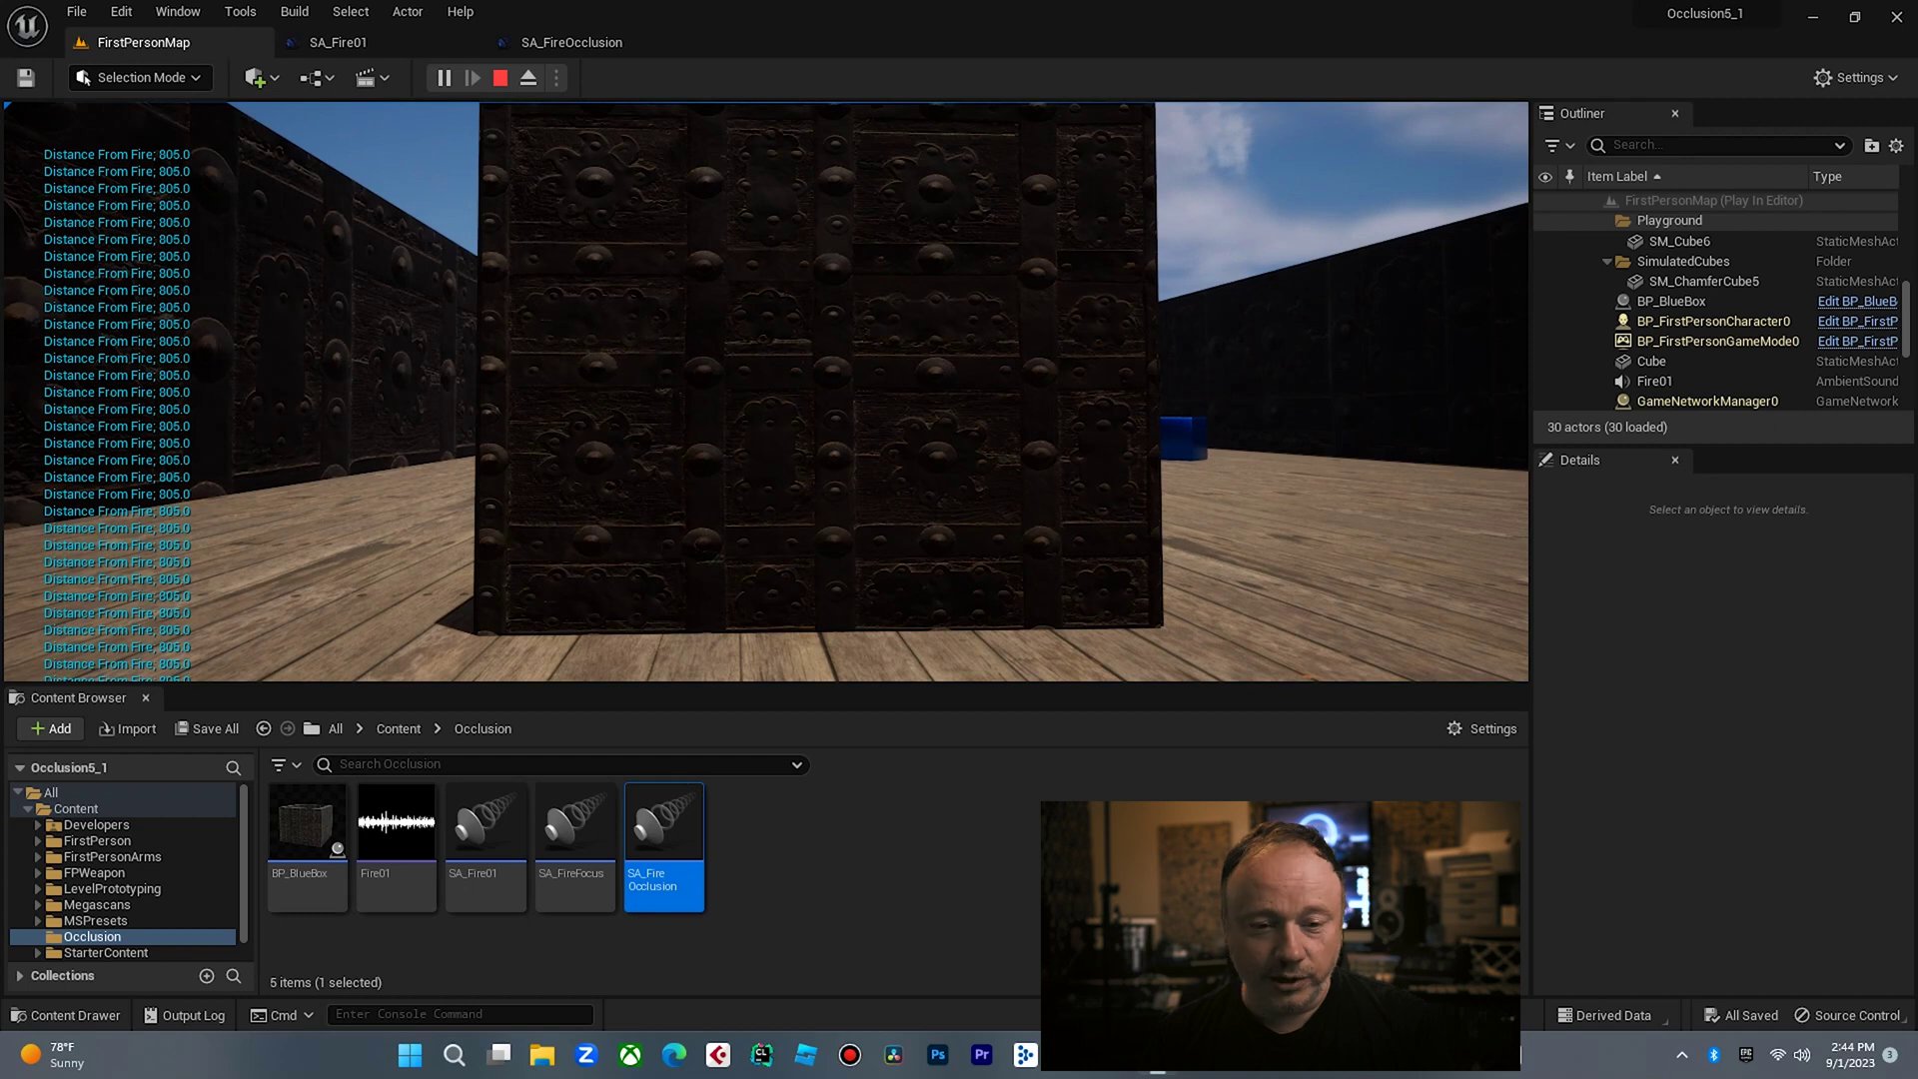
key(Up)
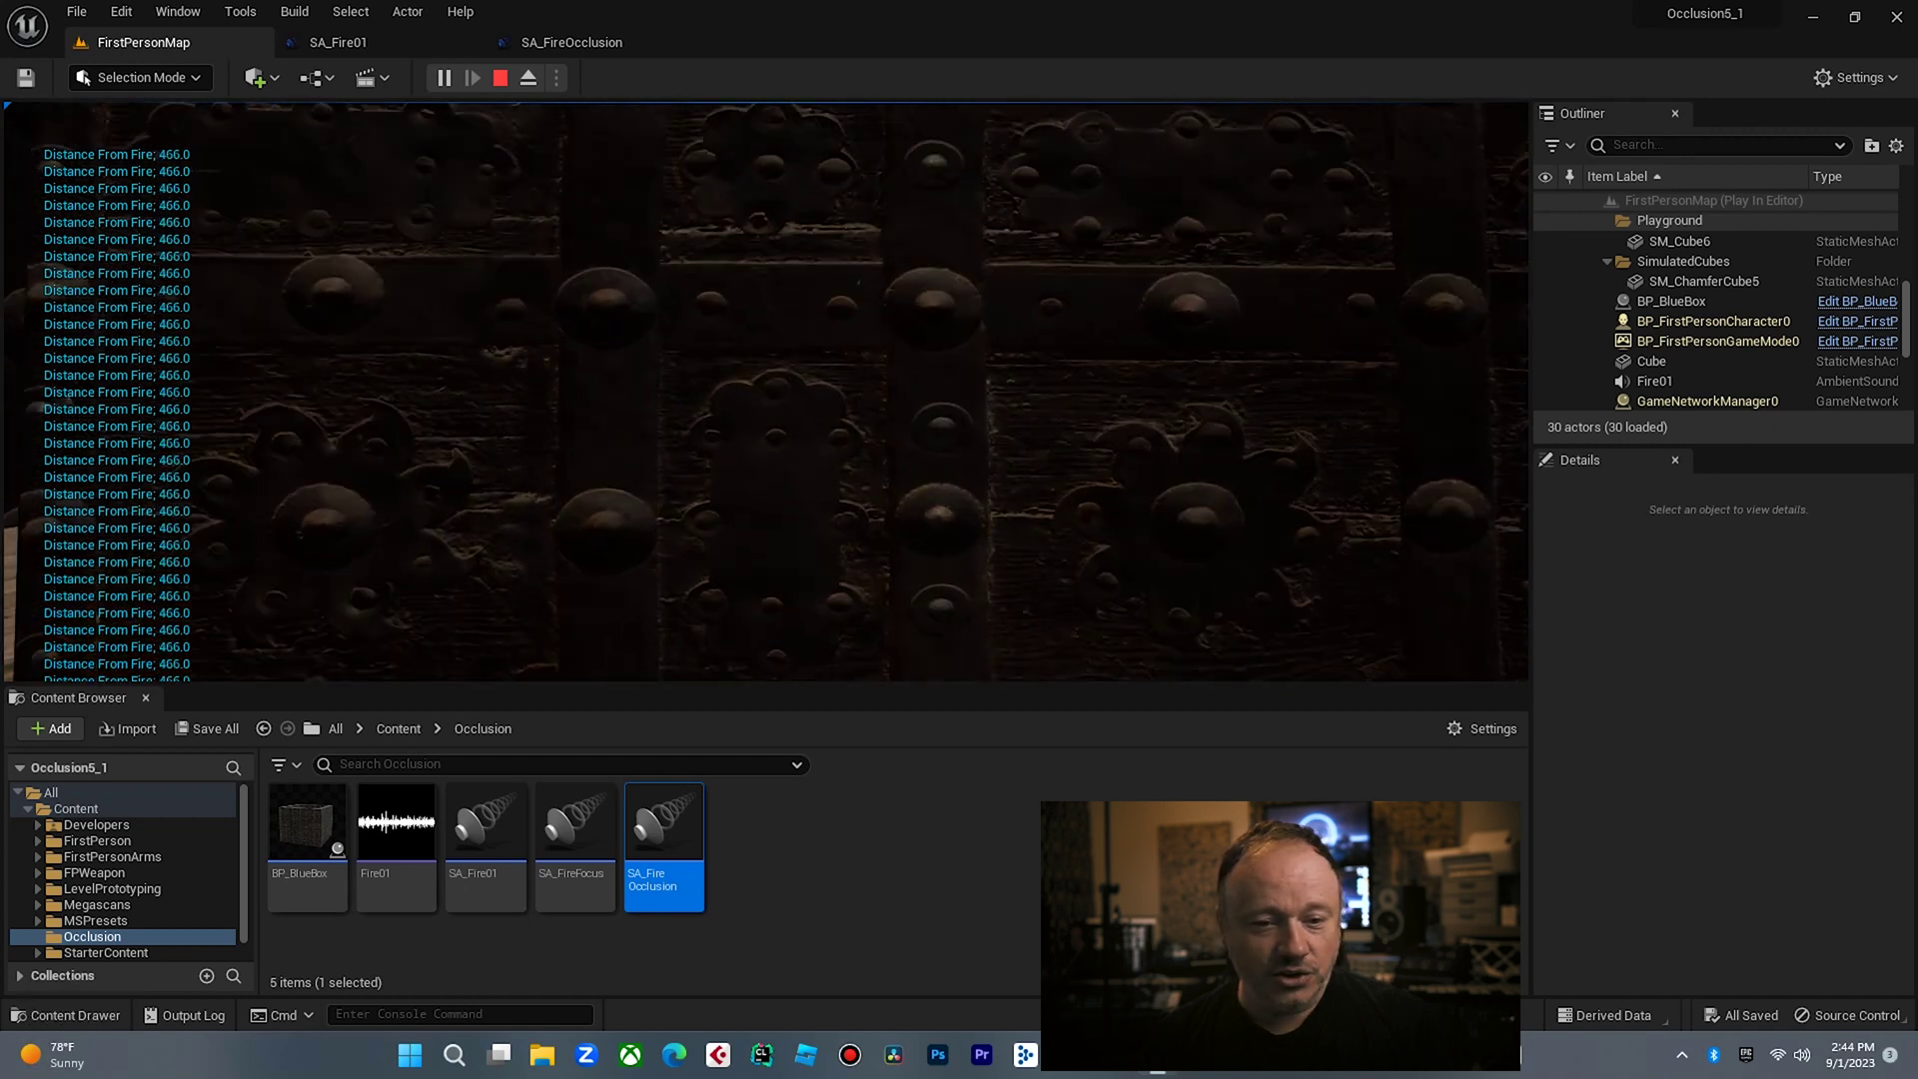
key(Down)
key(p)
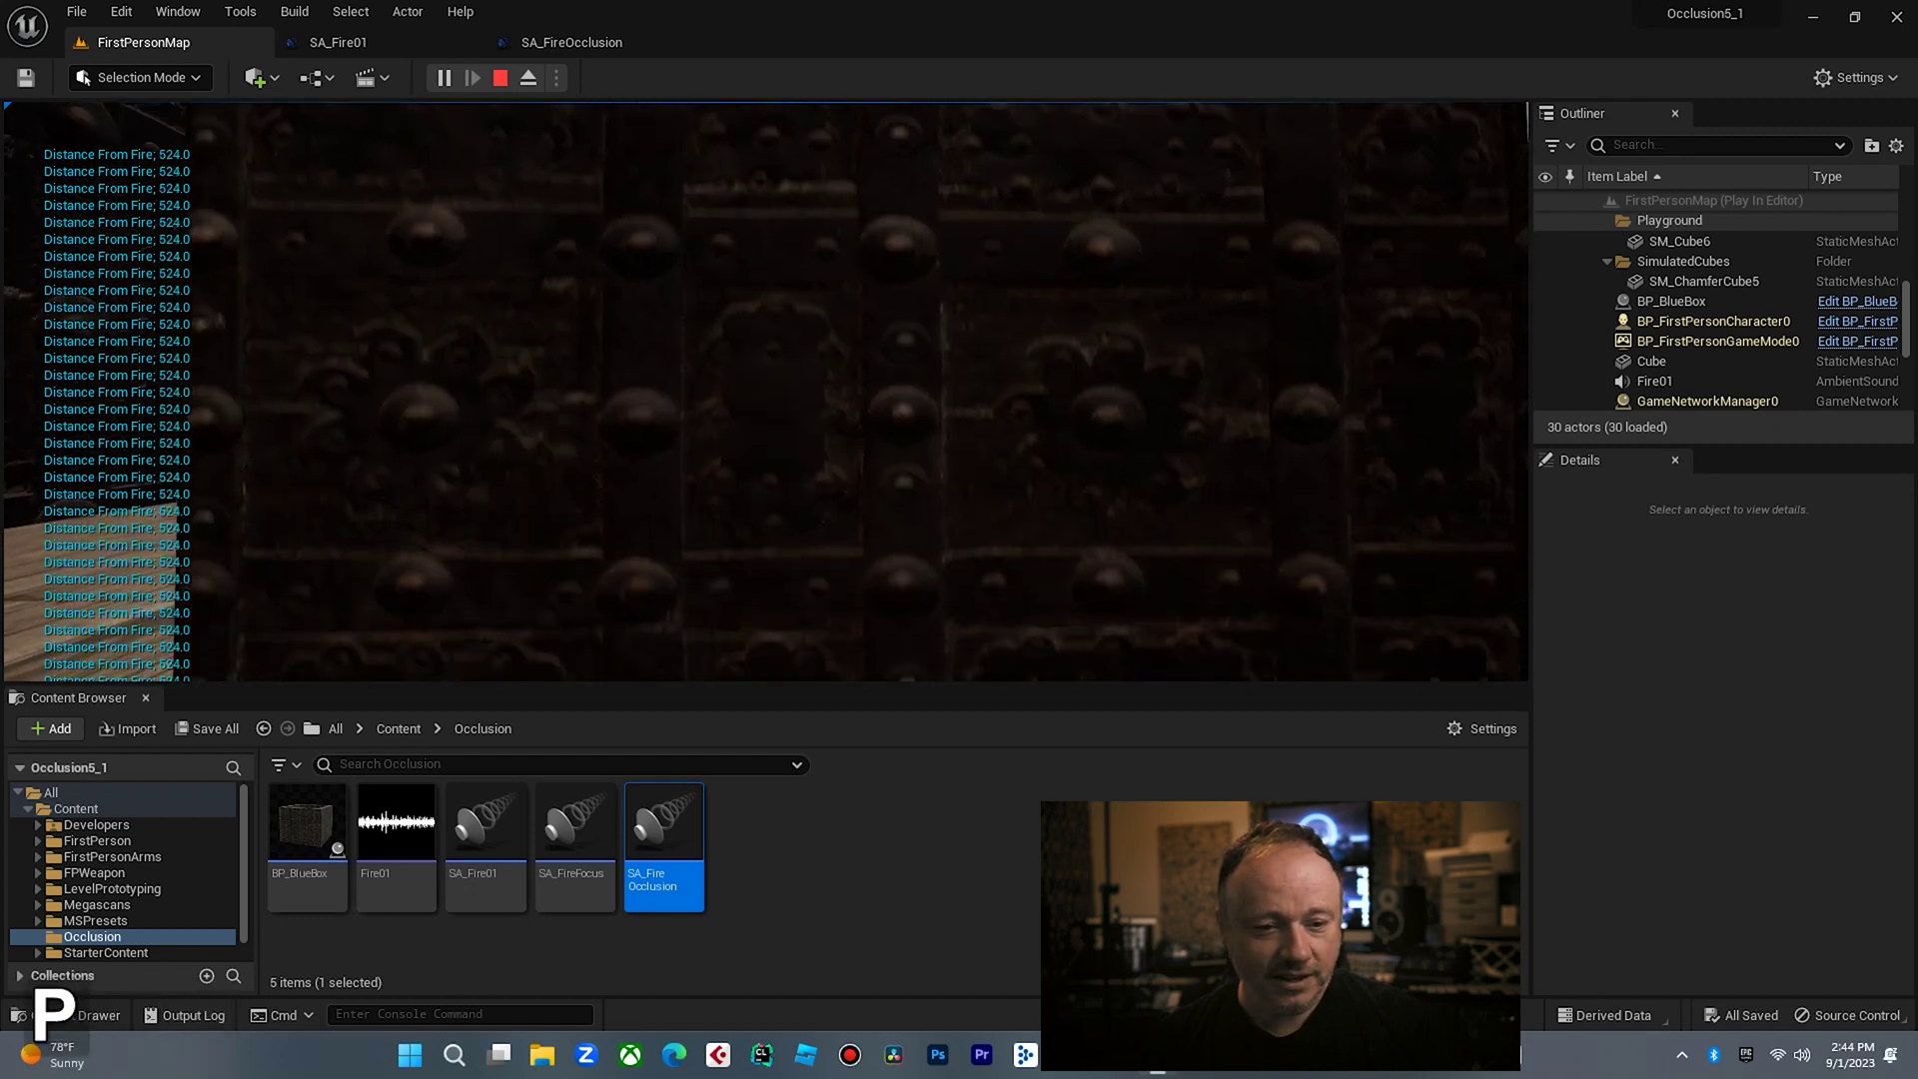
key(Up)
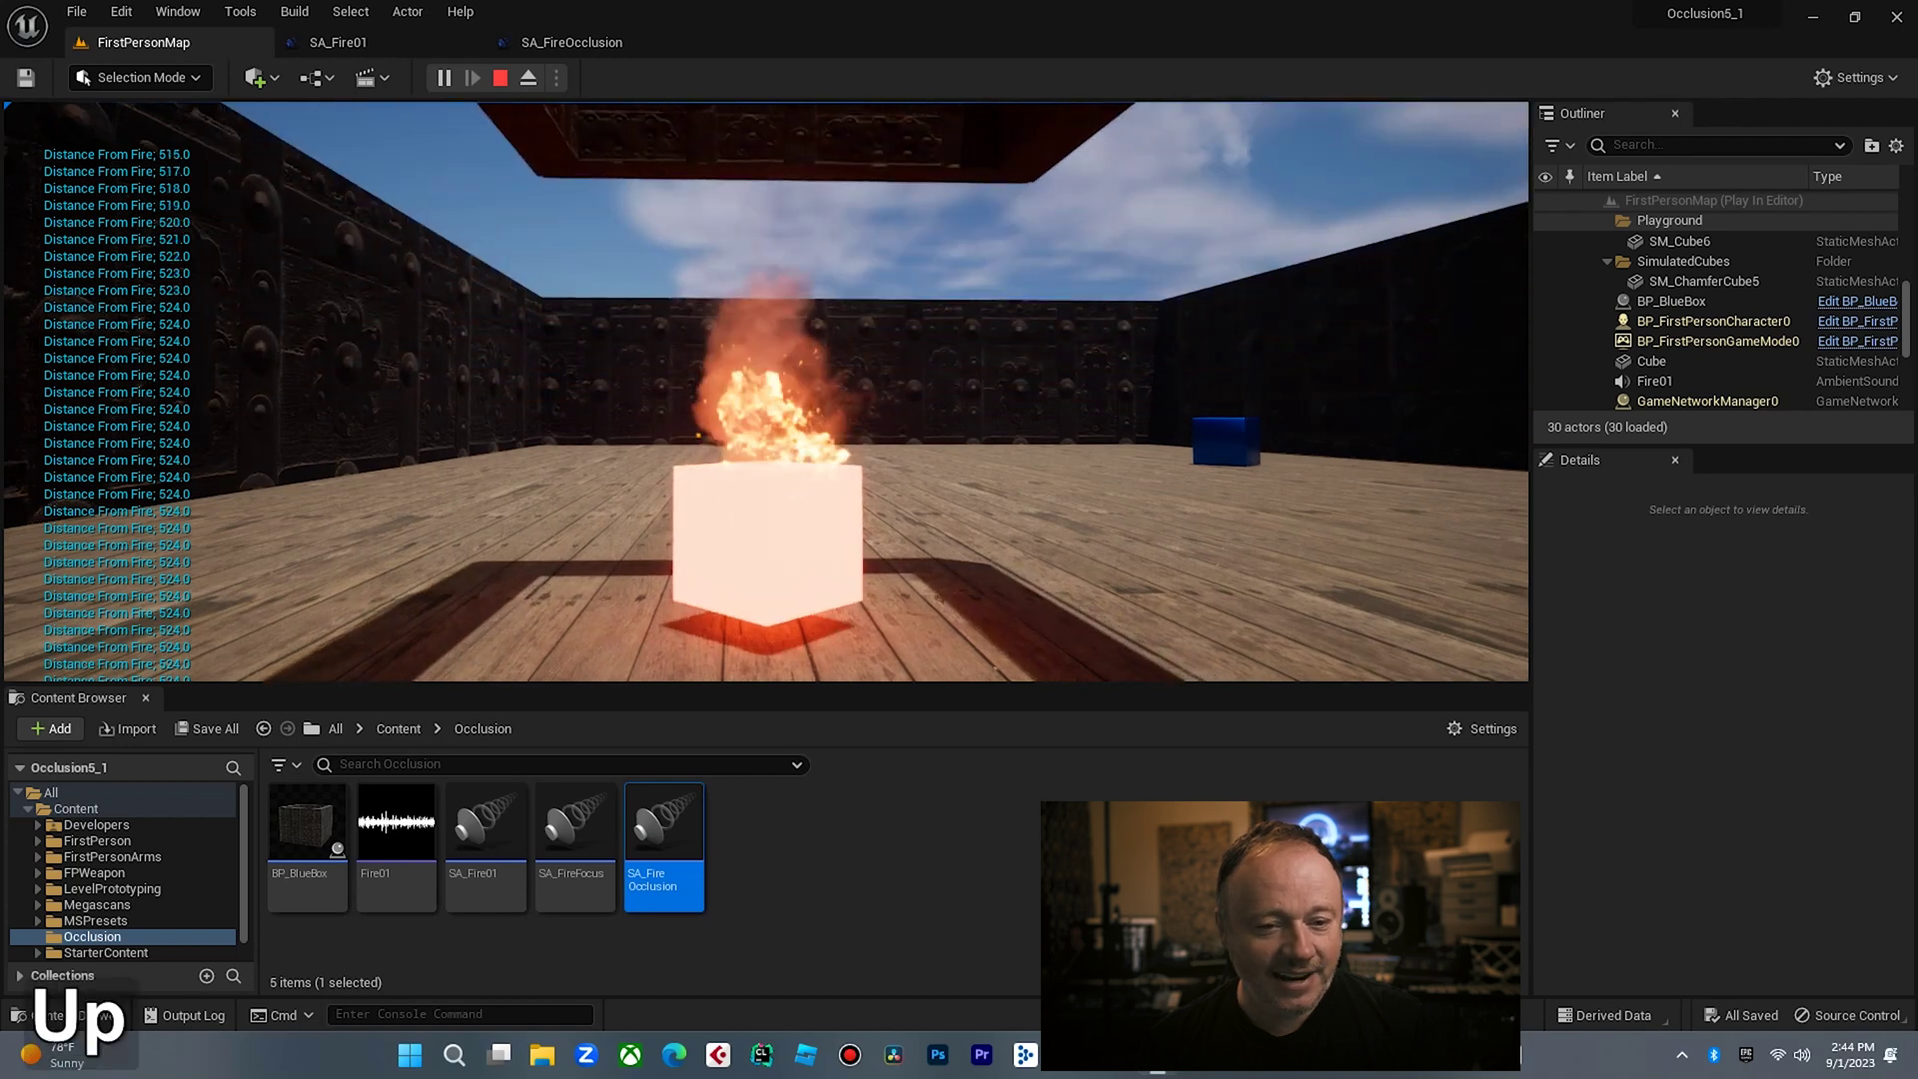
Walk right up to the fire and lower and raise the box around both to compare the sound from inside
key(Up)
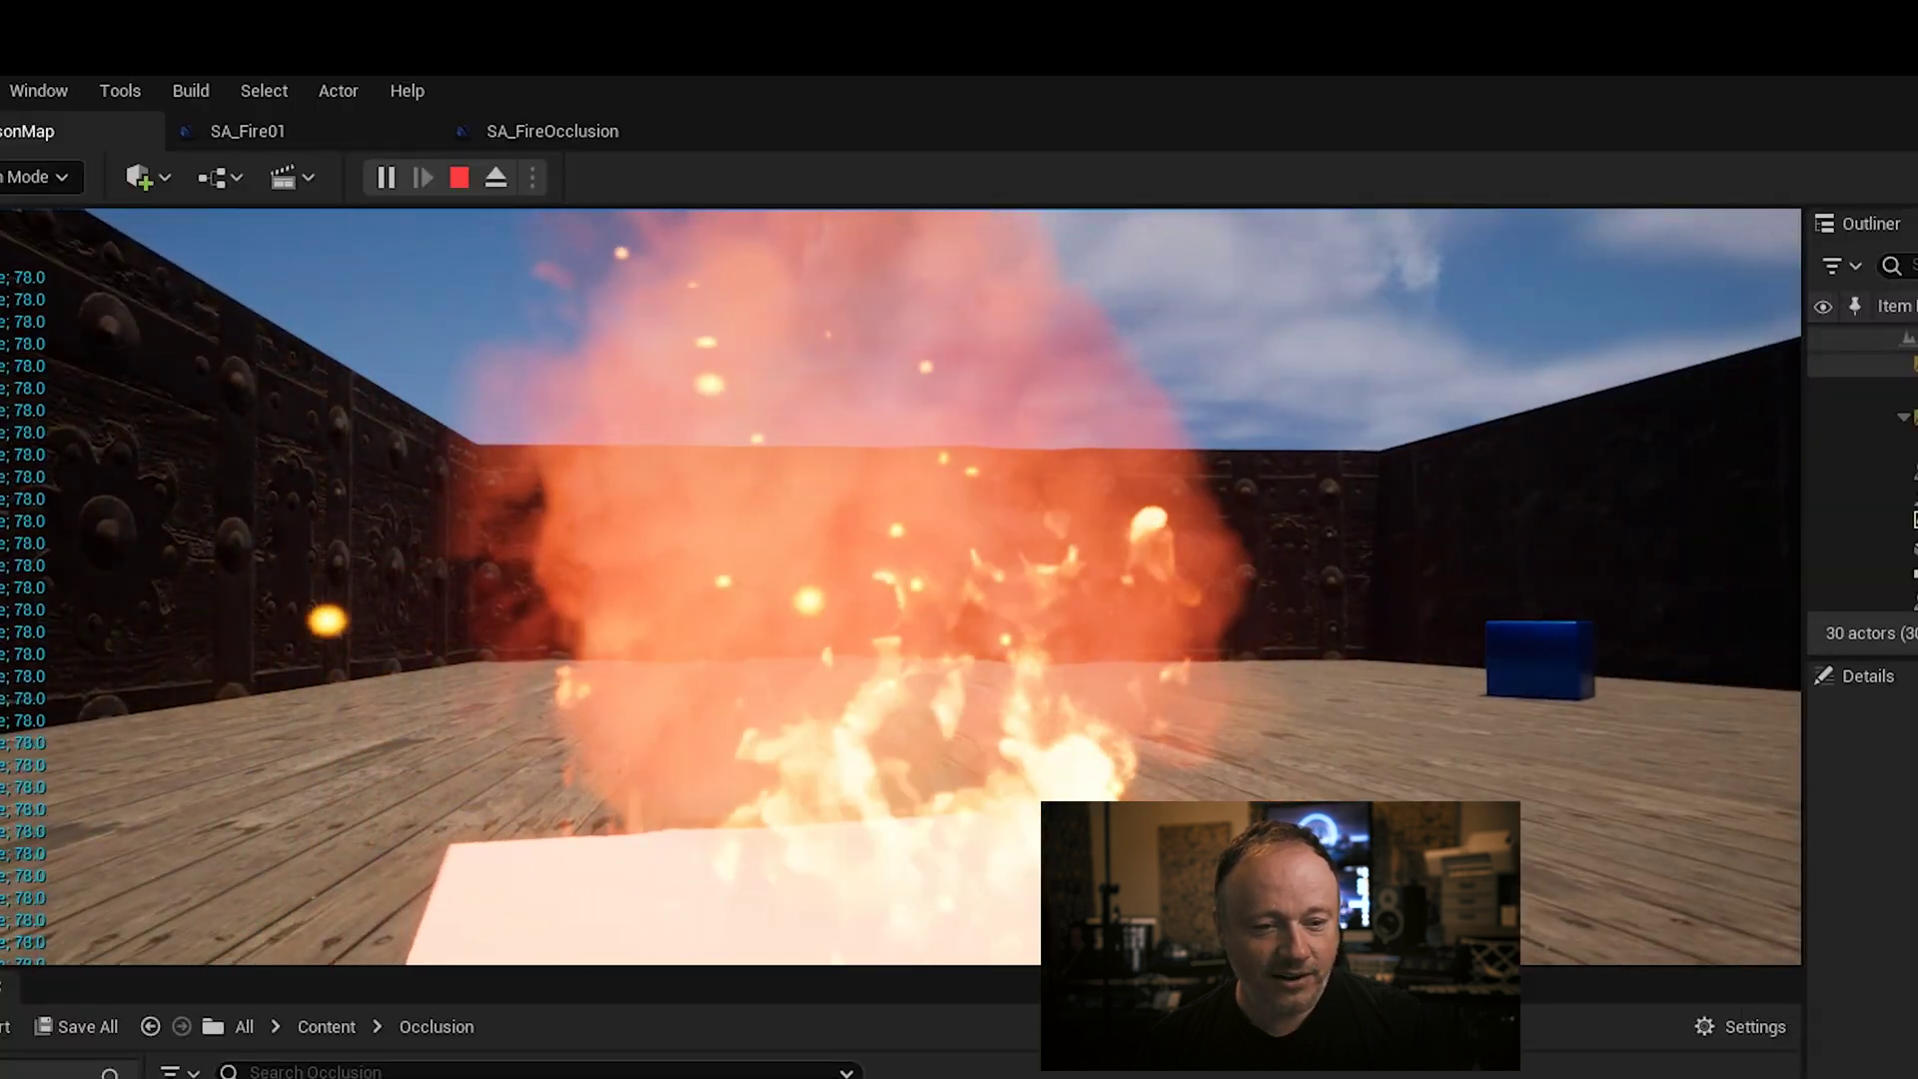
key(Up)
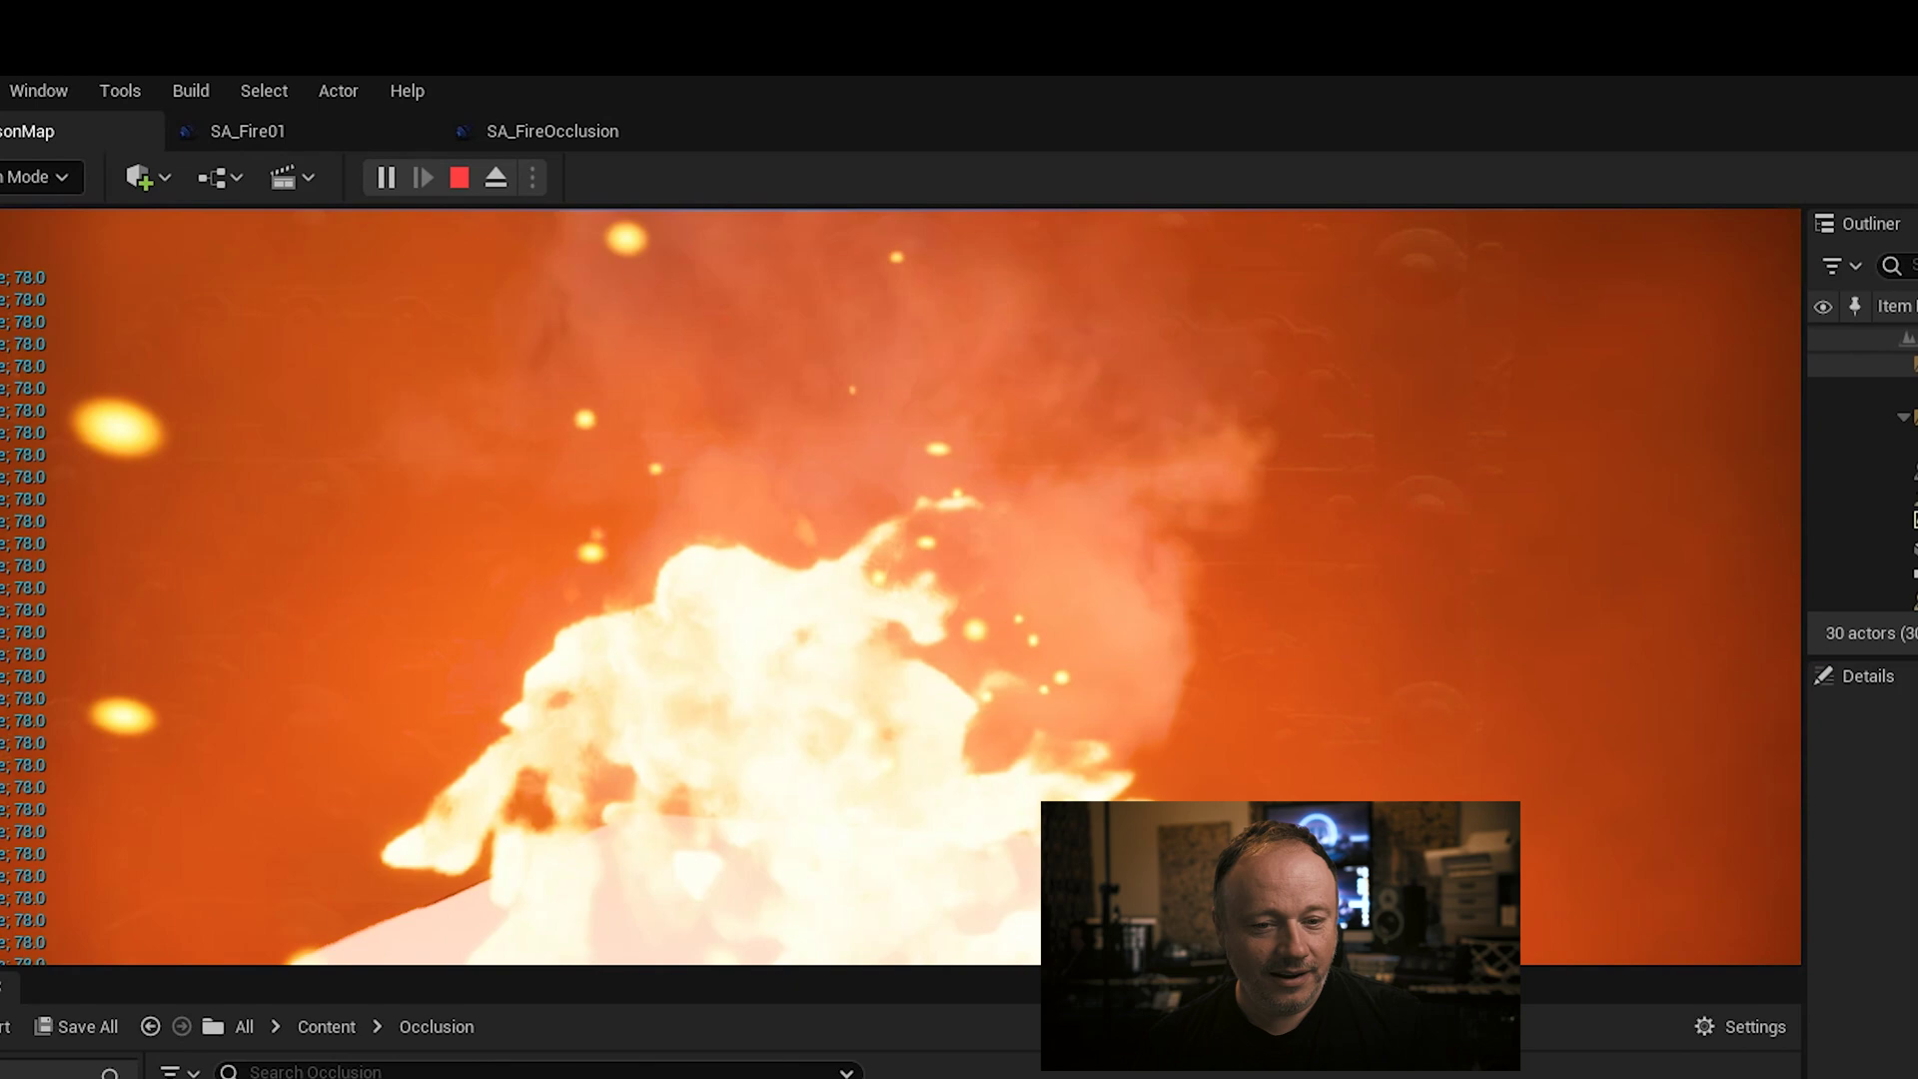
key(Down)
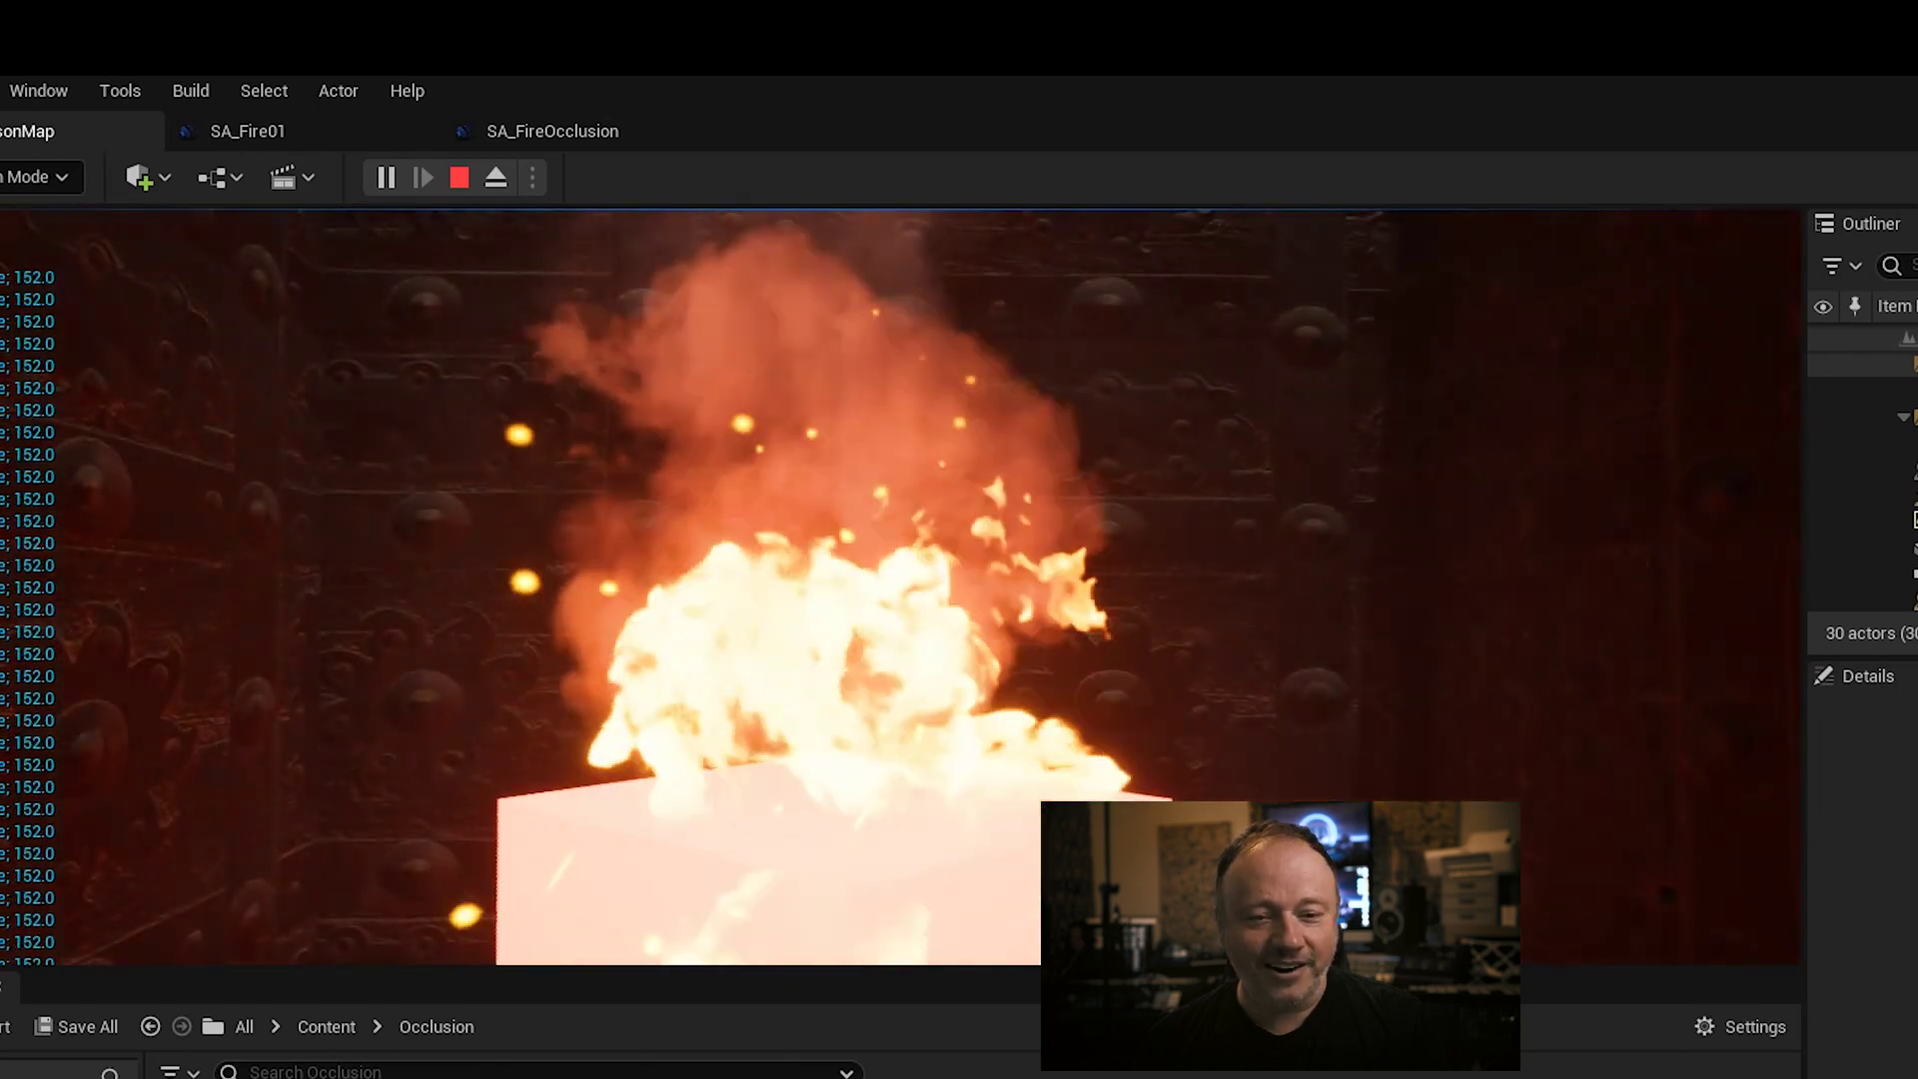
key(a)
key(d)
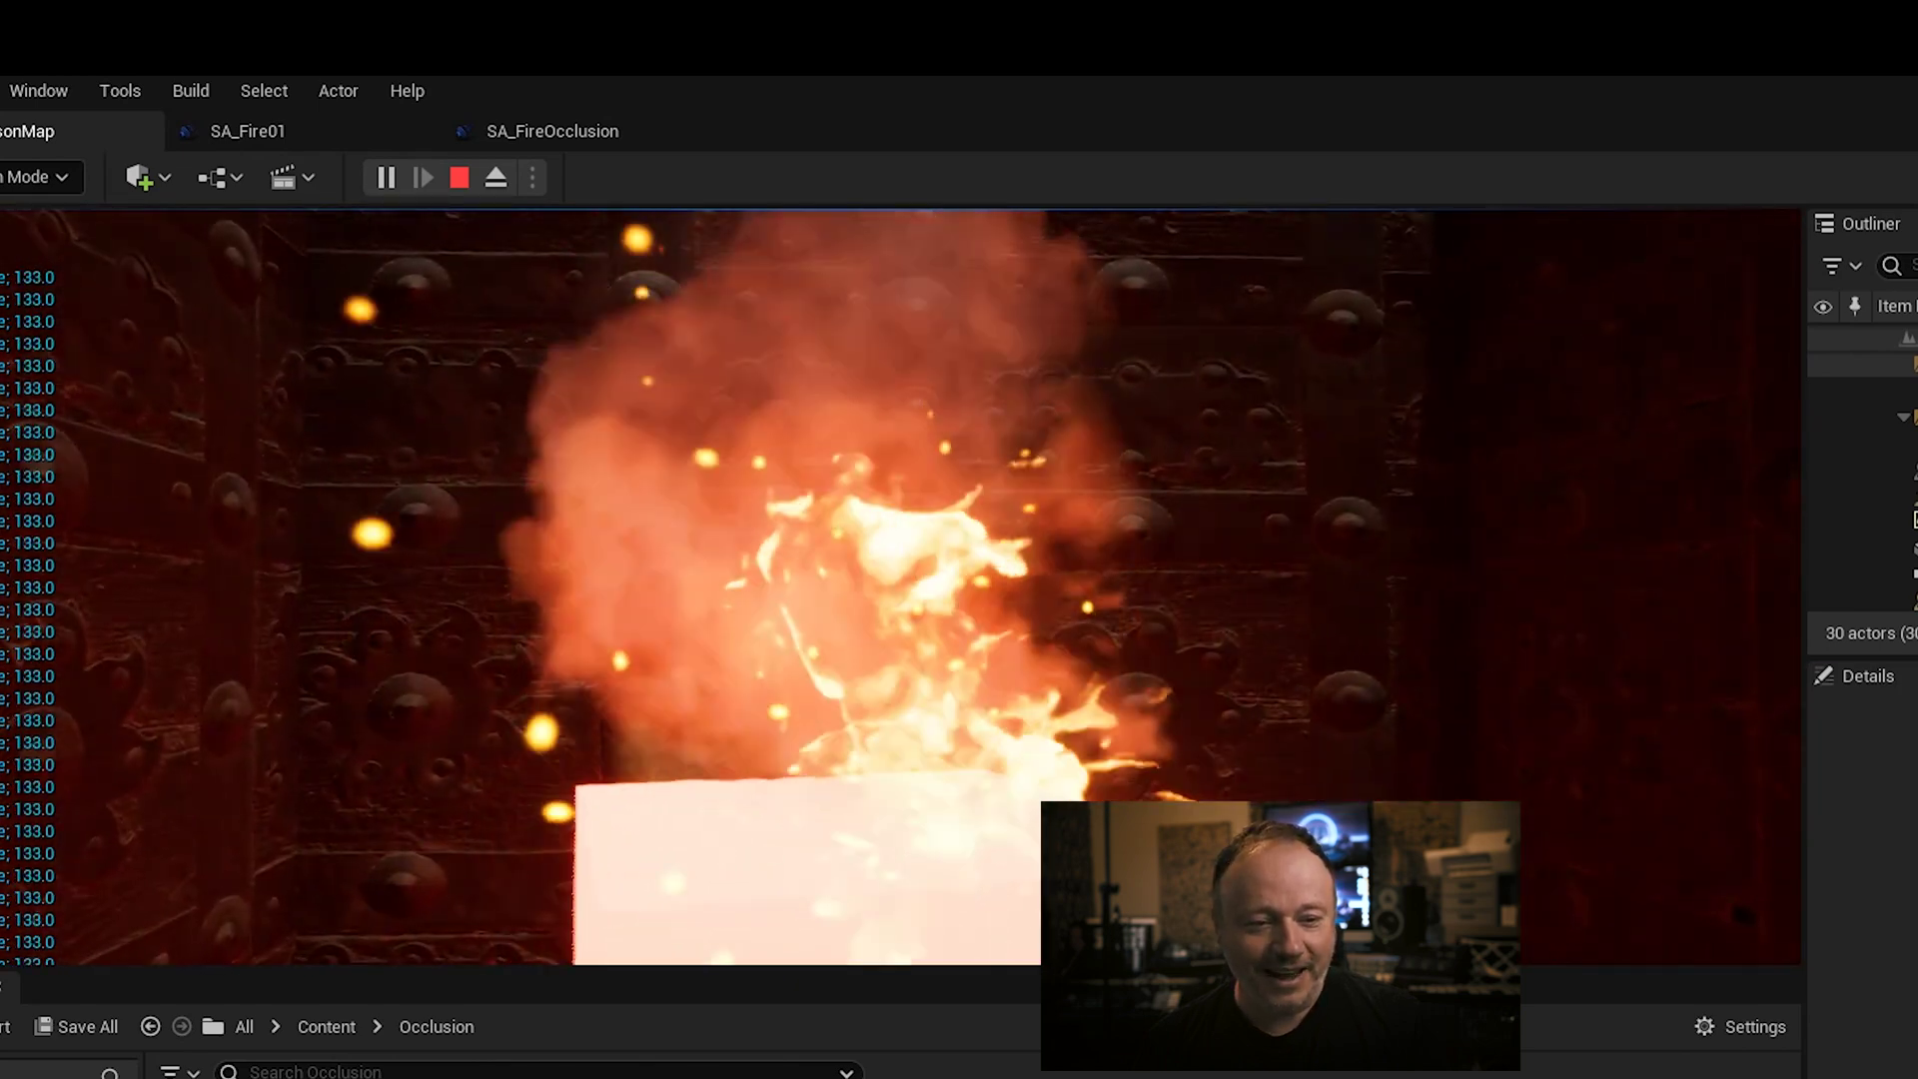
key(s)
key(Down)
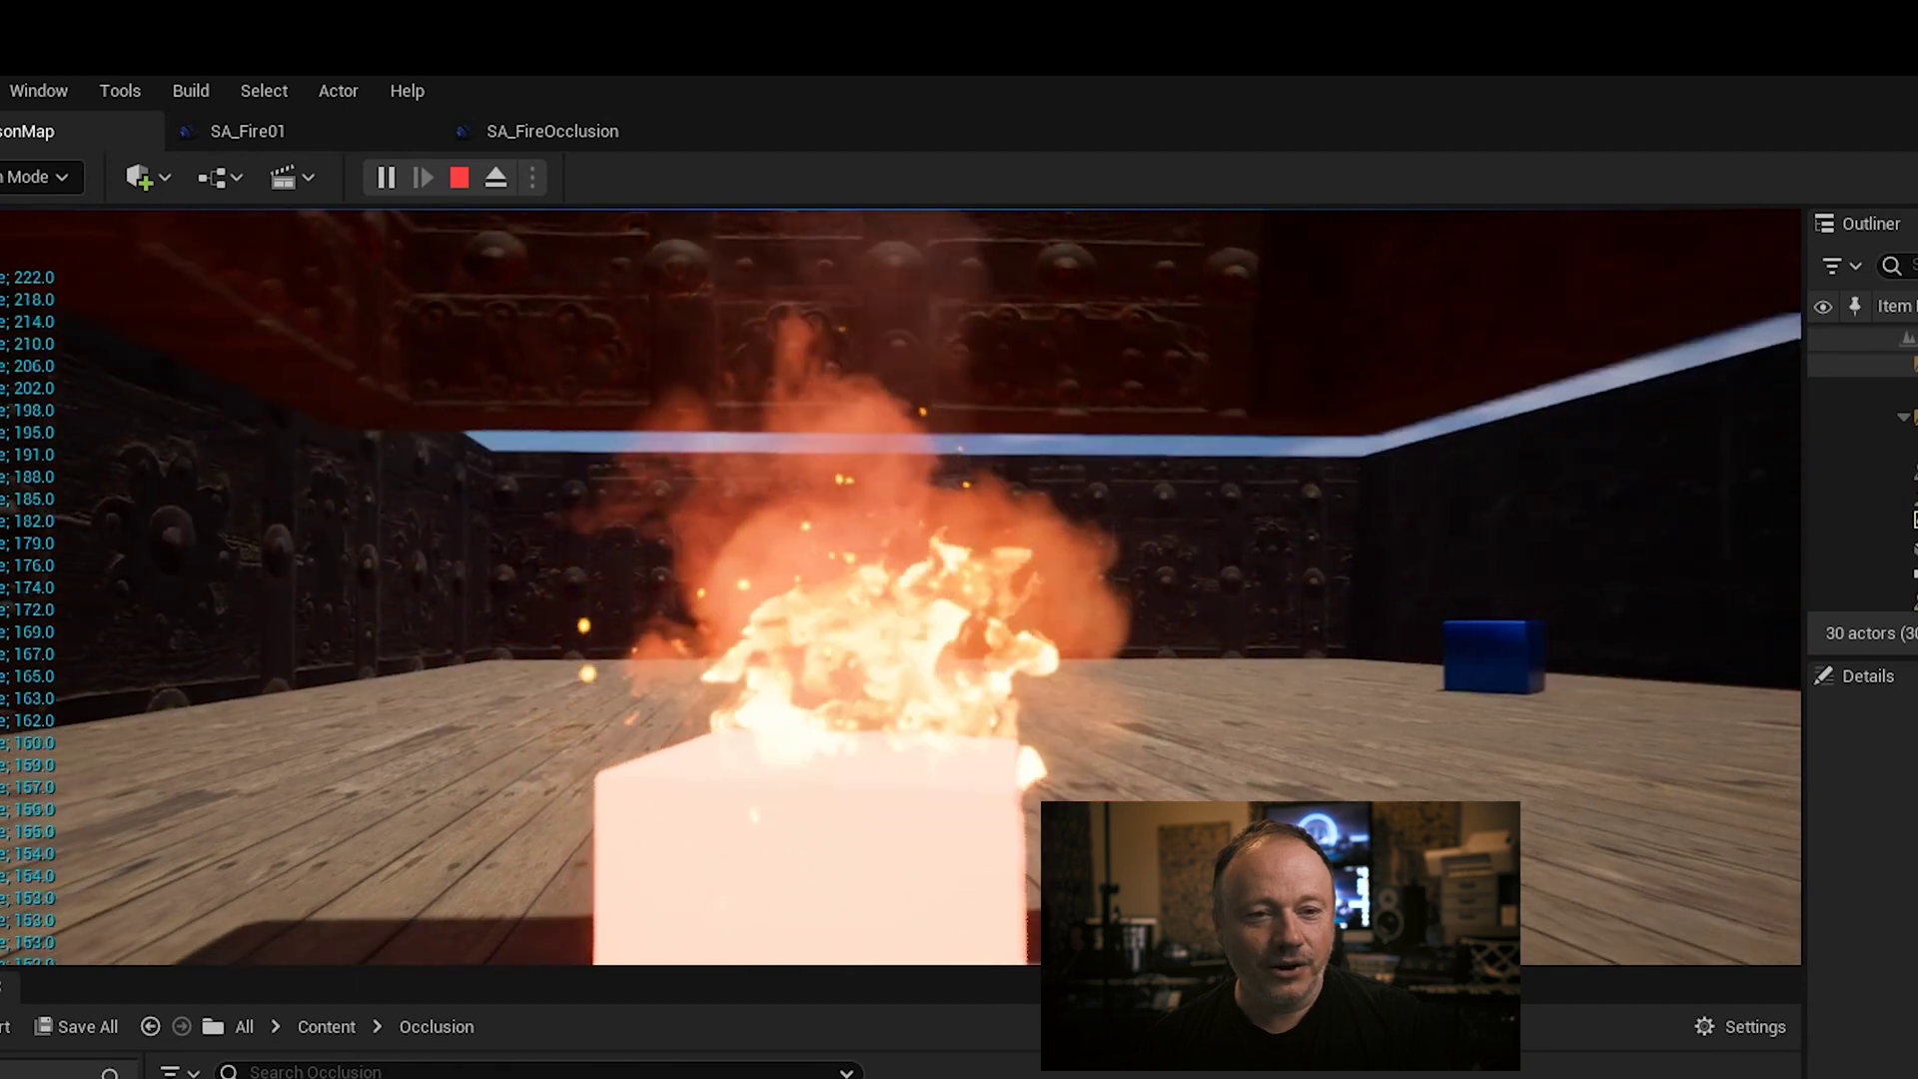
Back away from the fire and walk around the box to hear the occlusion from different sides, and end the play session
key(Up)
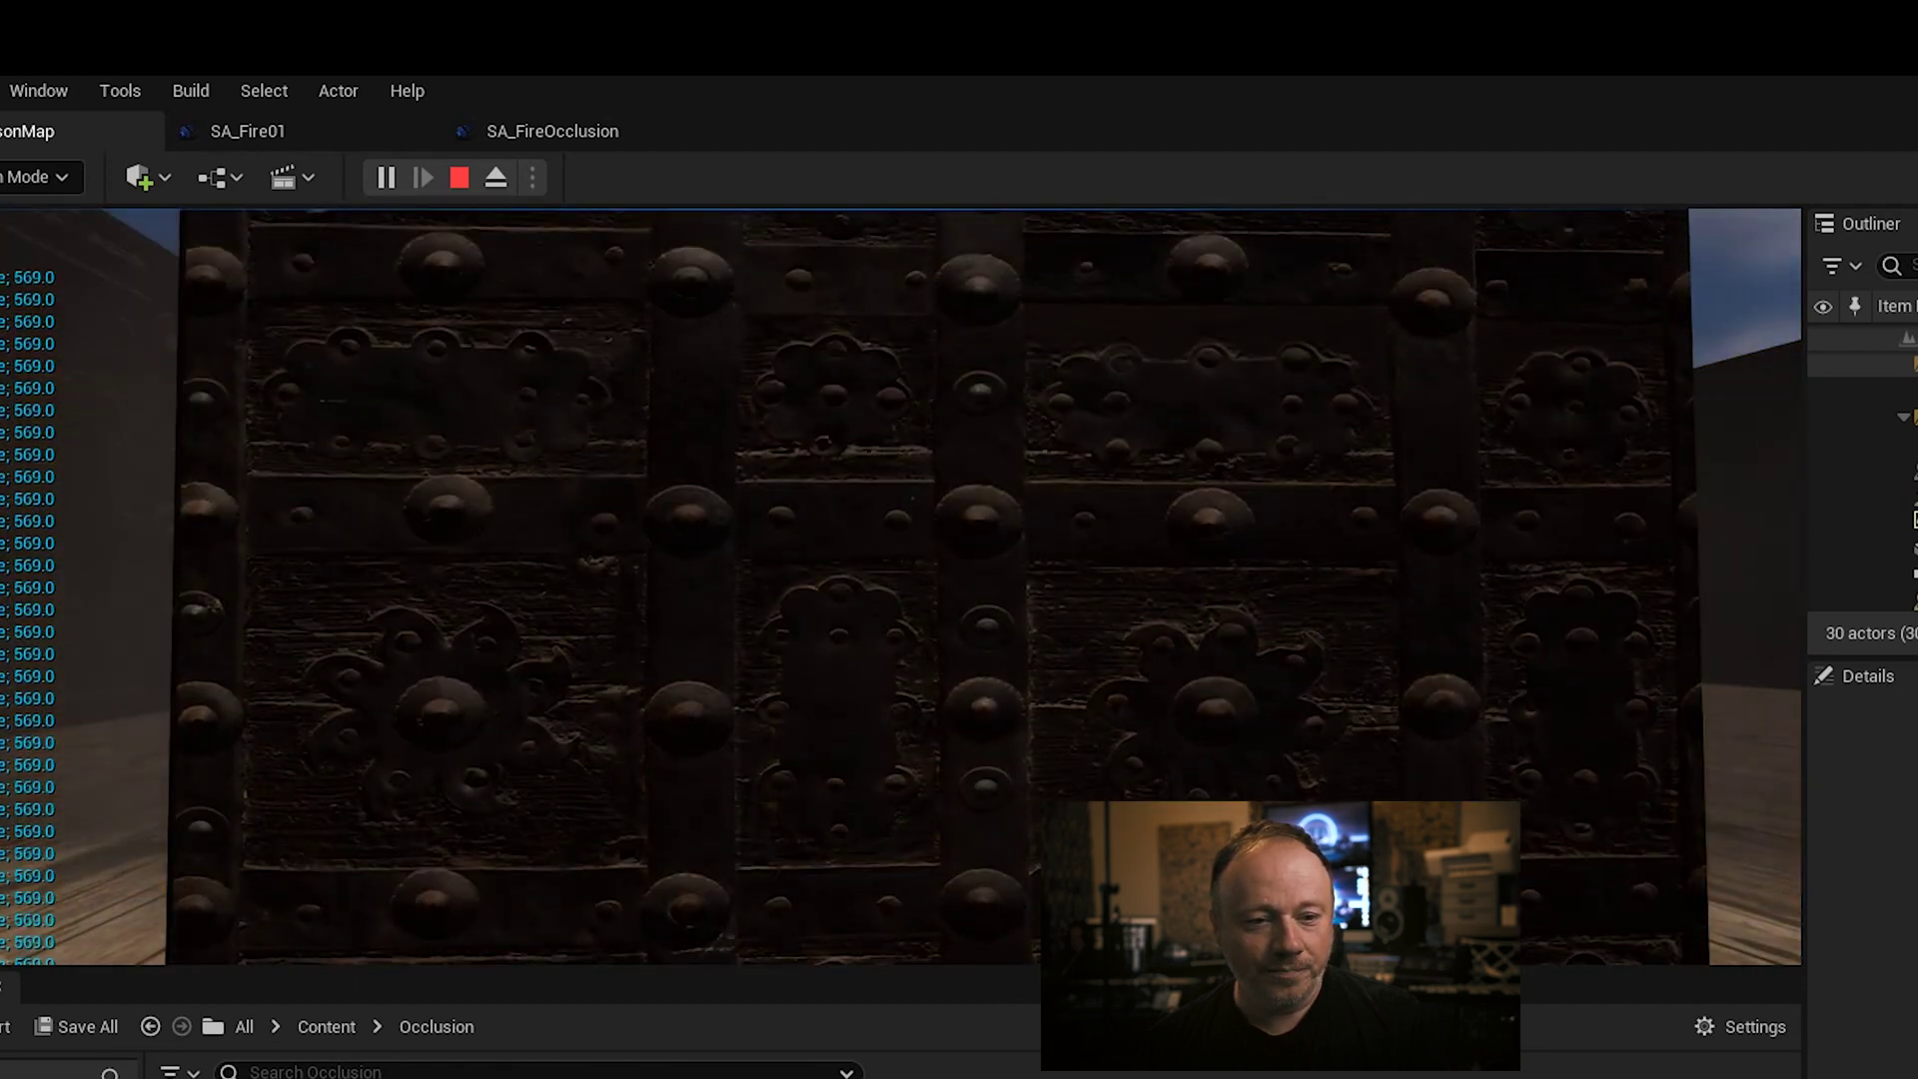
key(Down)
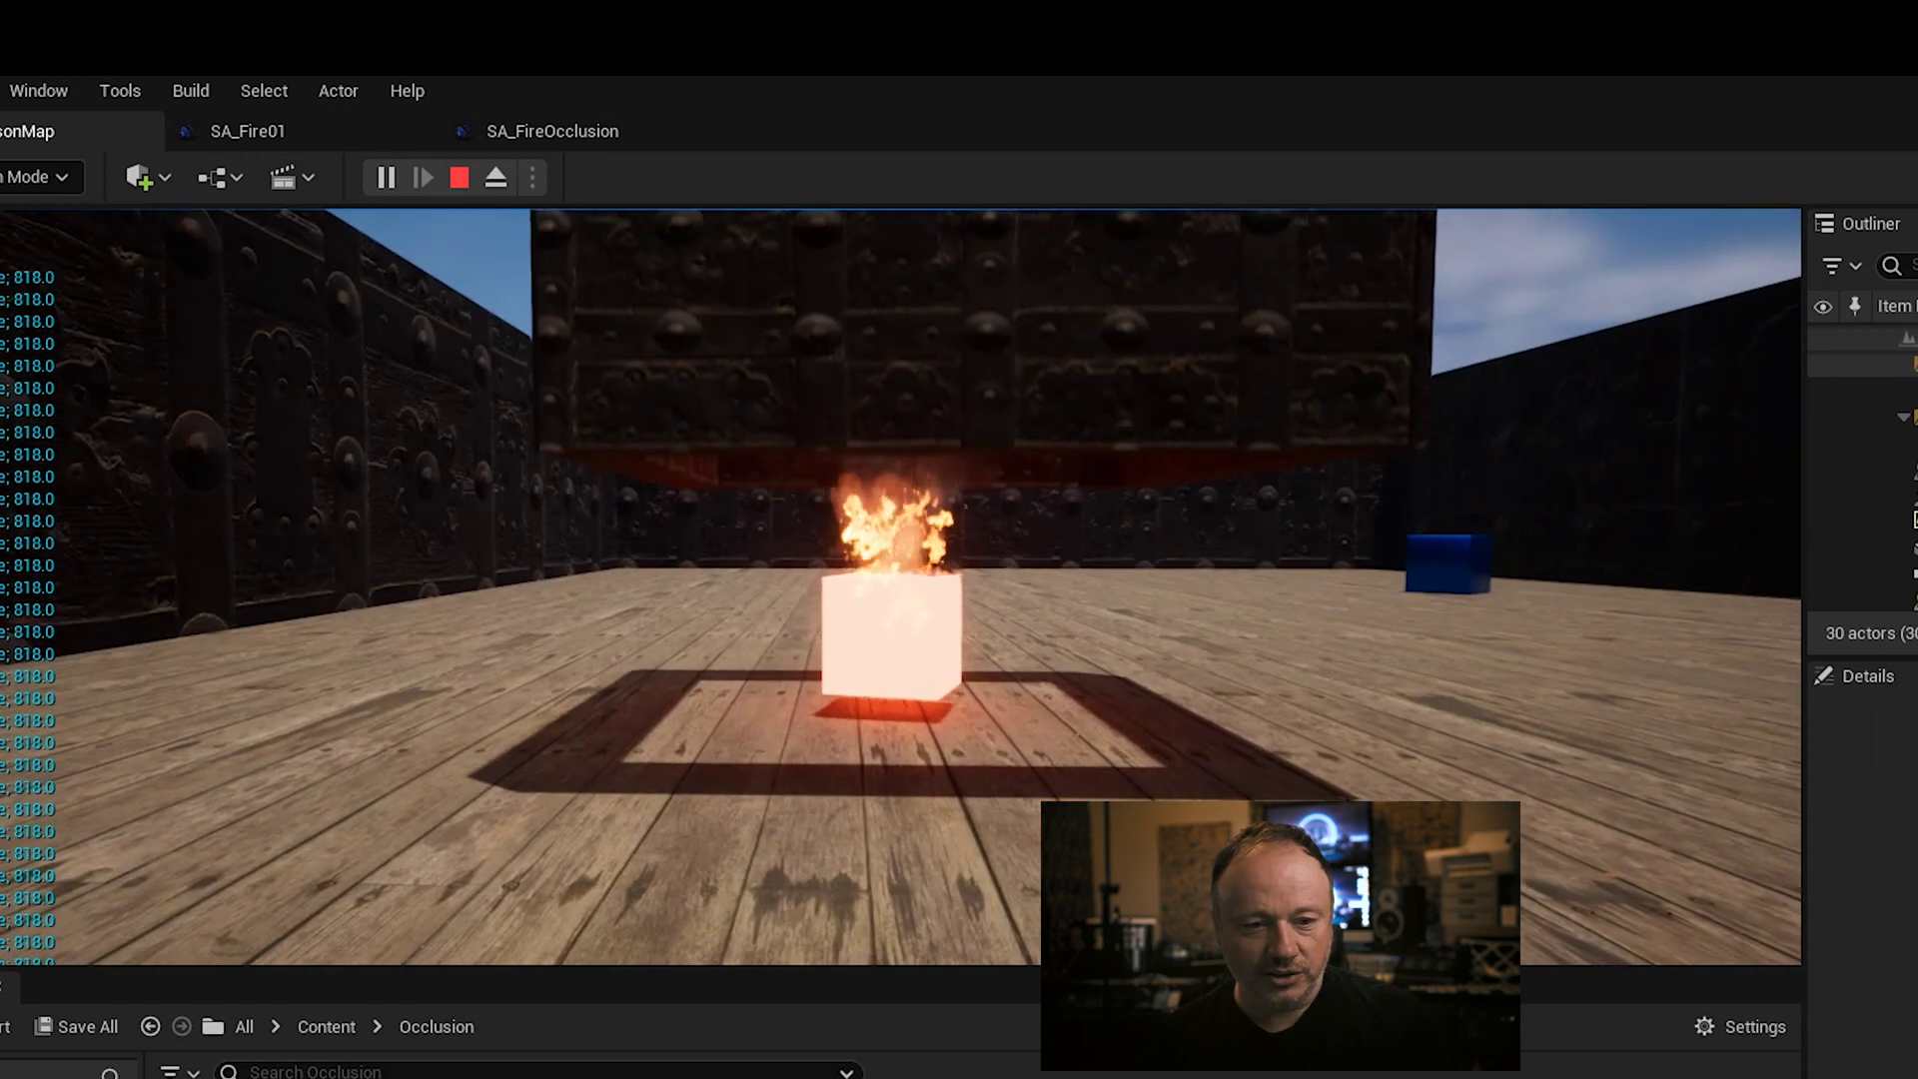
key(d)
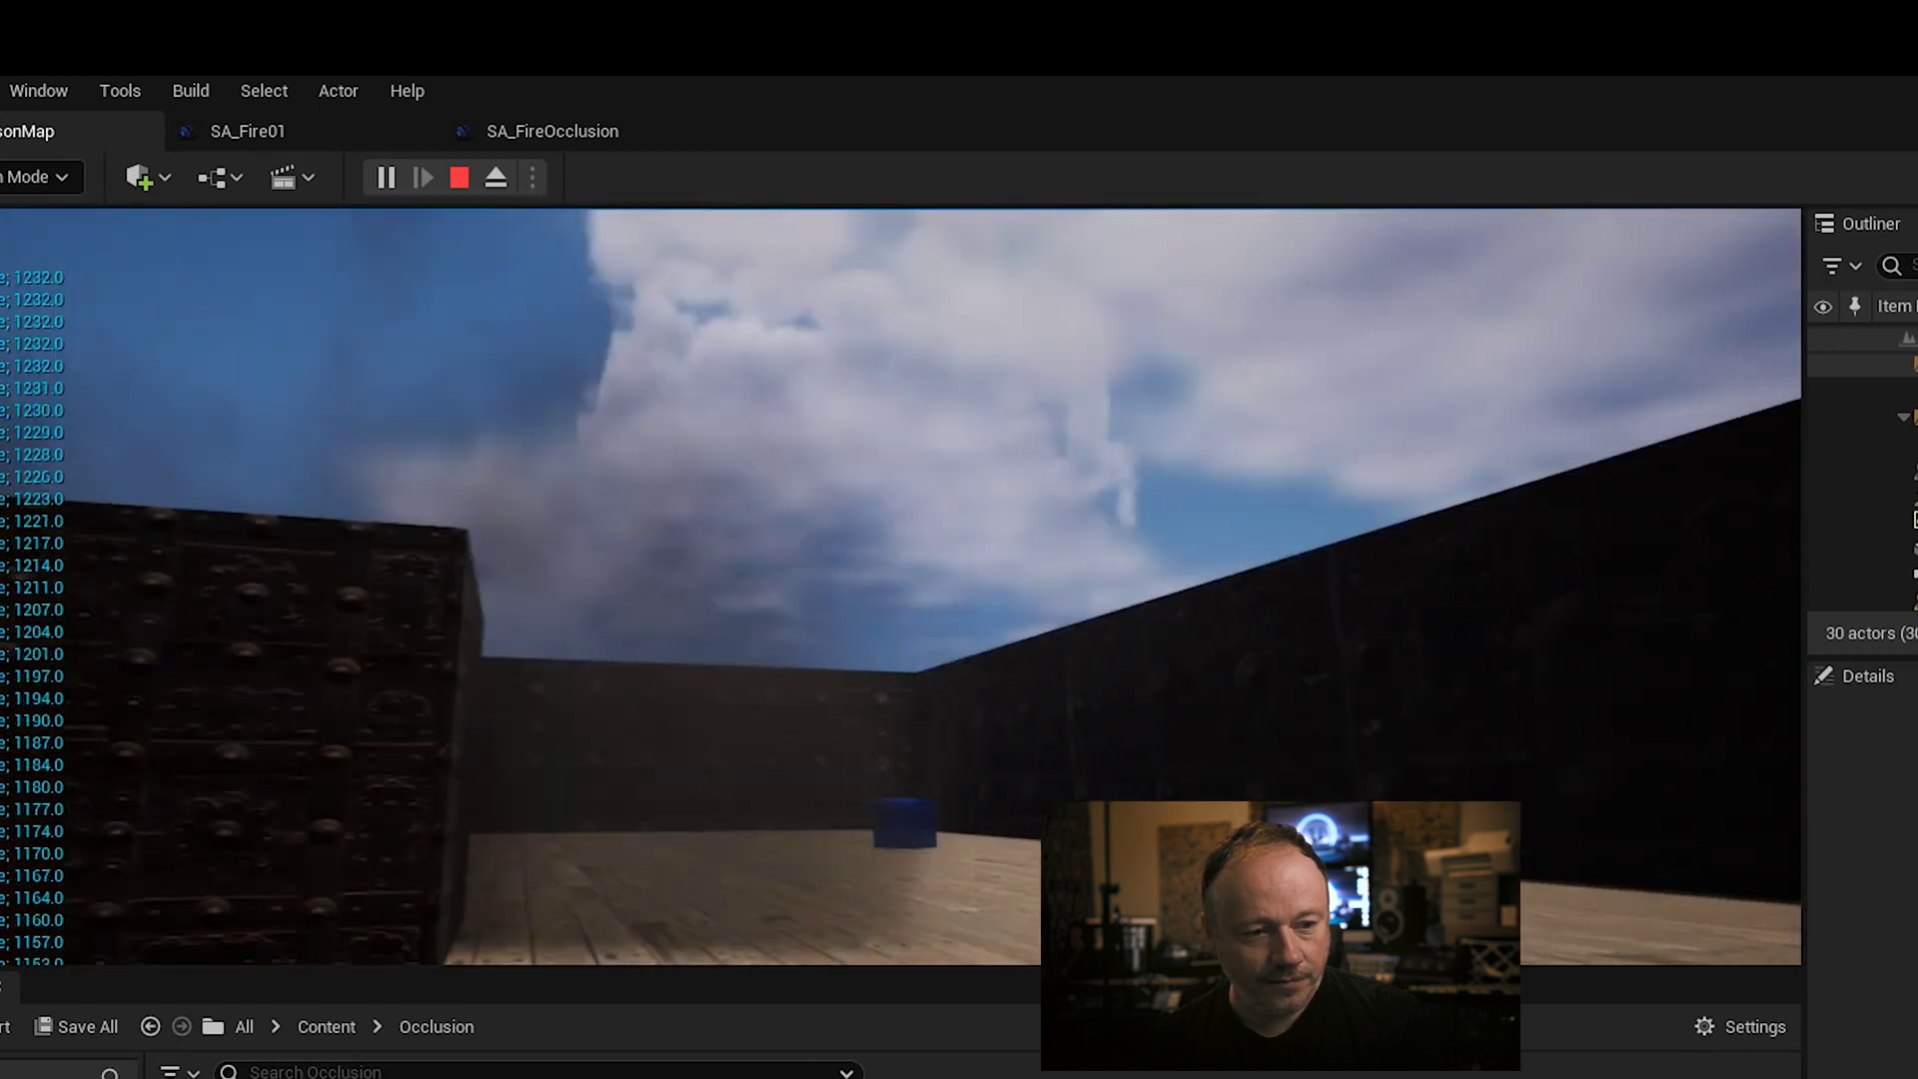
key(w)
key(w)
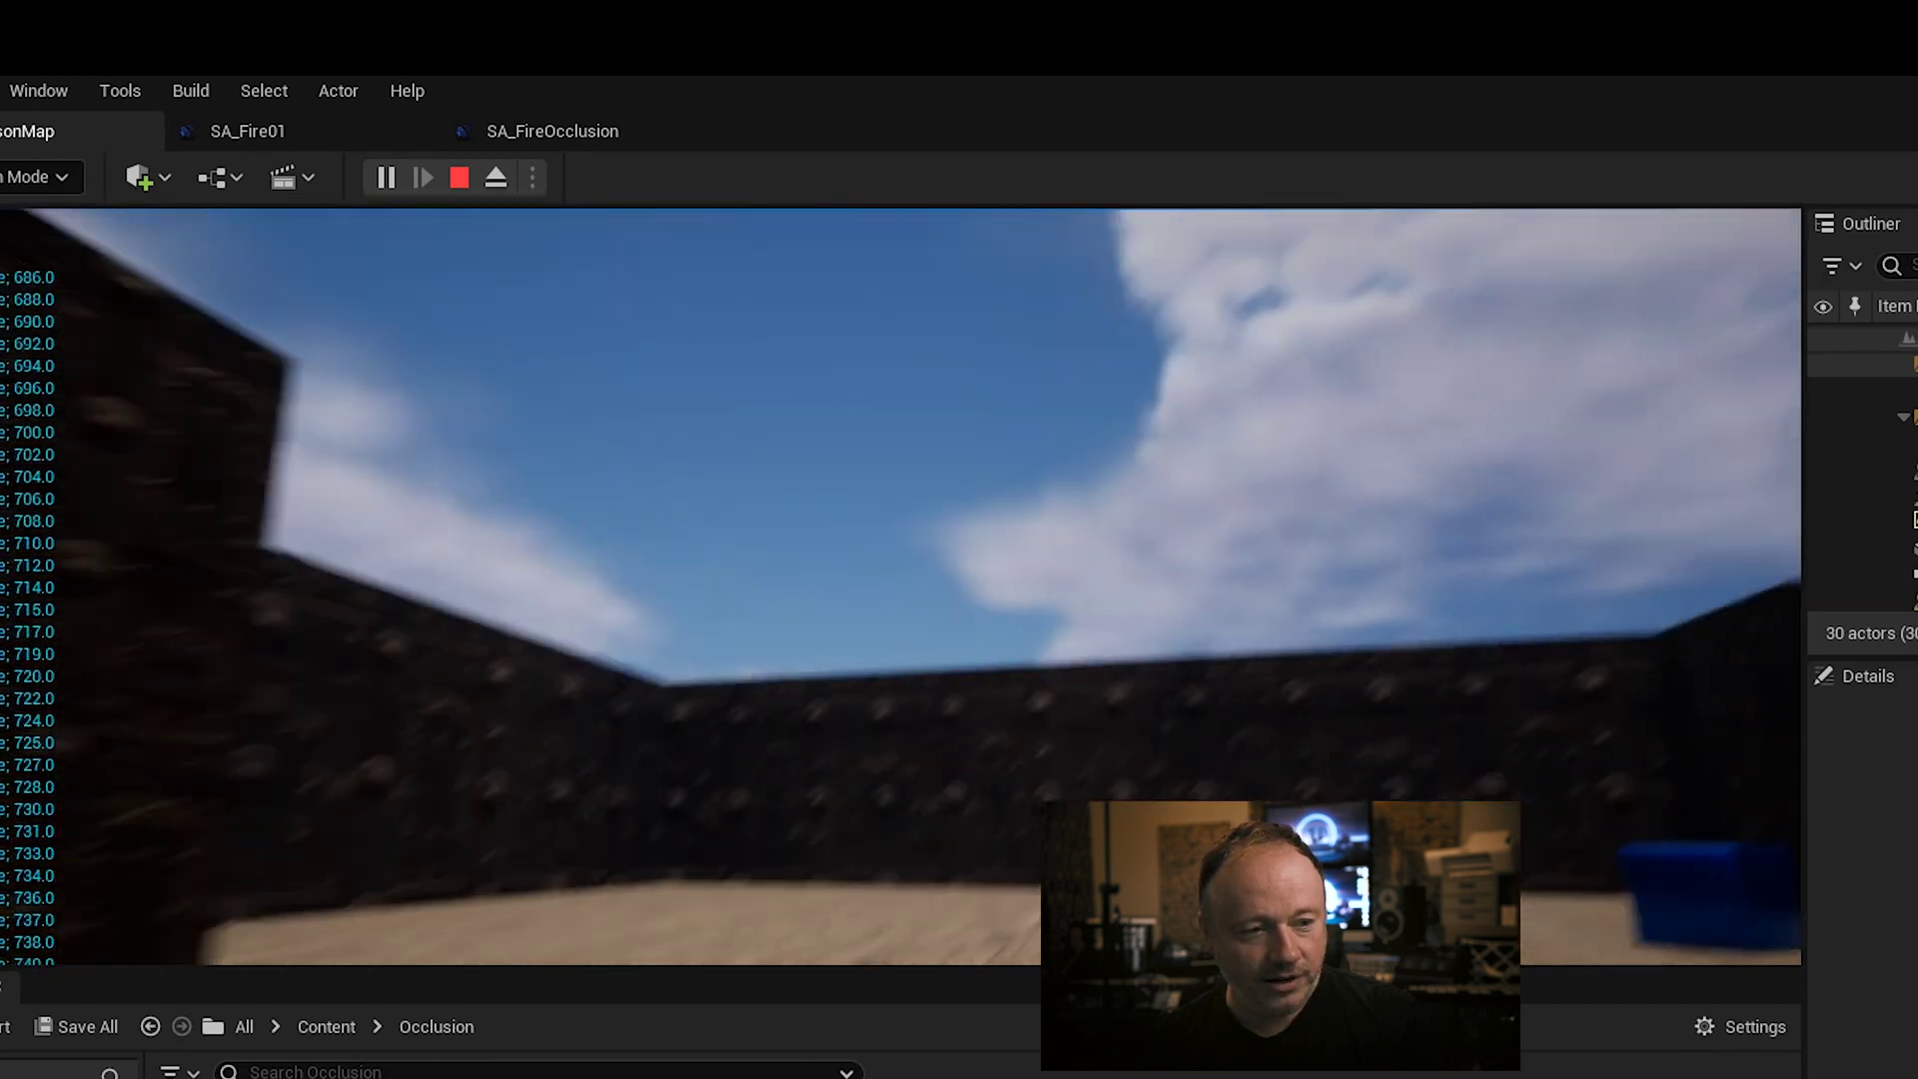
key(w)
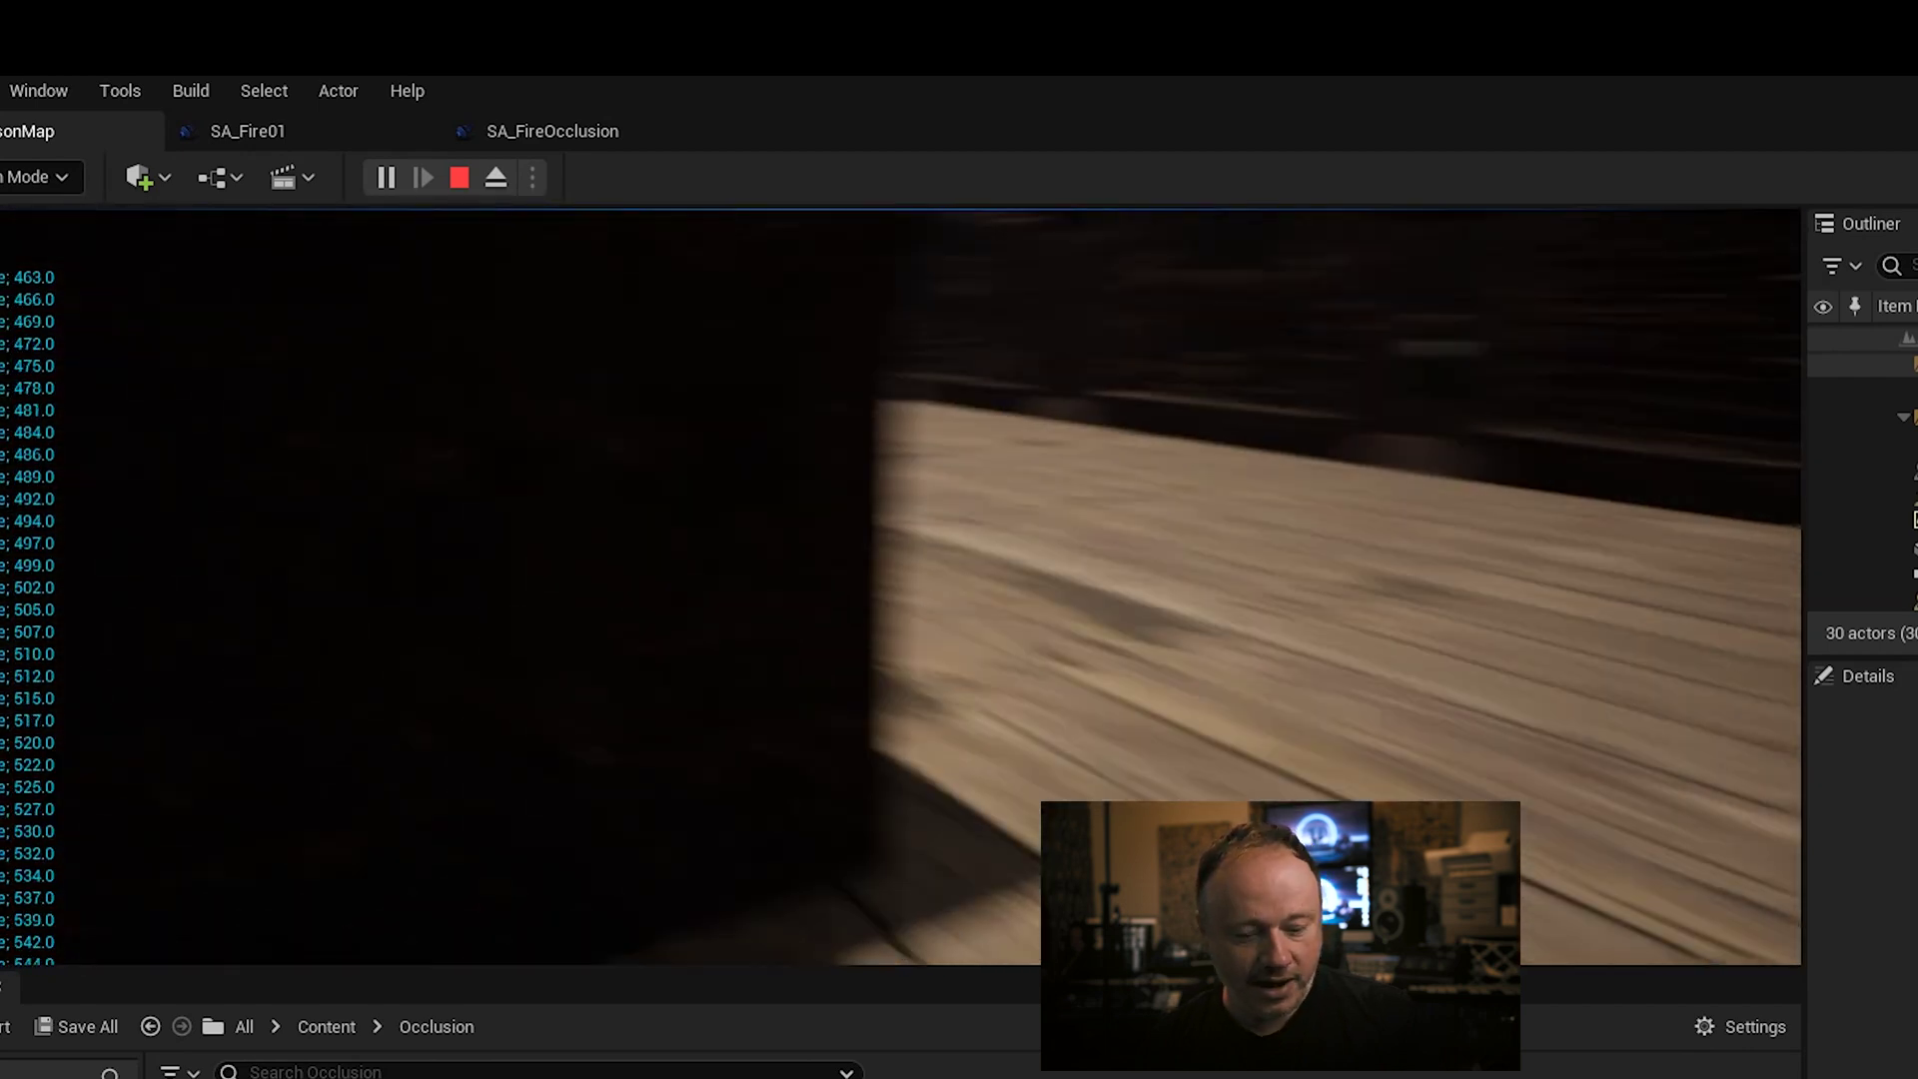
key(Right)
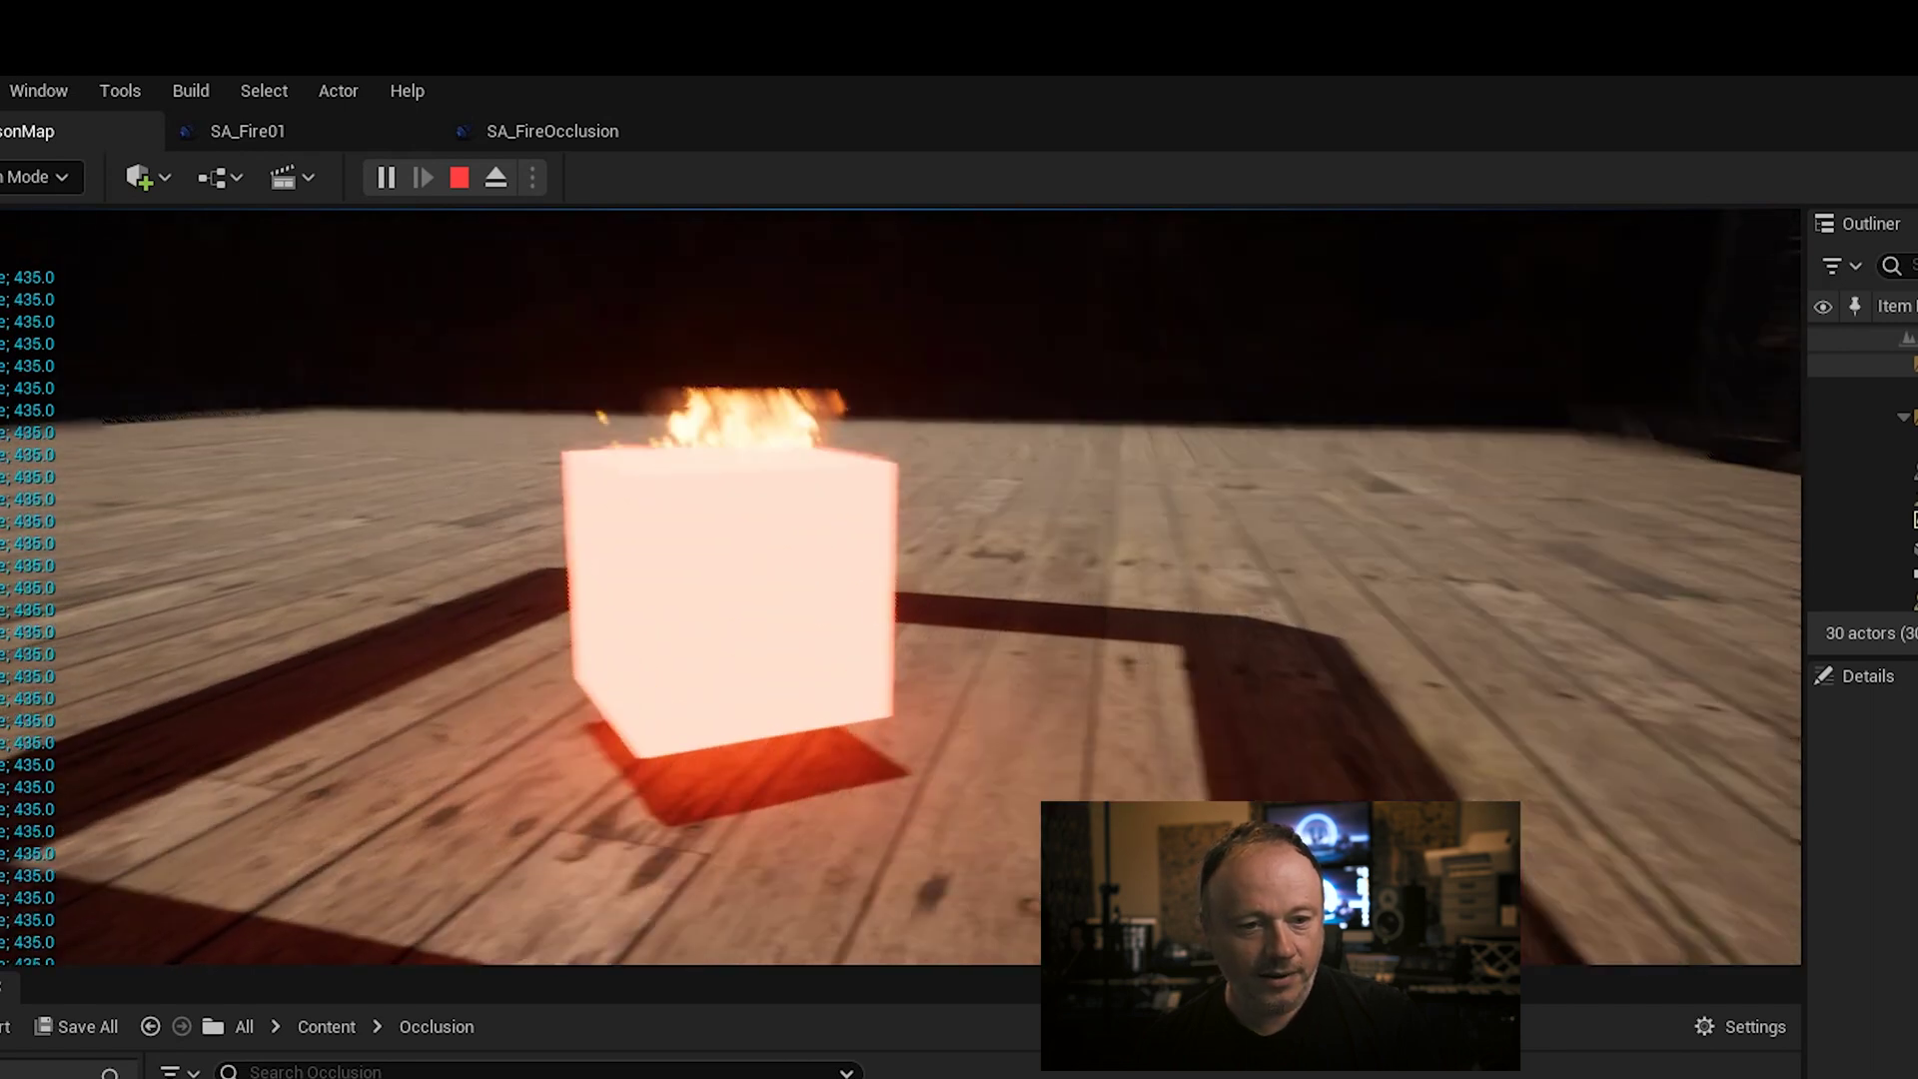
key(Escape)
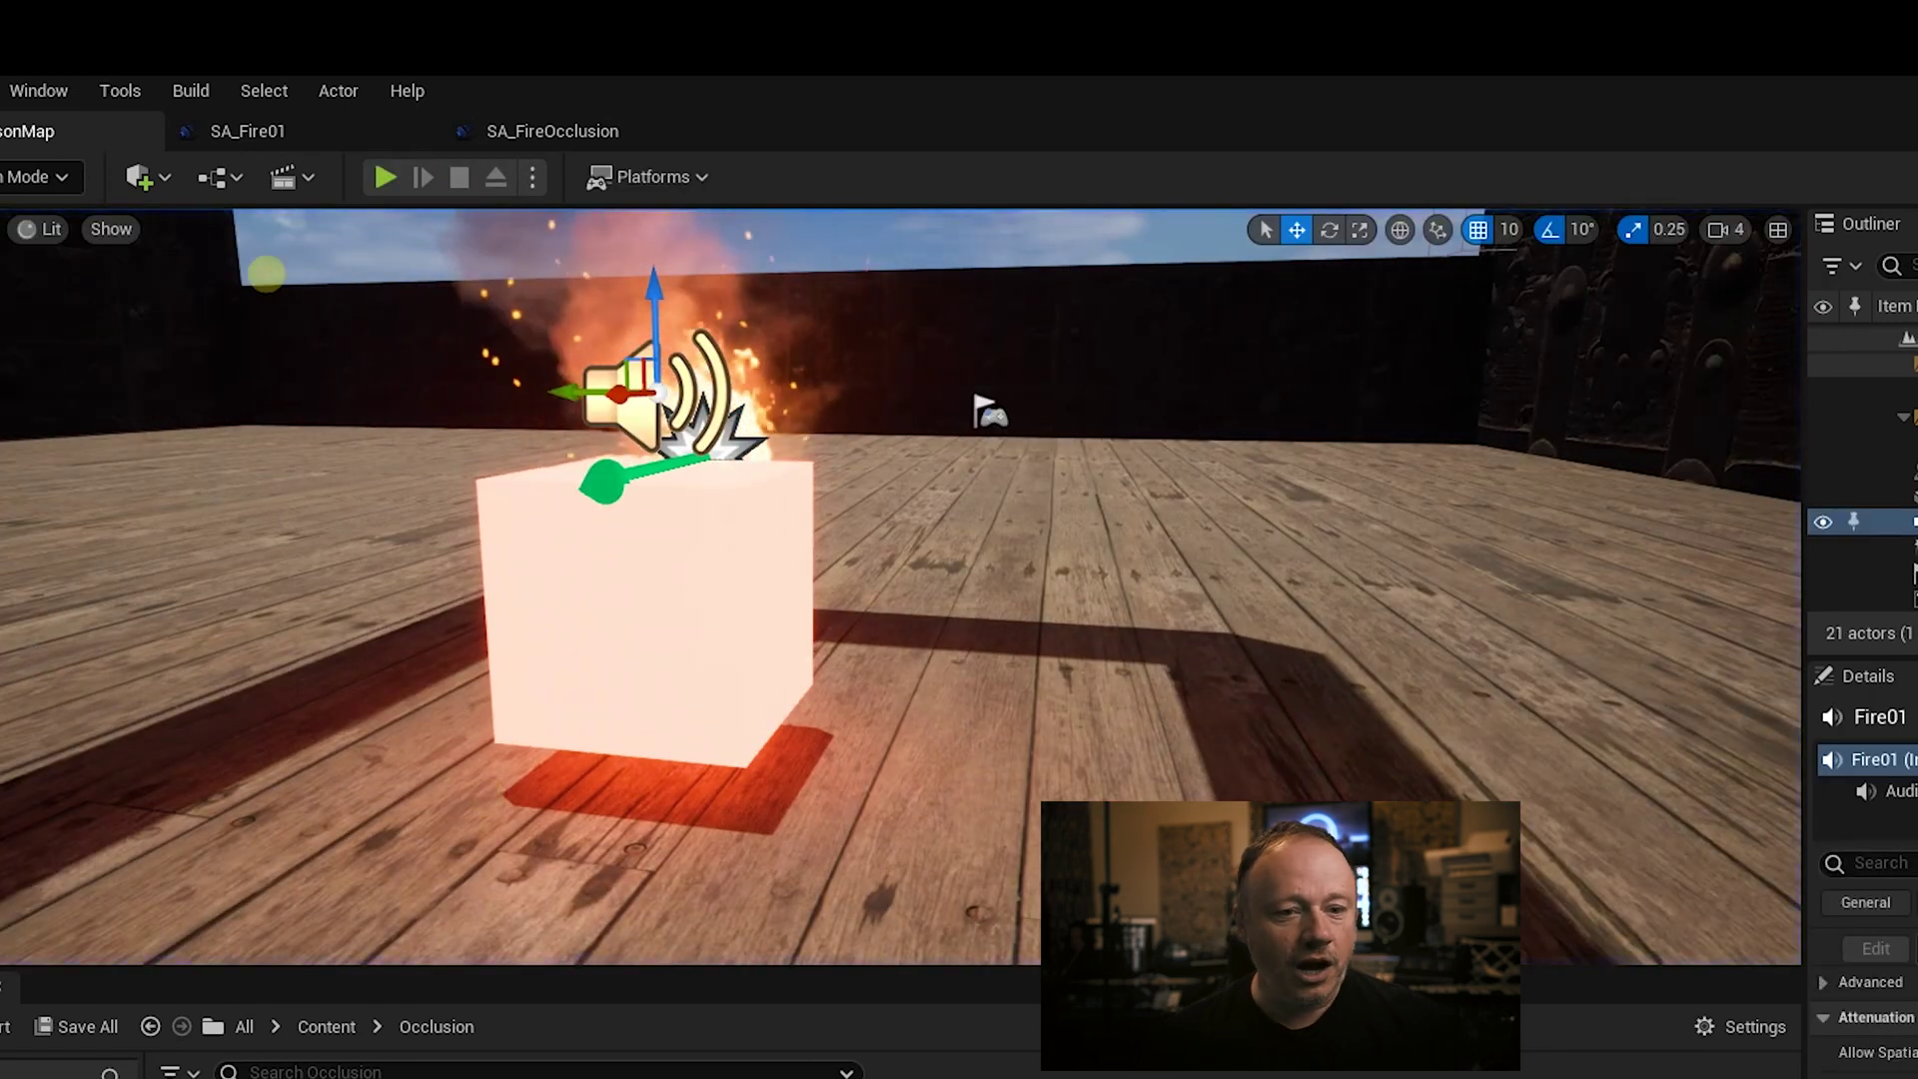
Try an occlusion low pass filter frequency of 200 in SA_FireOcclusion and play the level with the box lowered over the fire
click(551, 128)
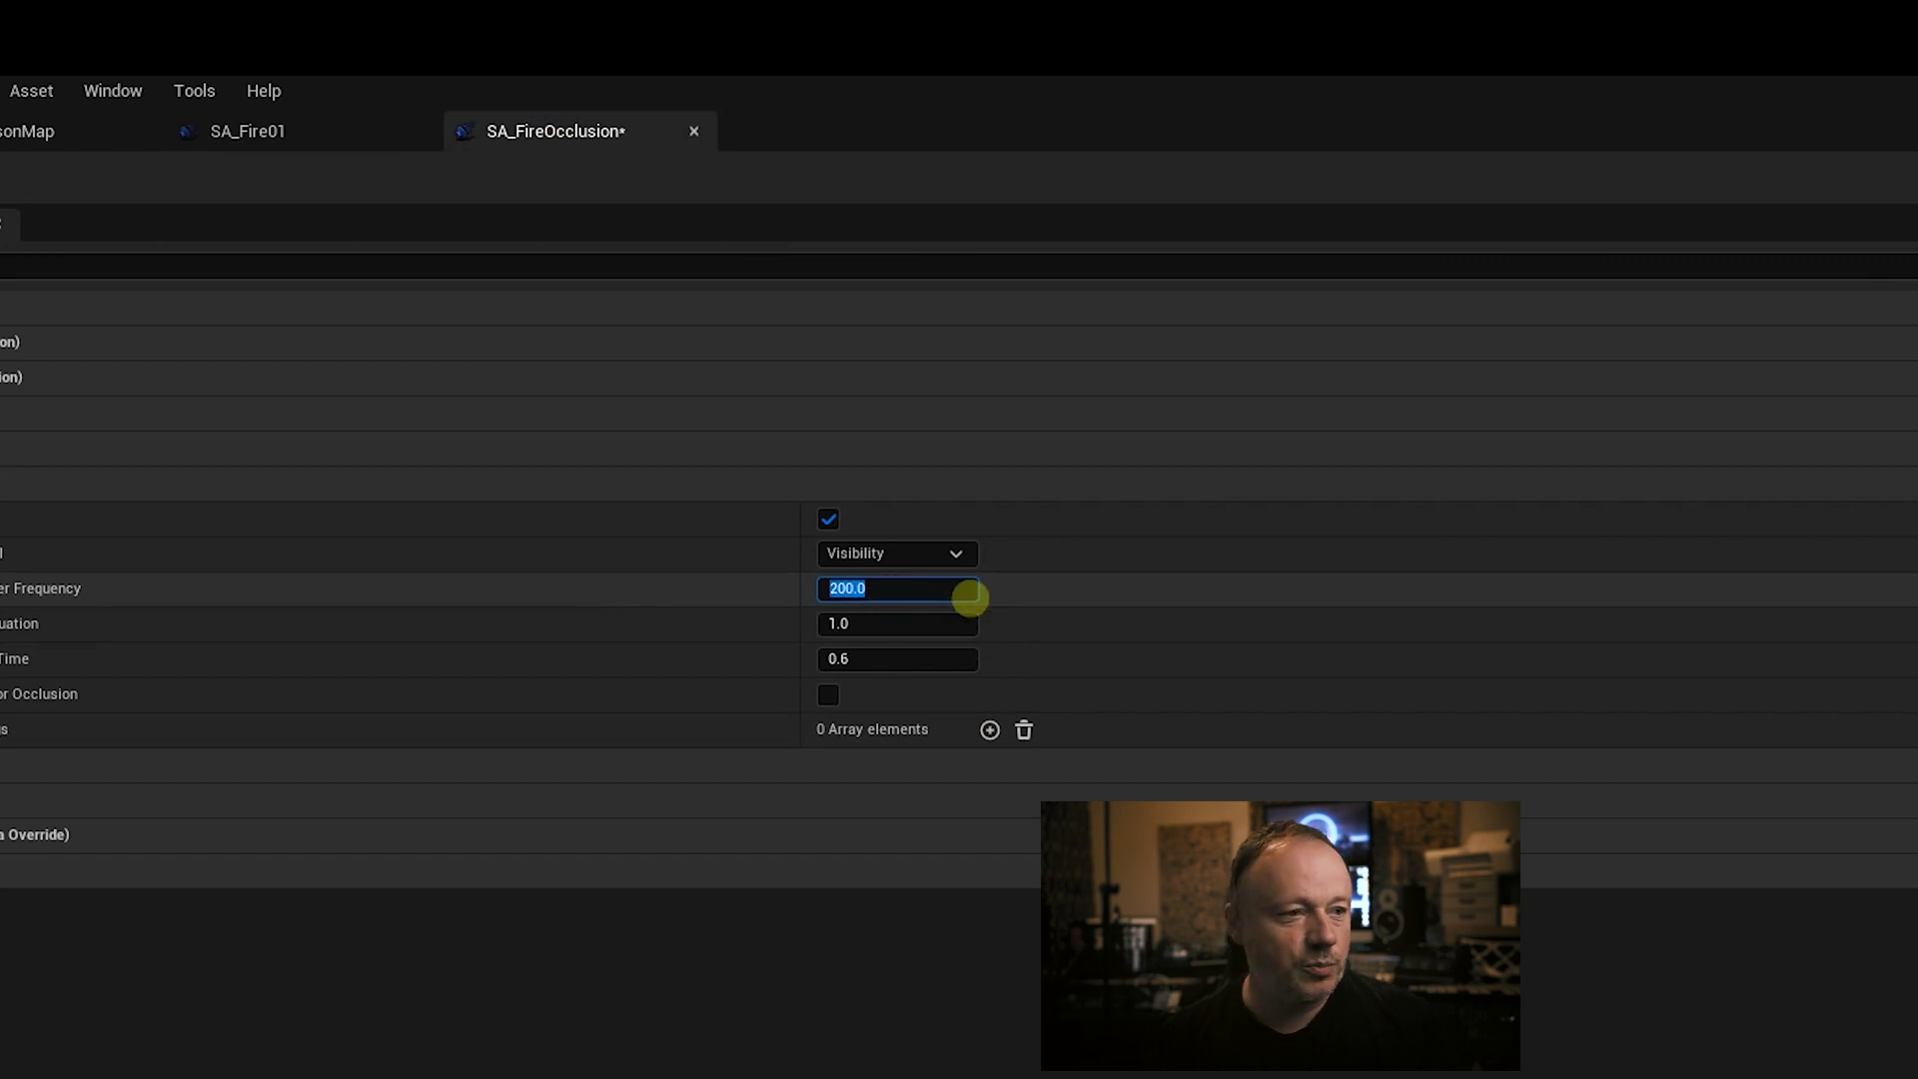
click(12, 152)
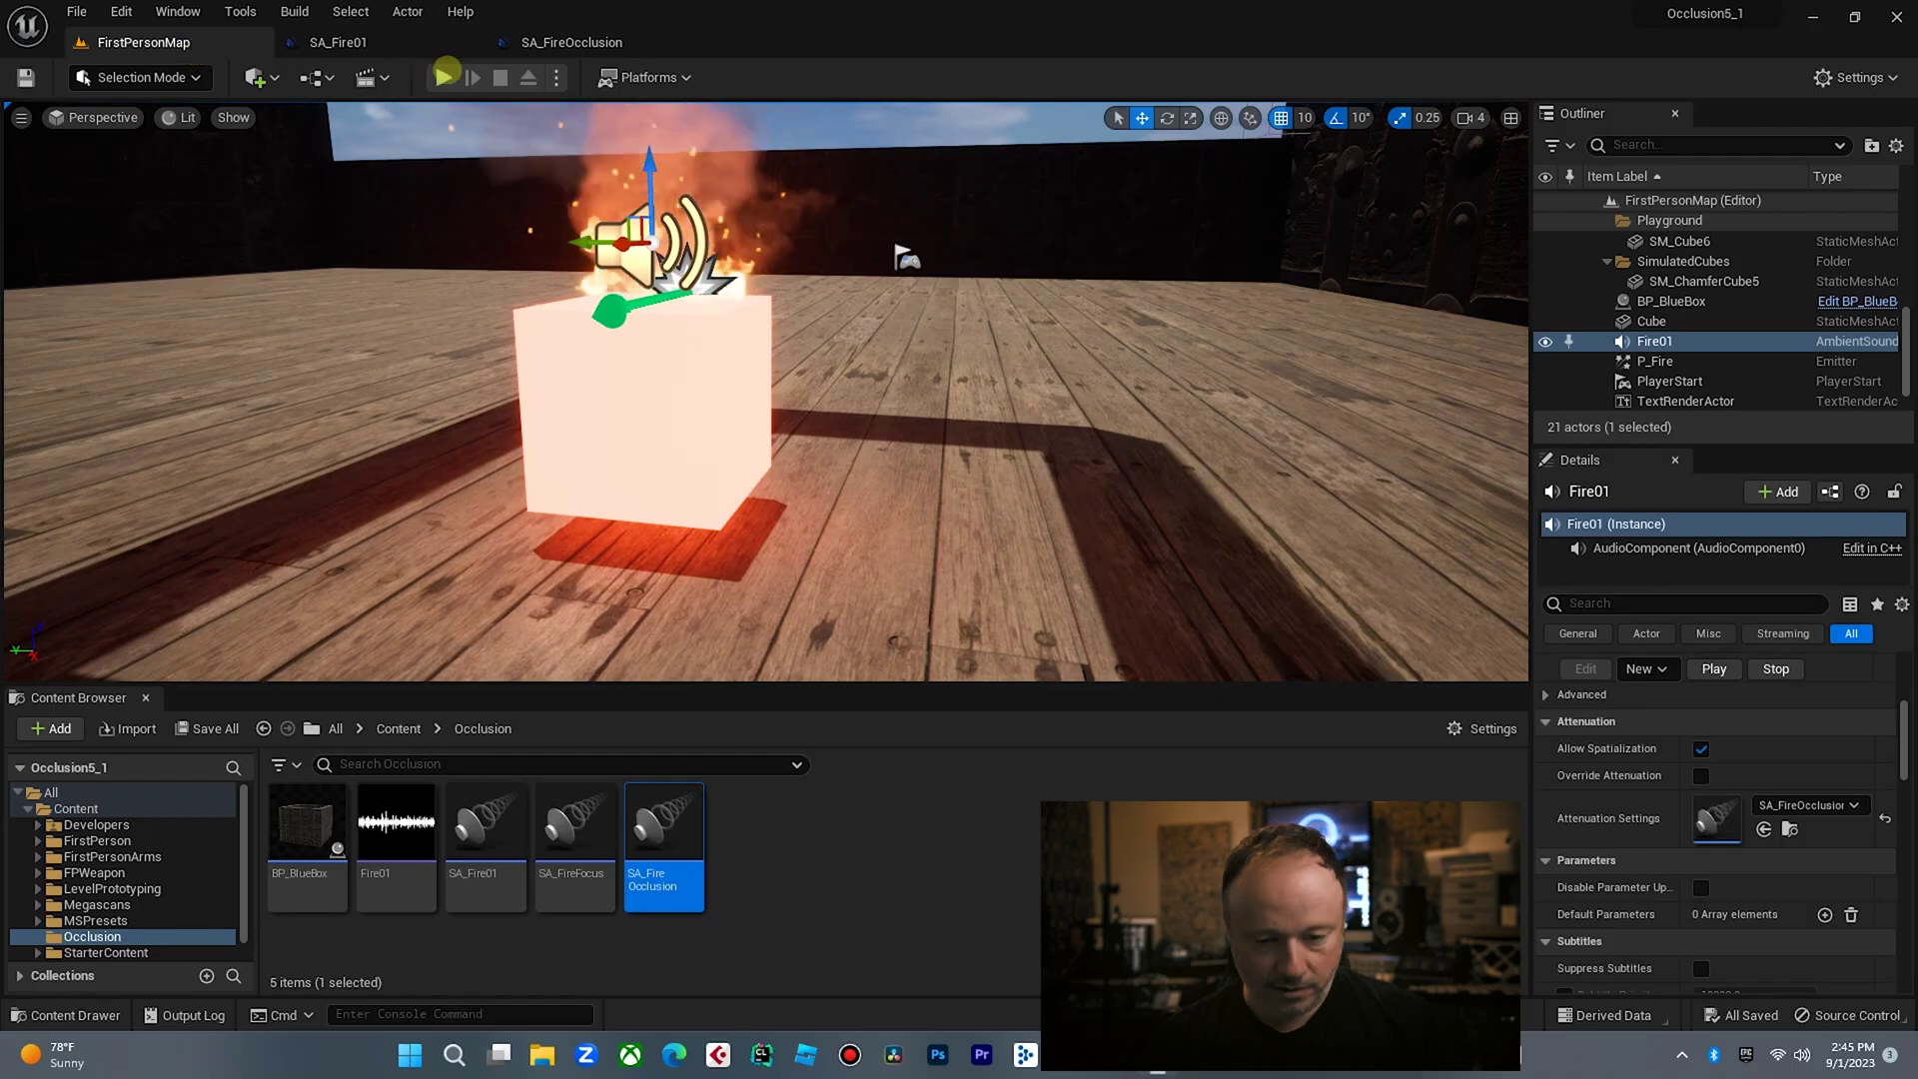
click(441, 77)
key(Up)
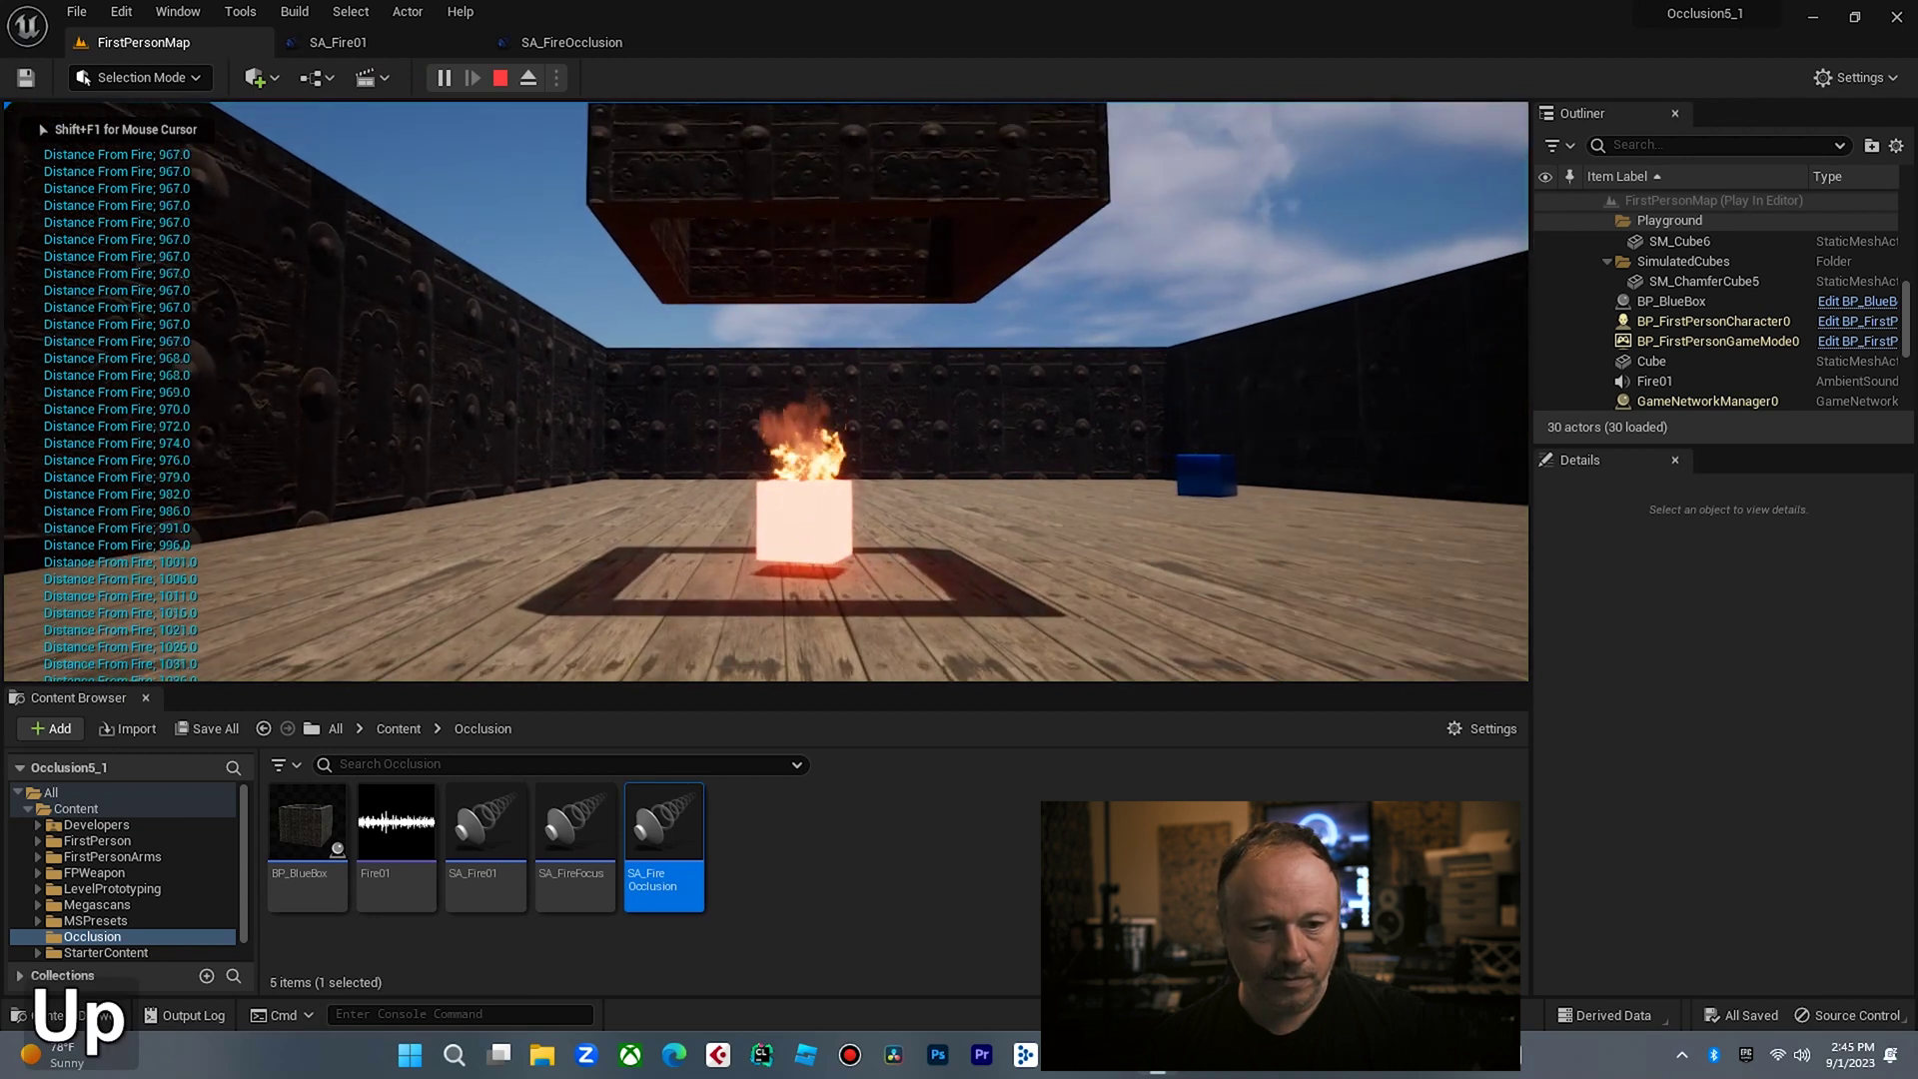
key(p)
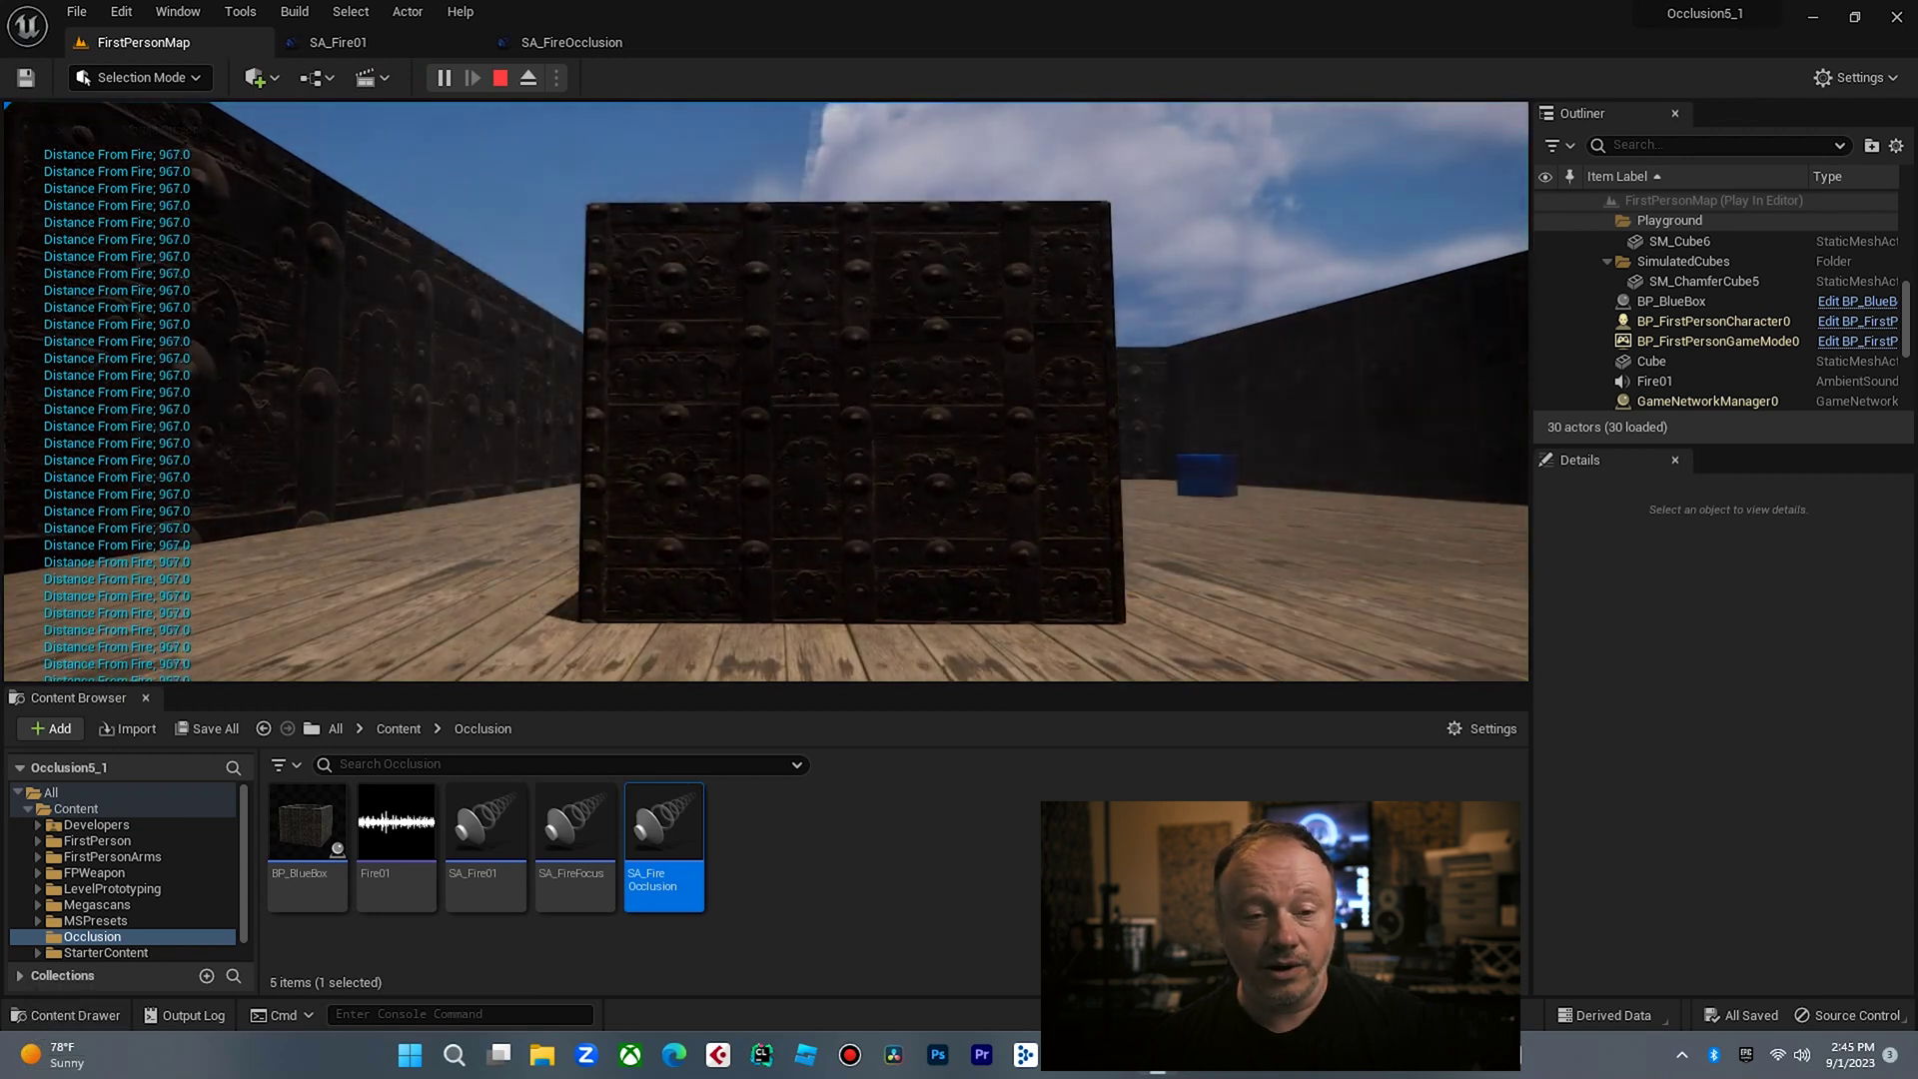
key(Escape)
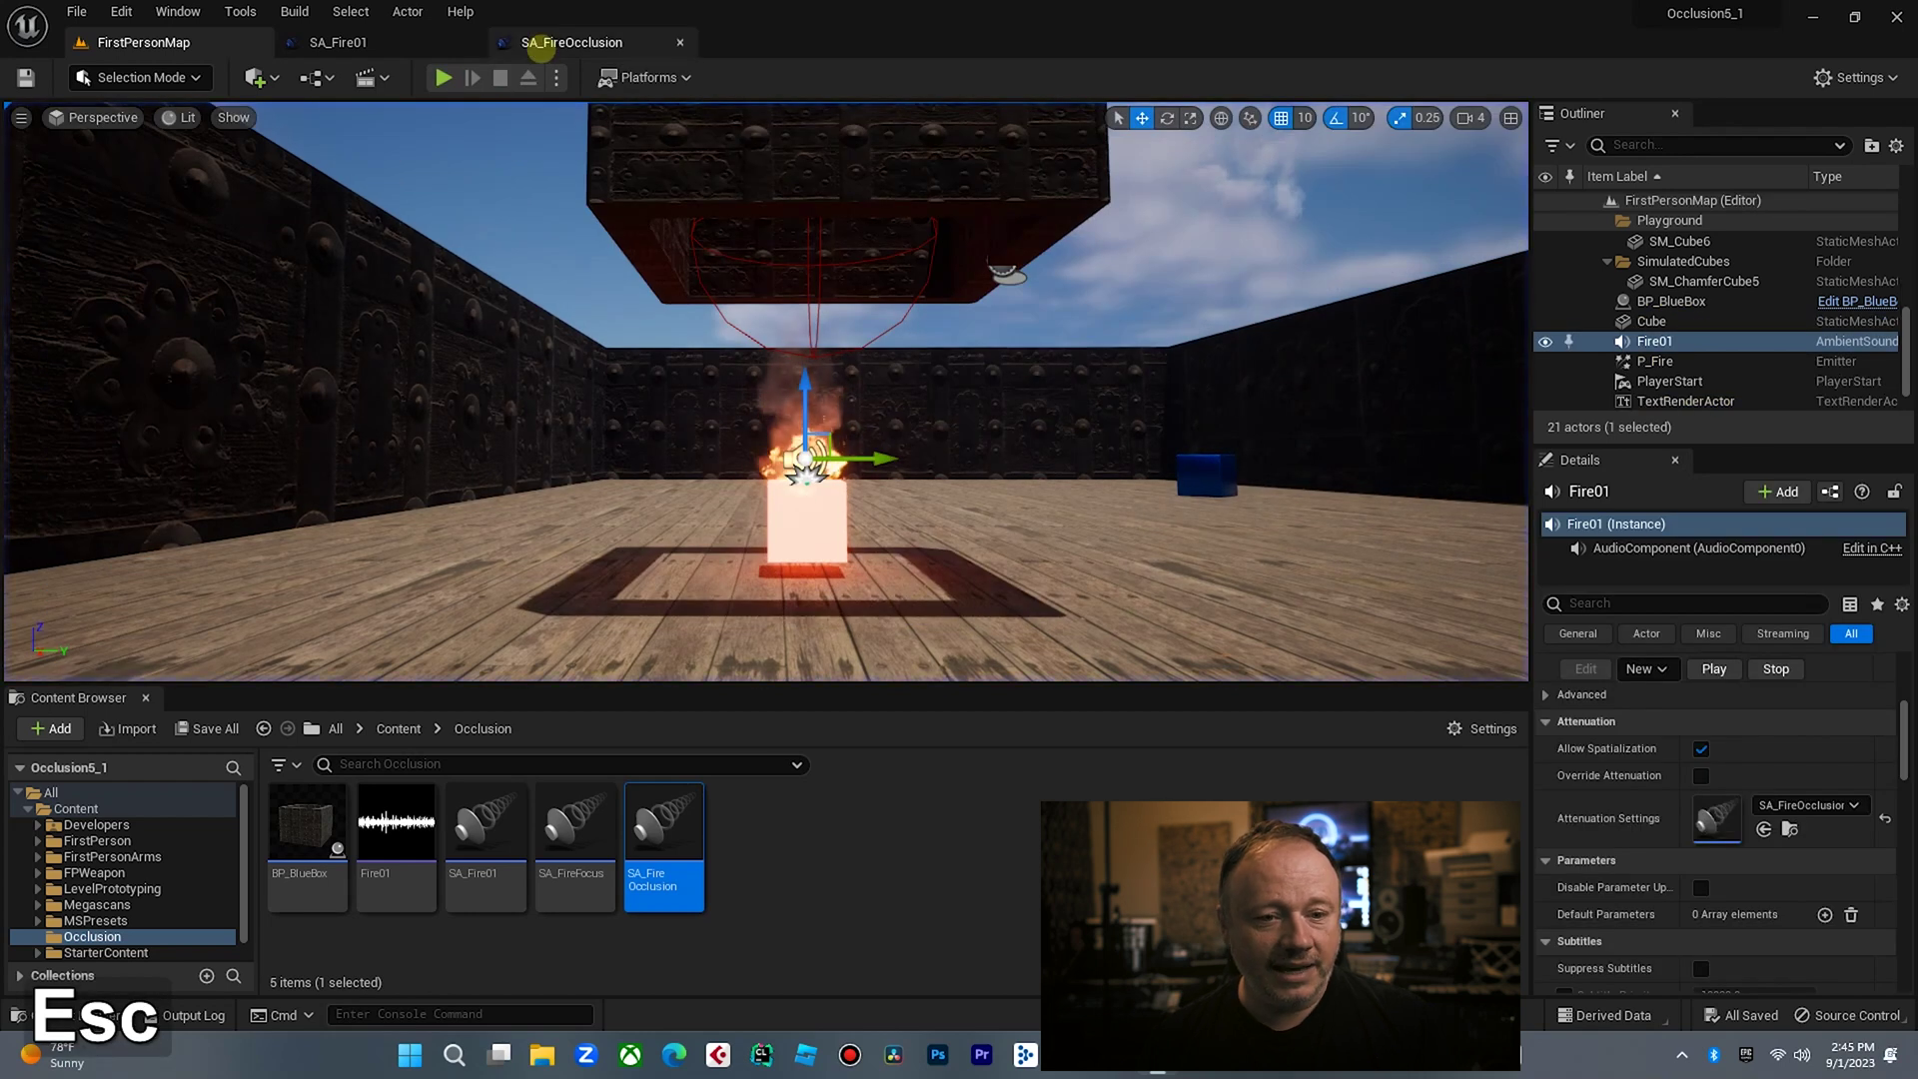
Set the occlusion low pass filter frequency of SA_FireOcclusion to 750
click(572, 41)
text(7)
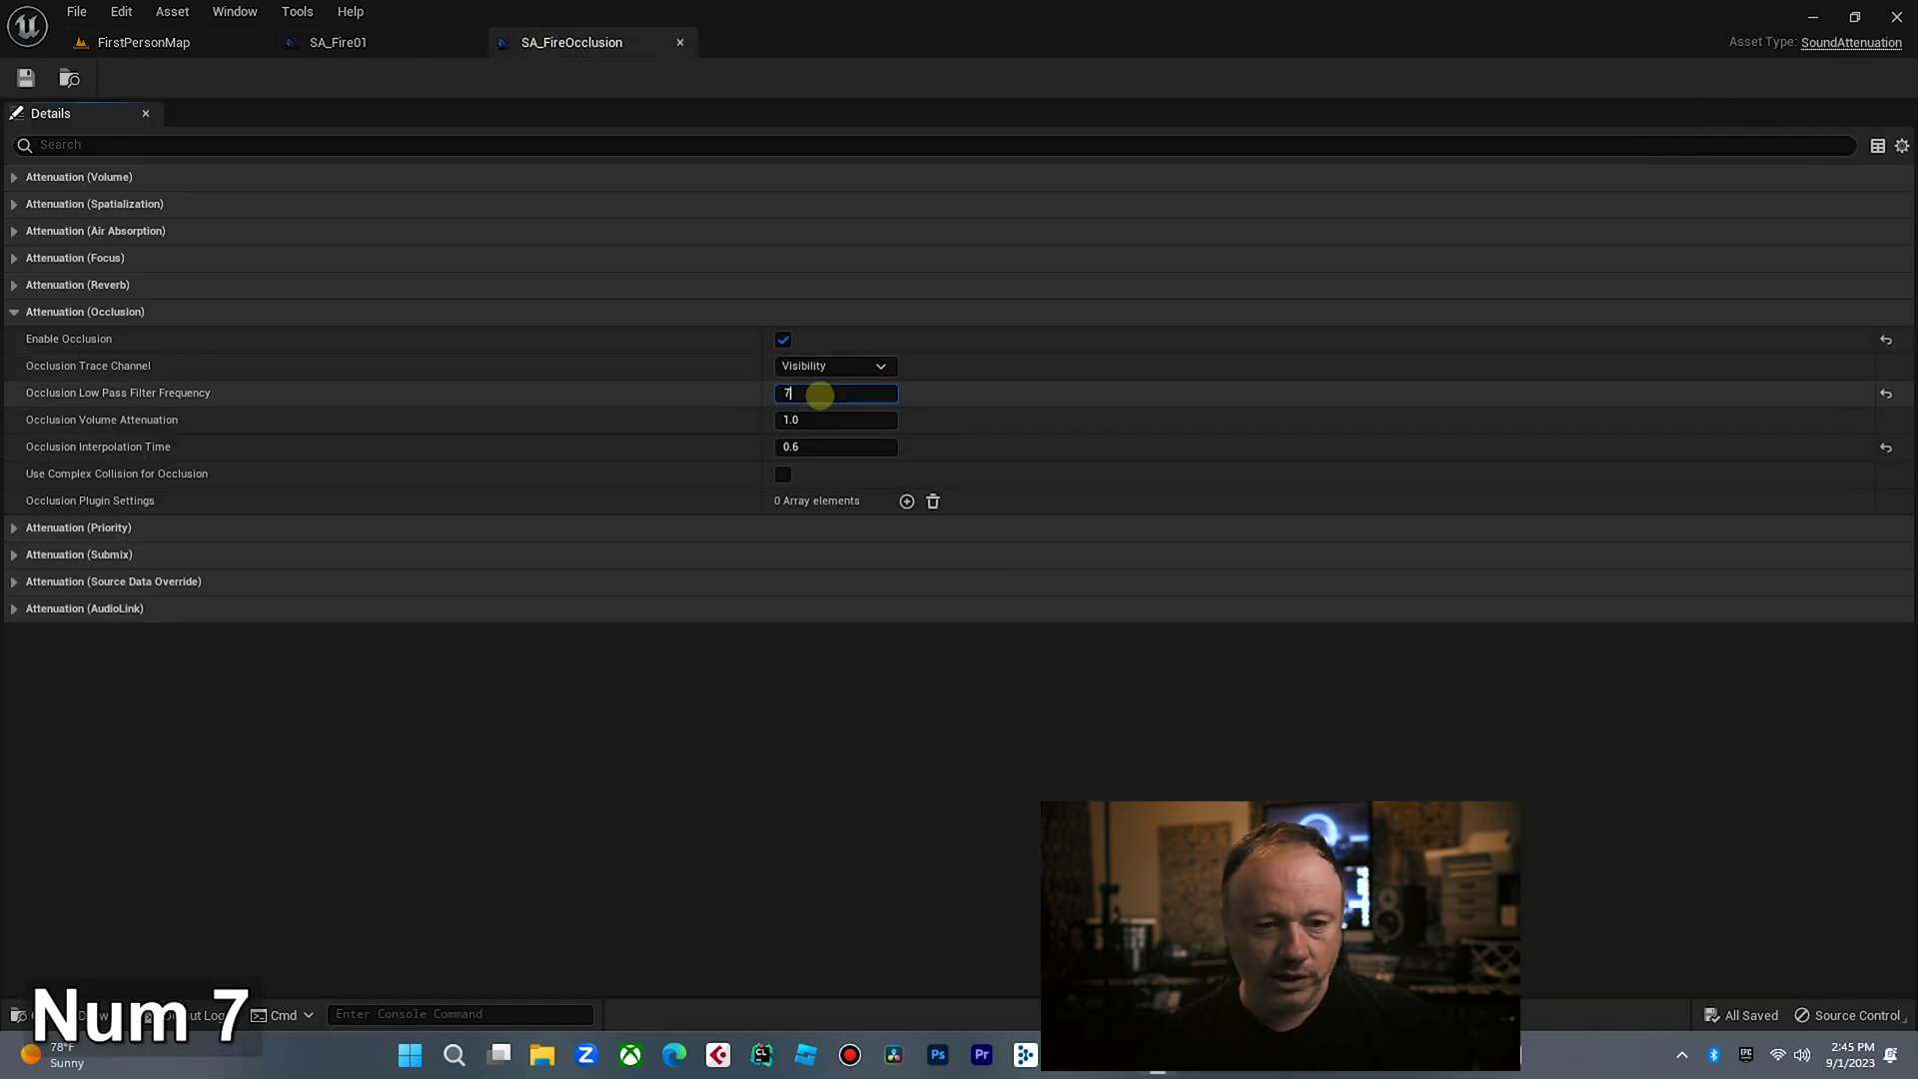
text(50)
key(Return)
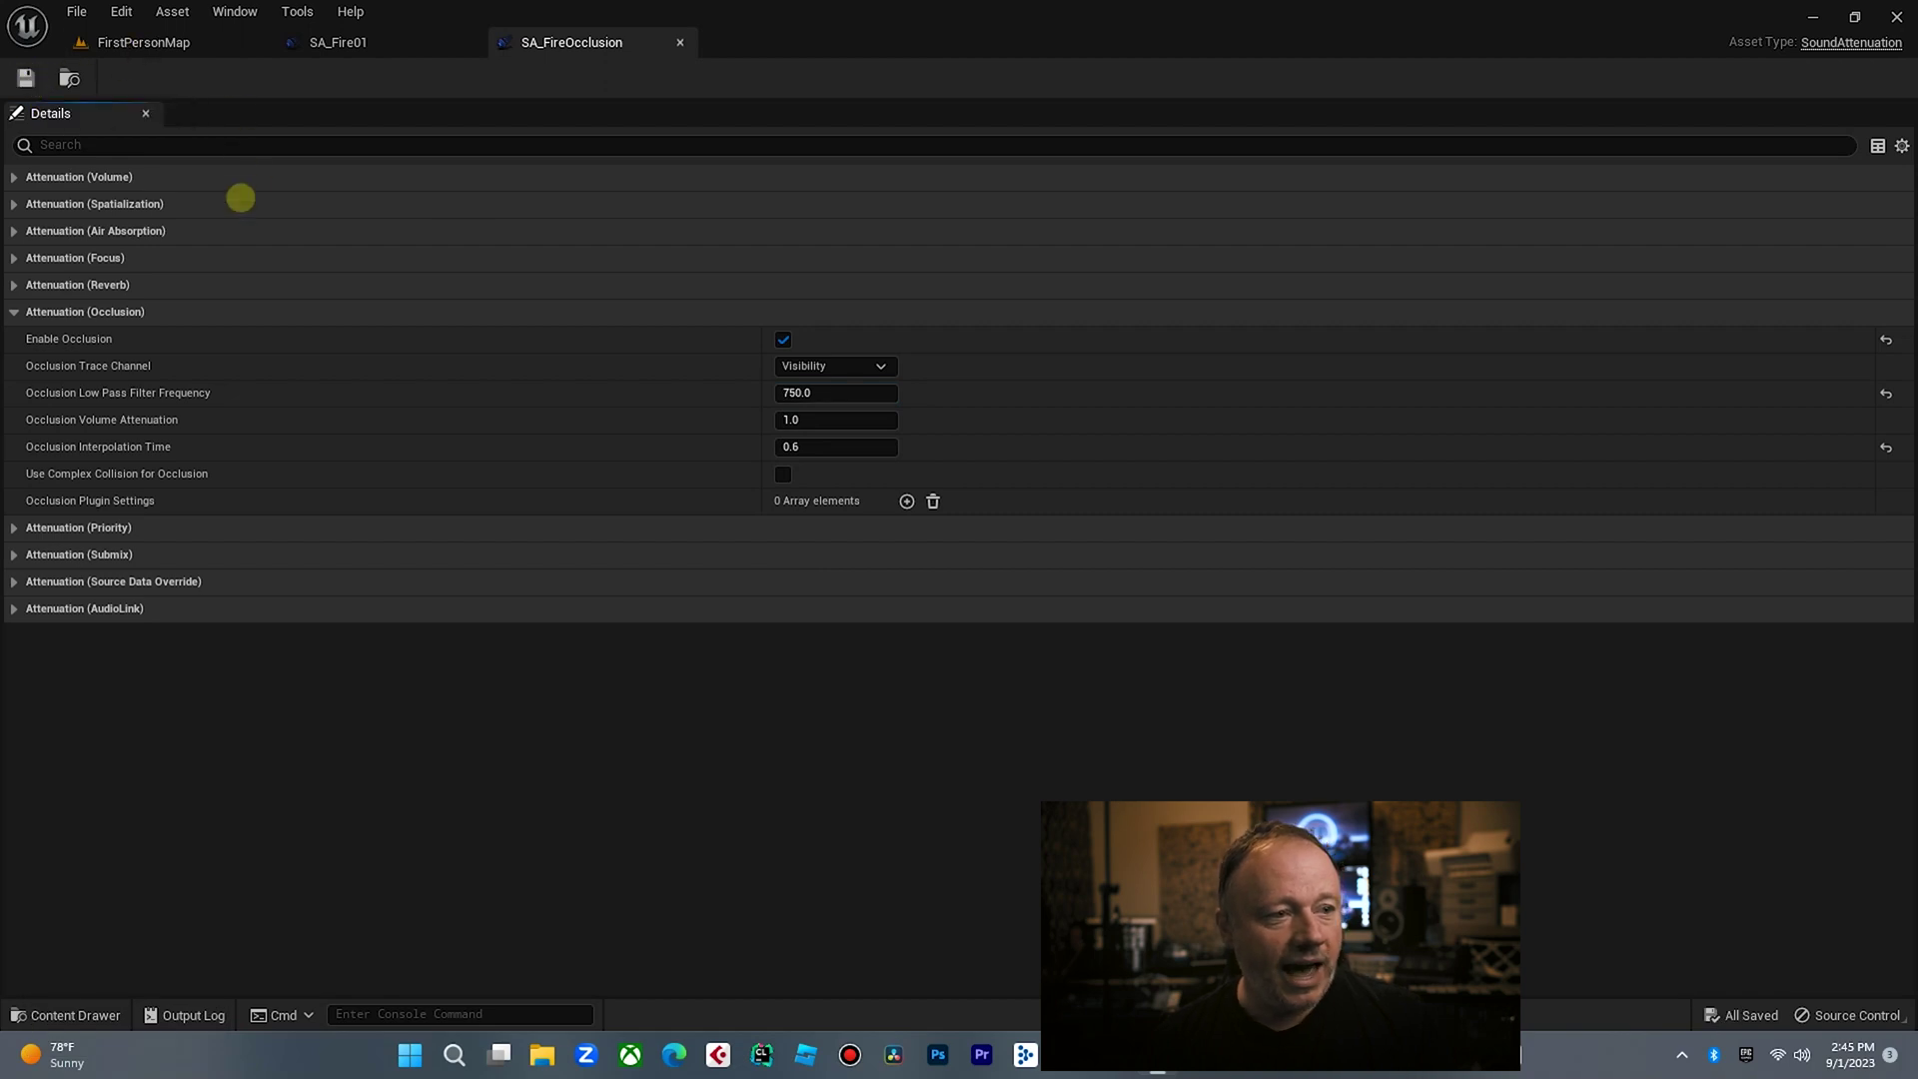
Enable volume attenuation in SA_FireOcclusion and check its spatialization settings
click(14, 177)
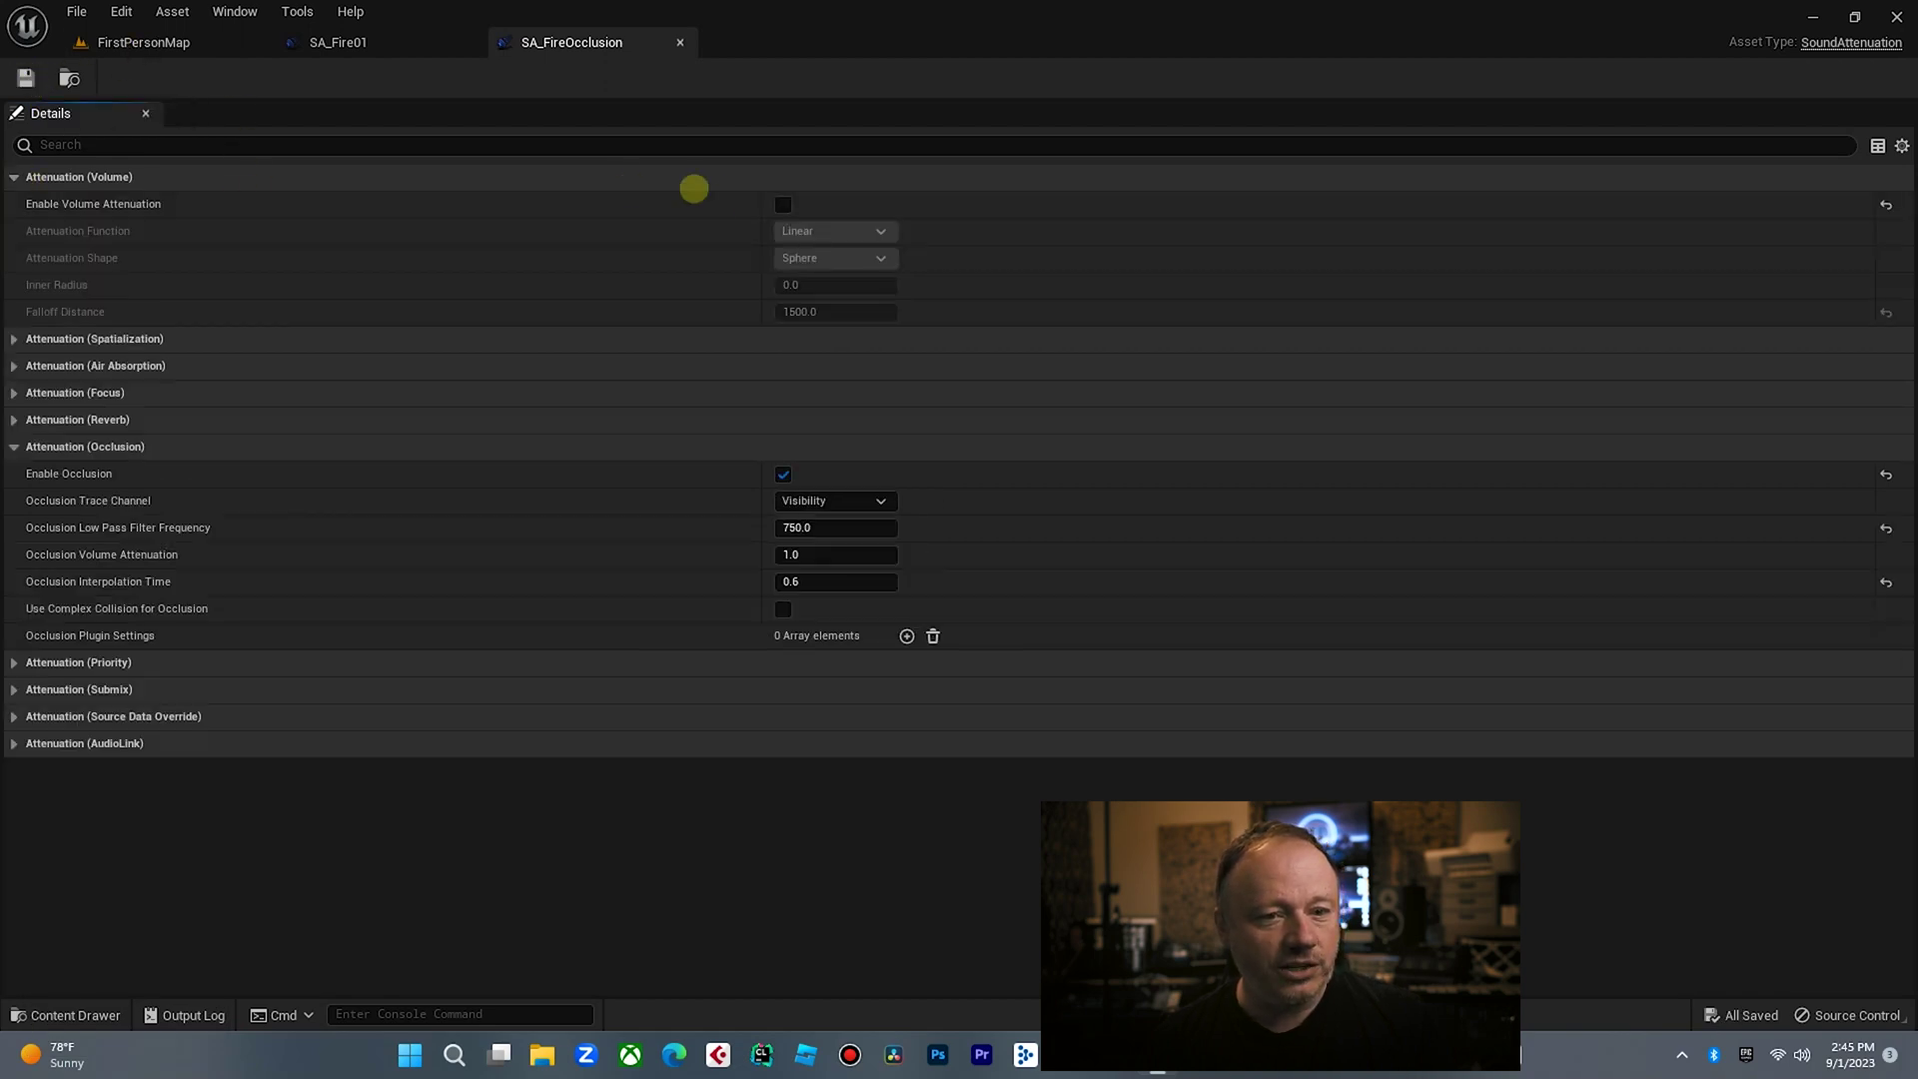
click(783, 204)
click(14, 338)
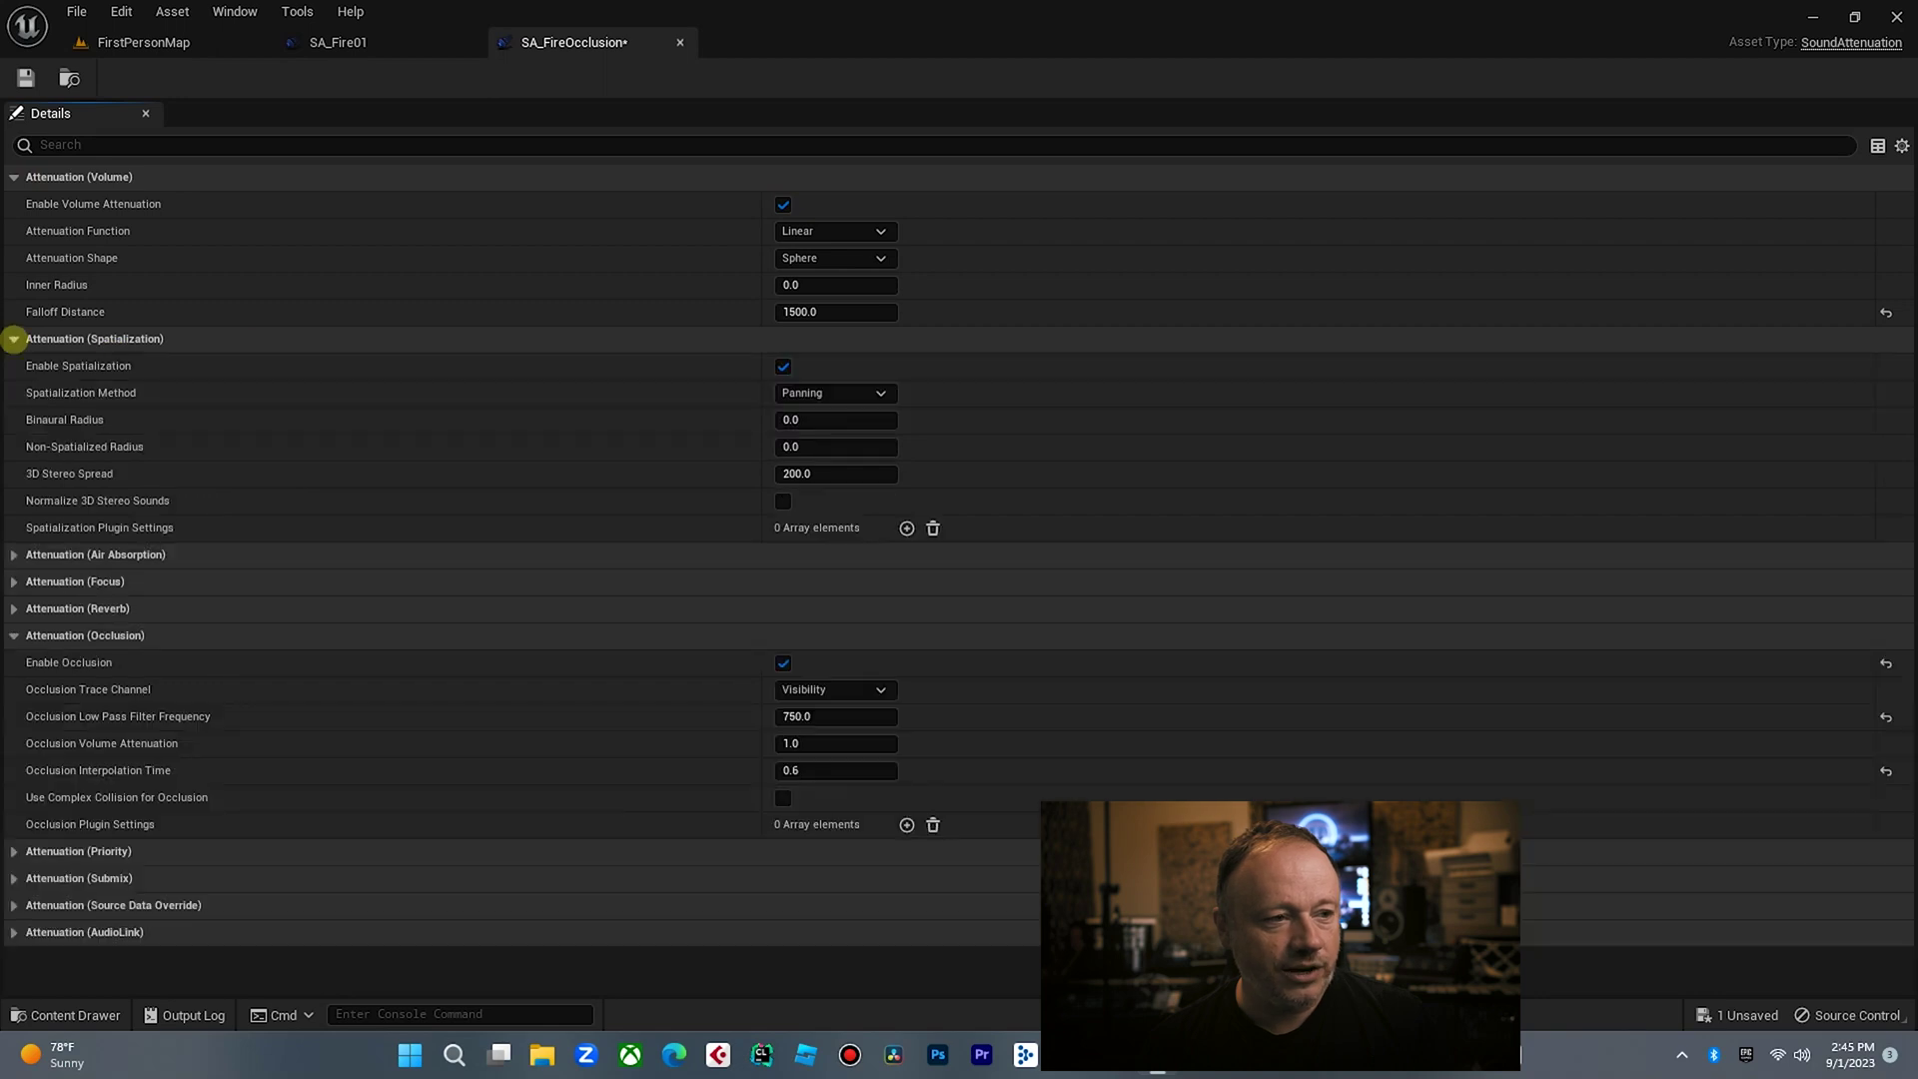
click(14, 339)
click(14, 177)
Play FirstPersonMap and walk up to the fire, to a distance of about 500, to hear the distance-based volume
click(149, 38)
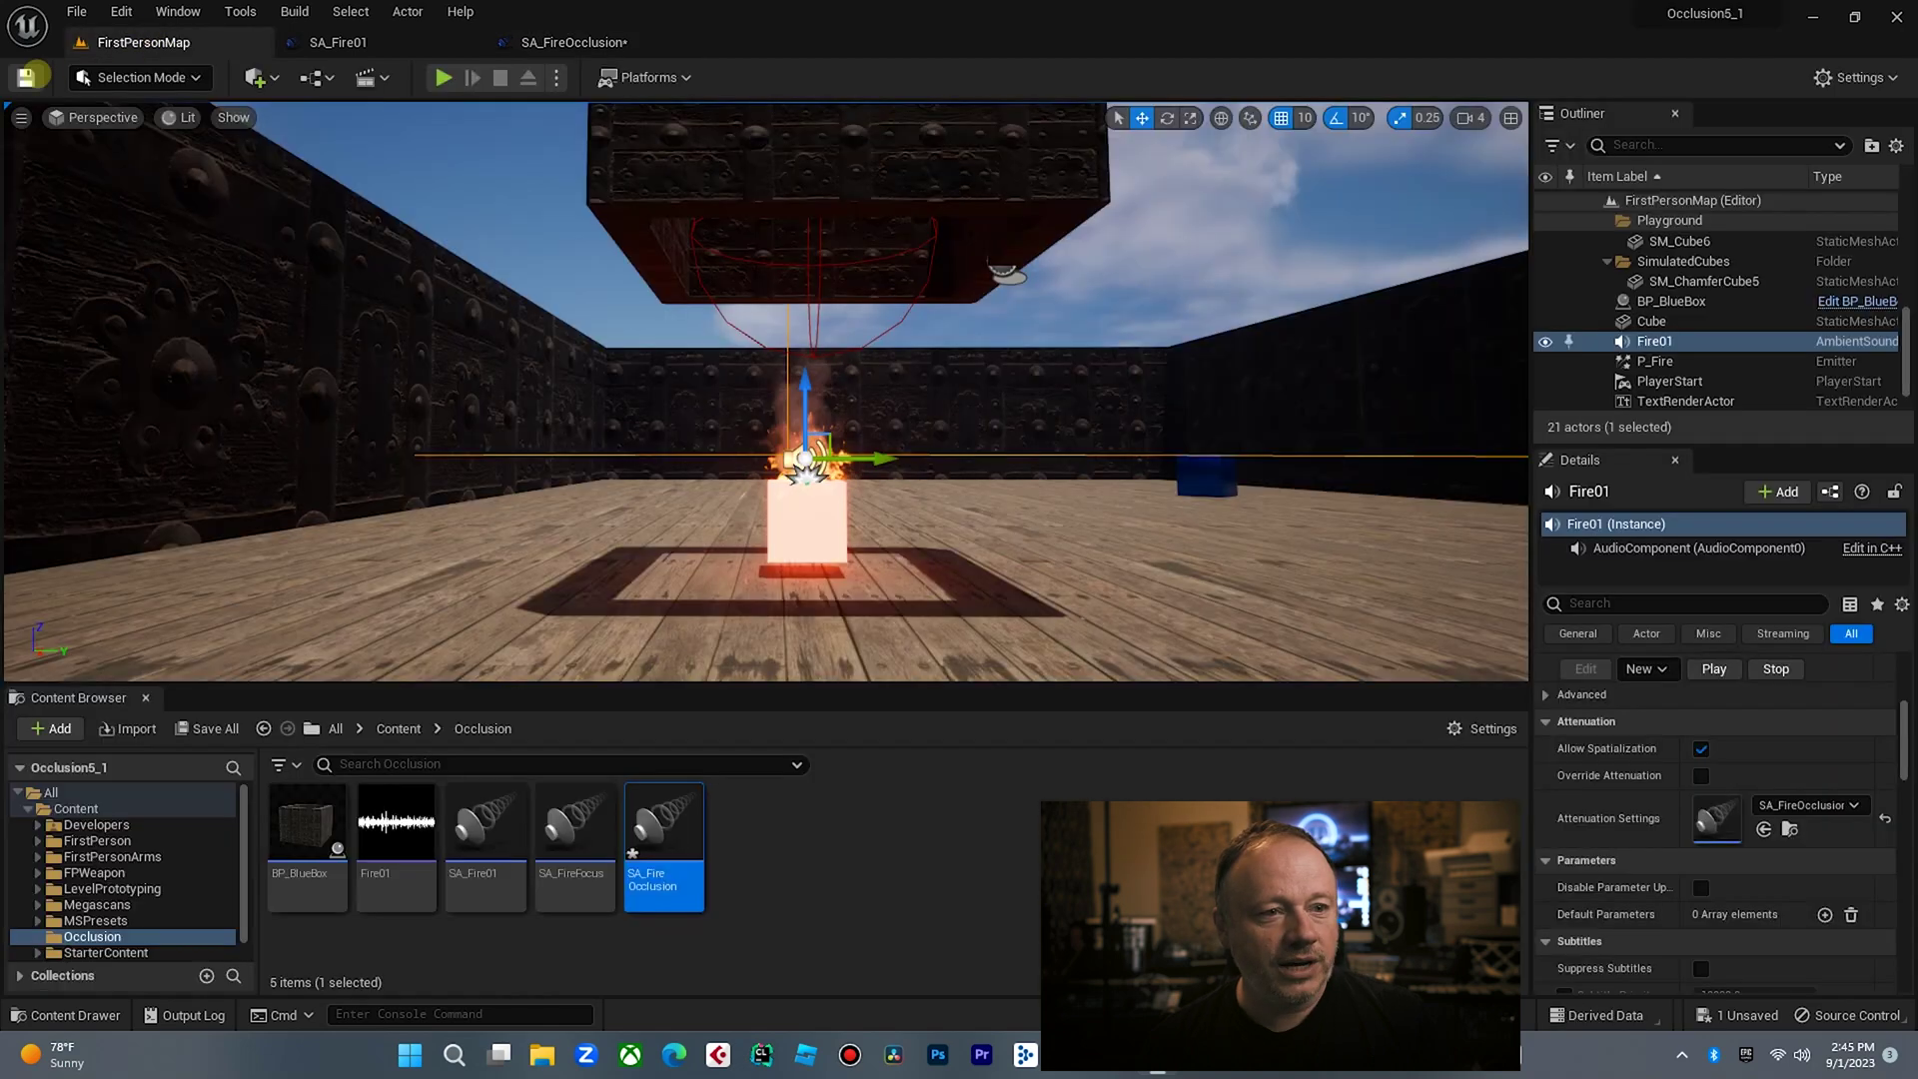
click(446, 77)
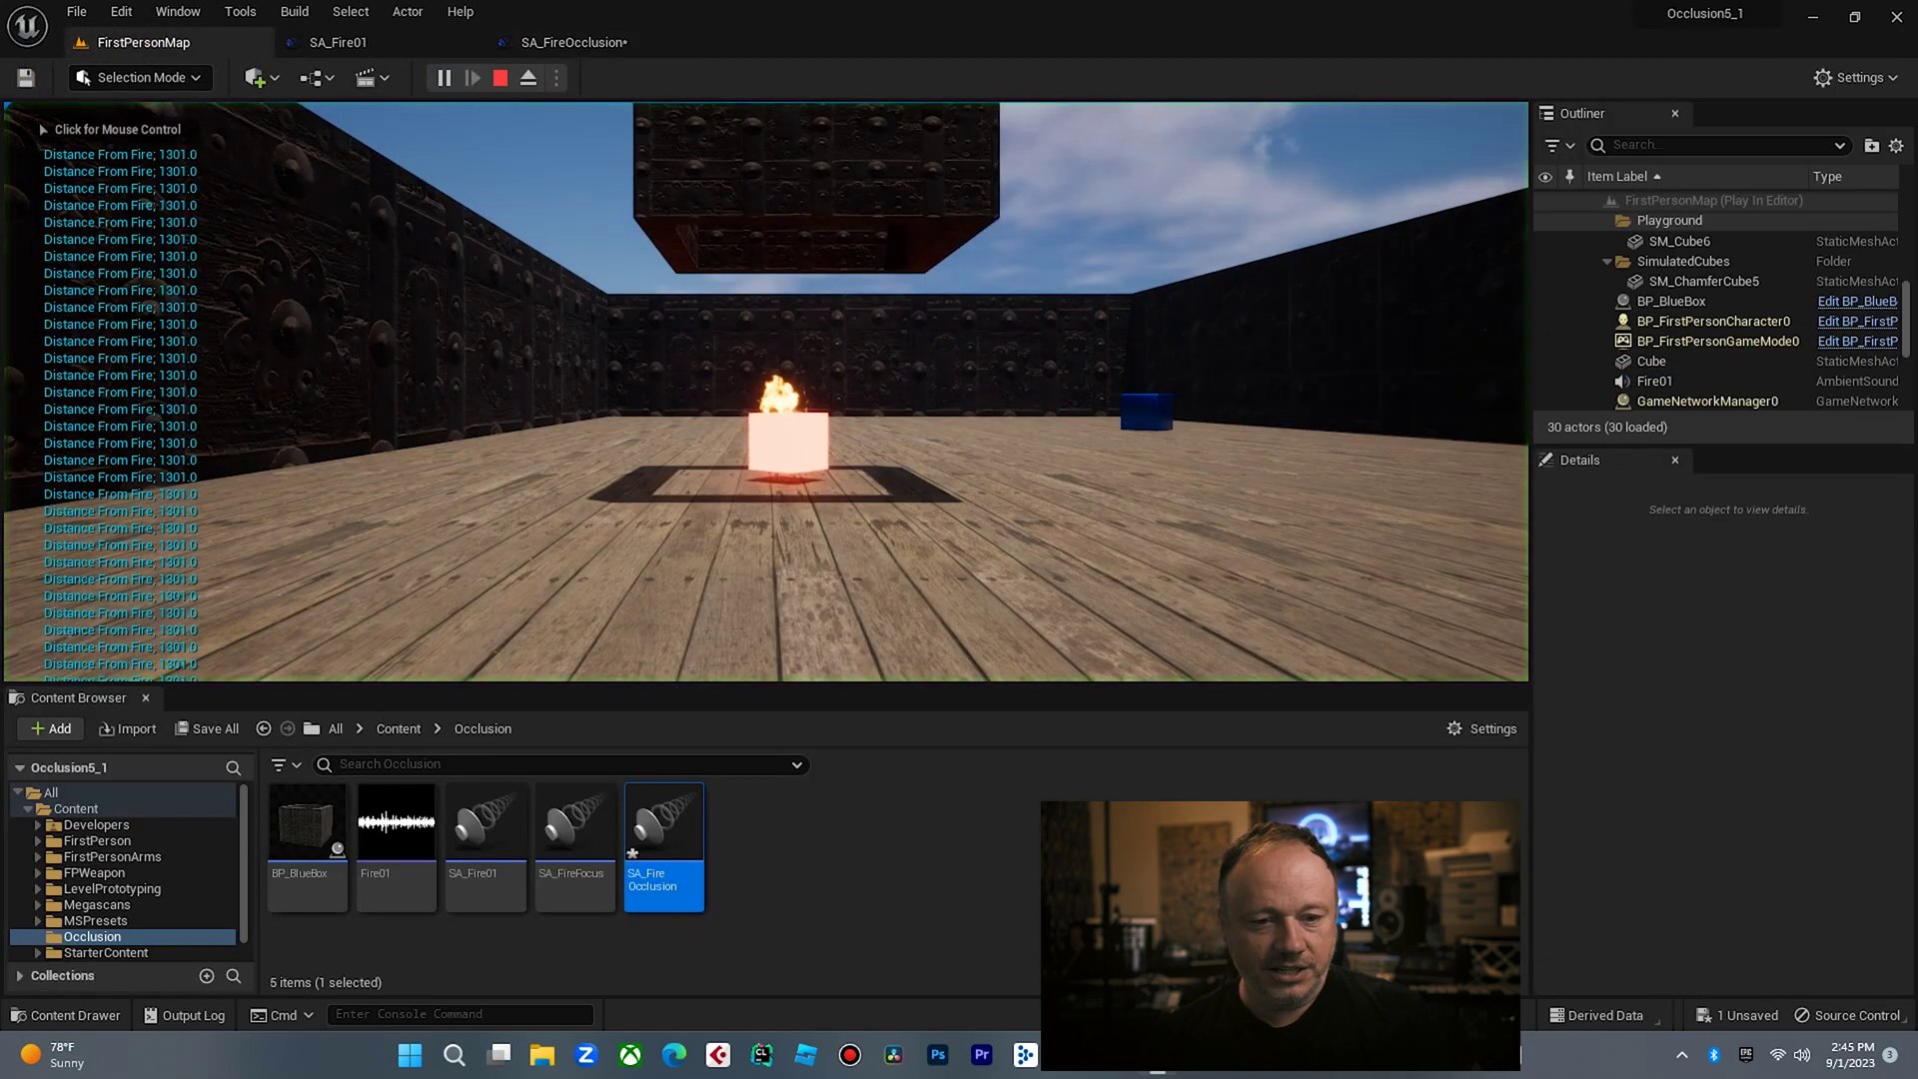
click(812, 487)
key(Up)
key(Up)
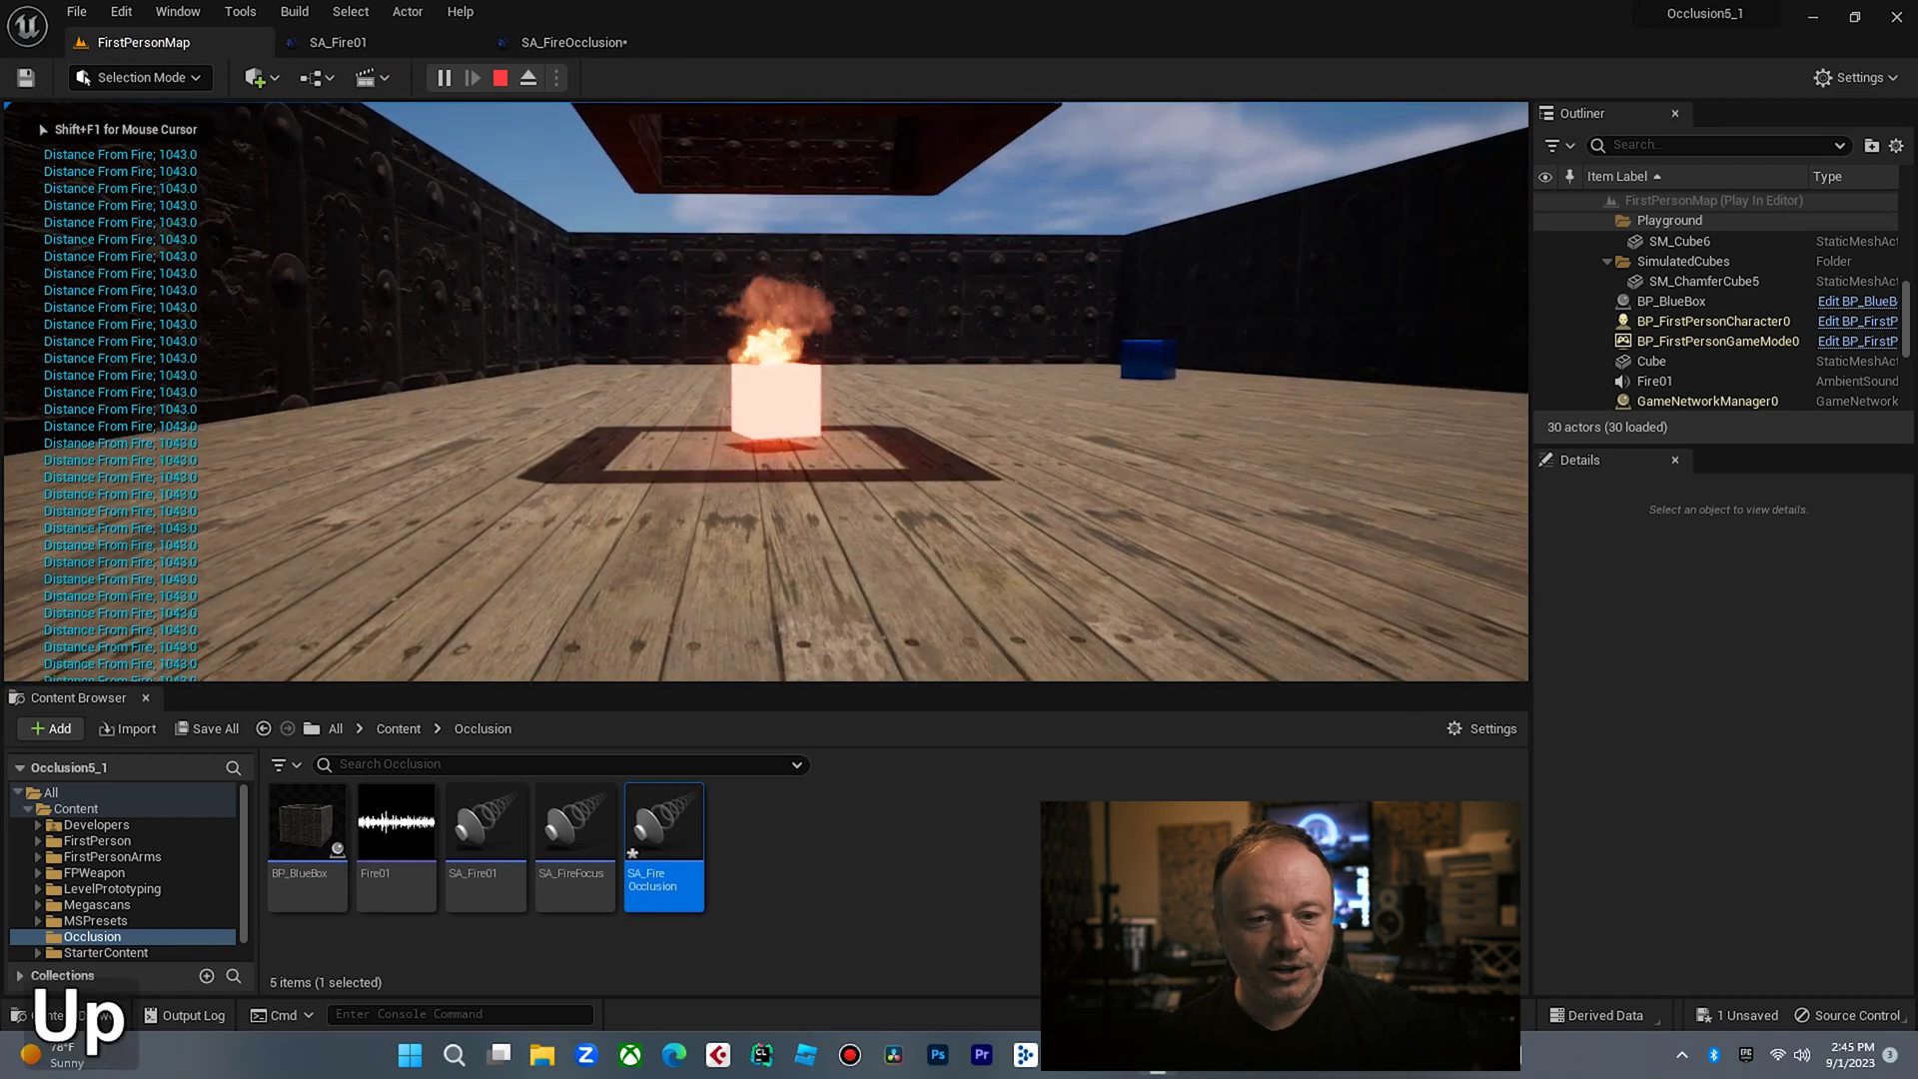
key(Up)
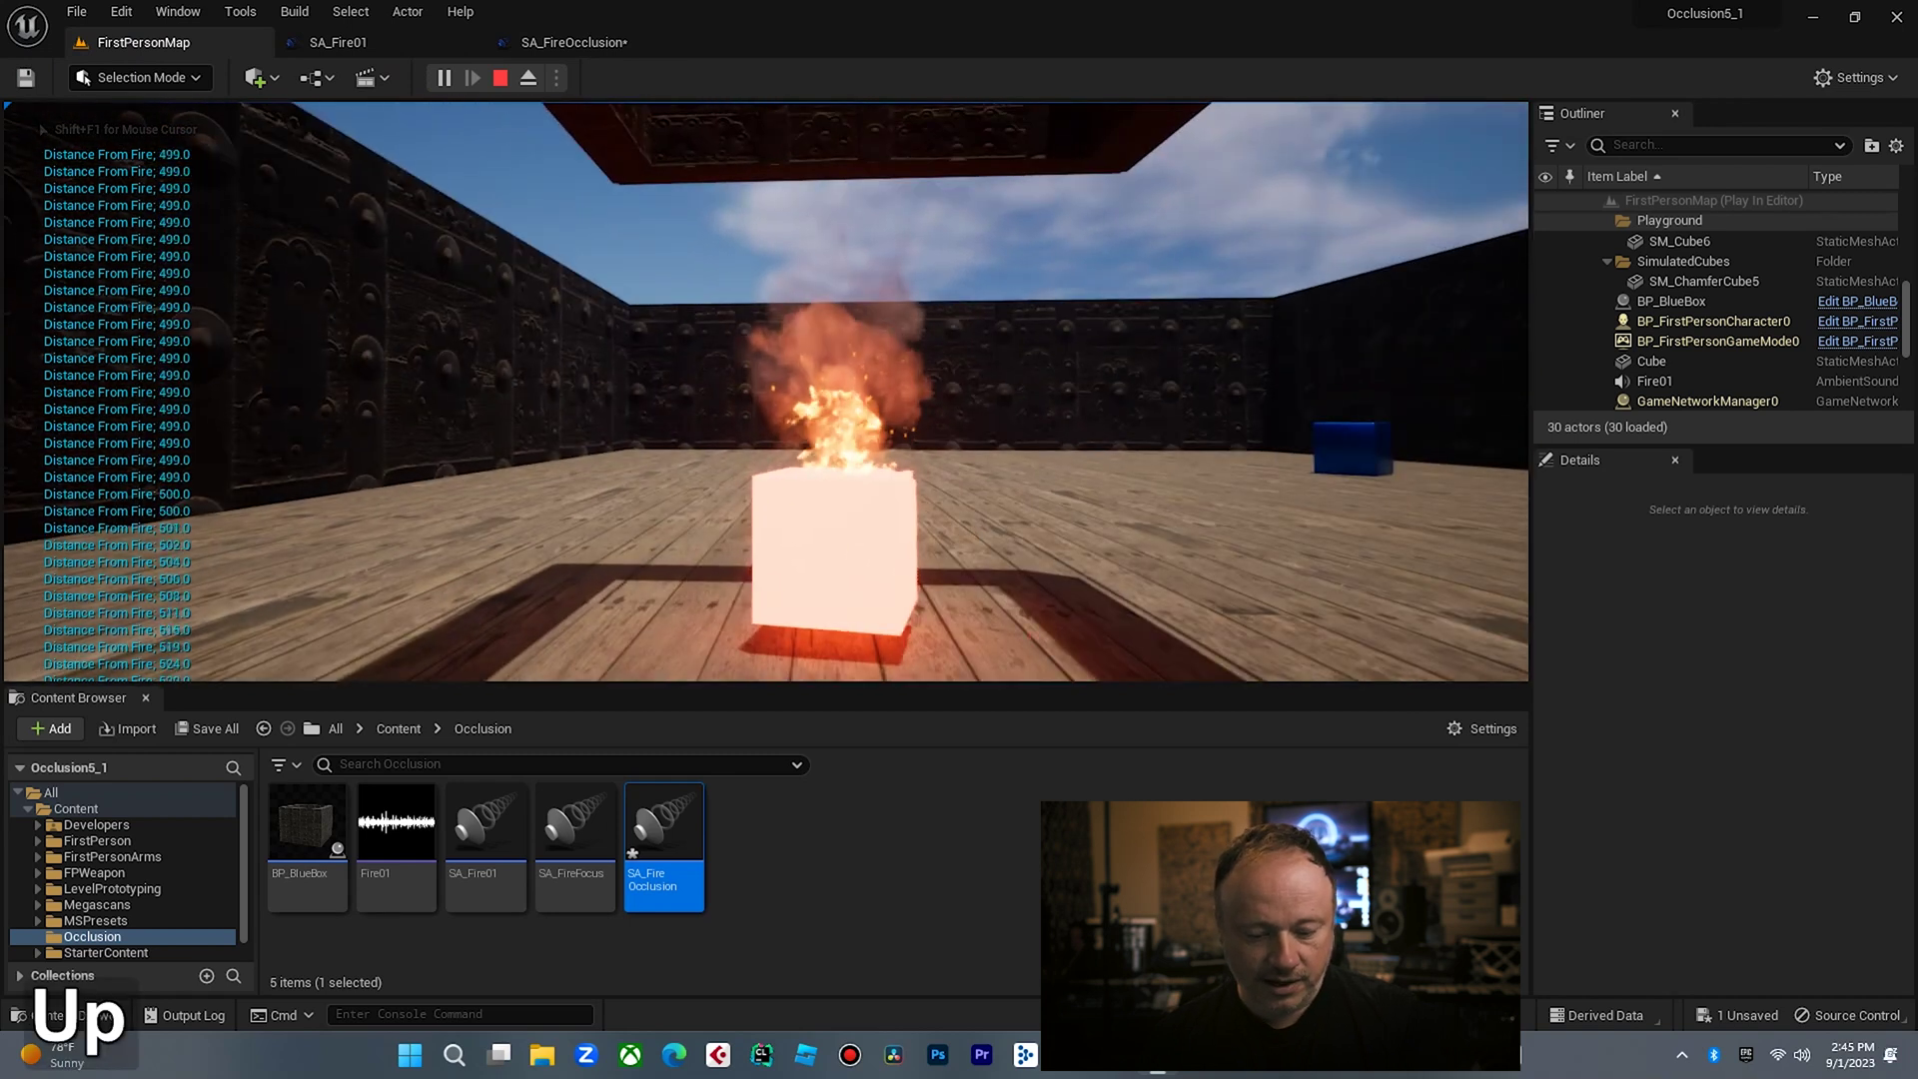
Lower the box over the fire, move closer and farther in front of it, and raise it again to compare the sound
key(p)
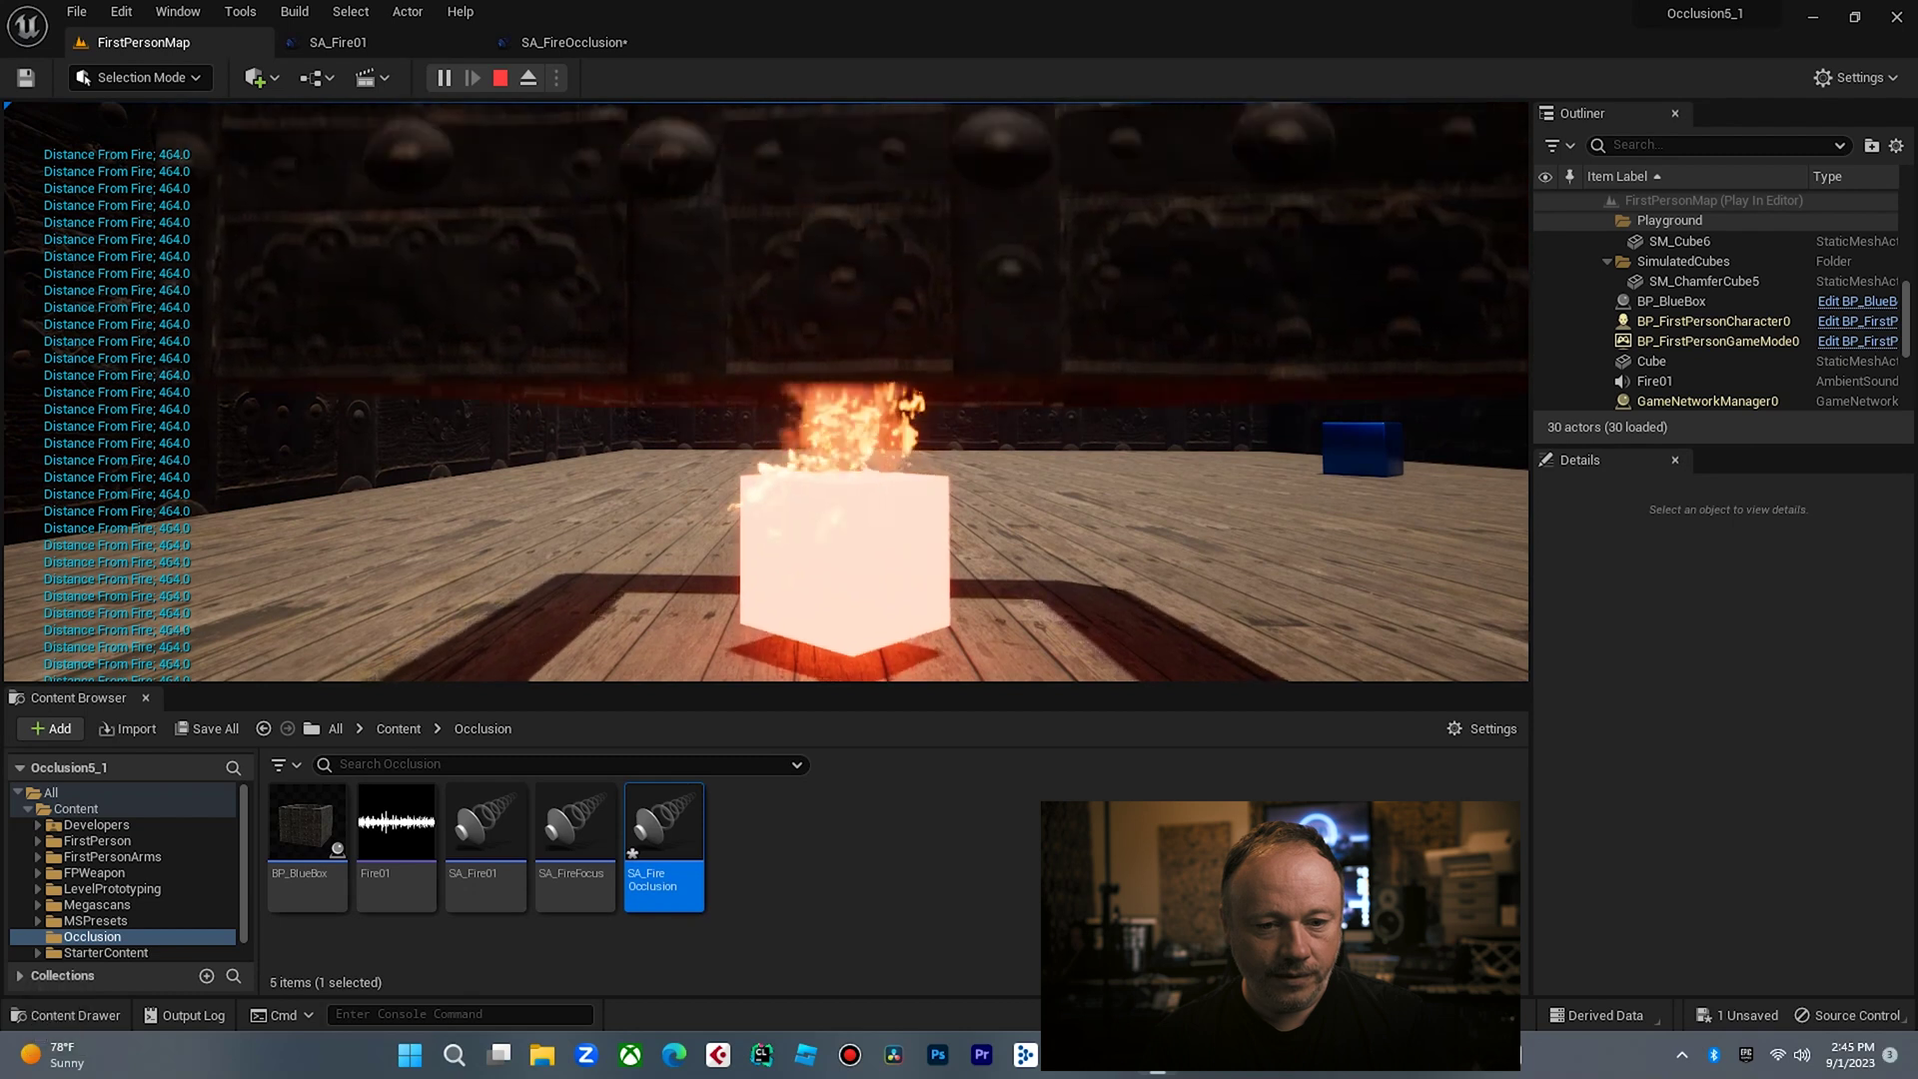
key(Down)
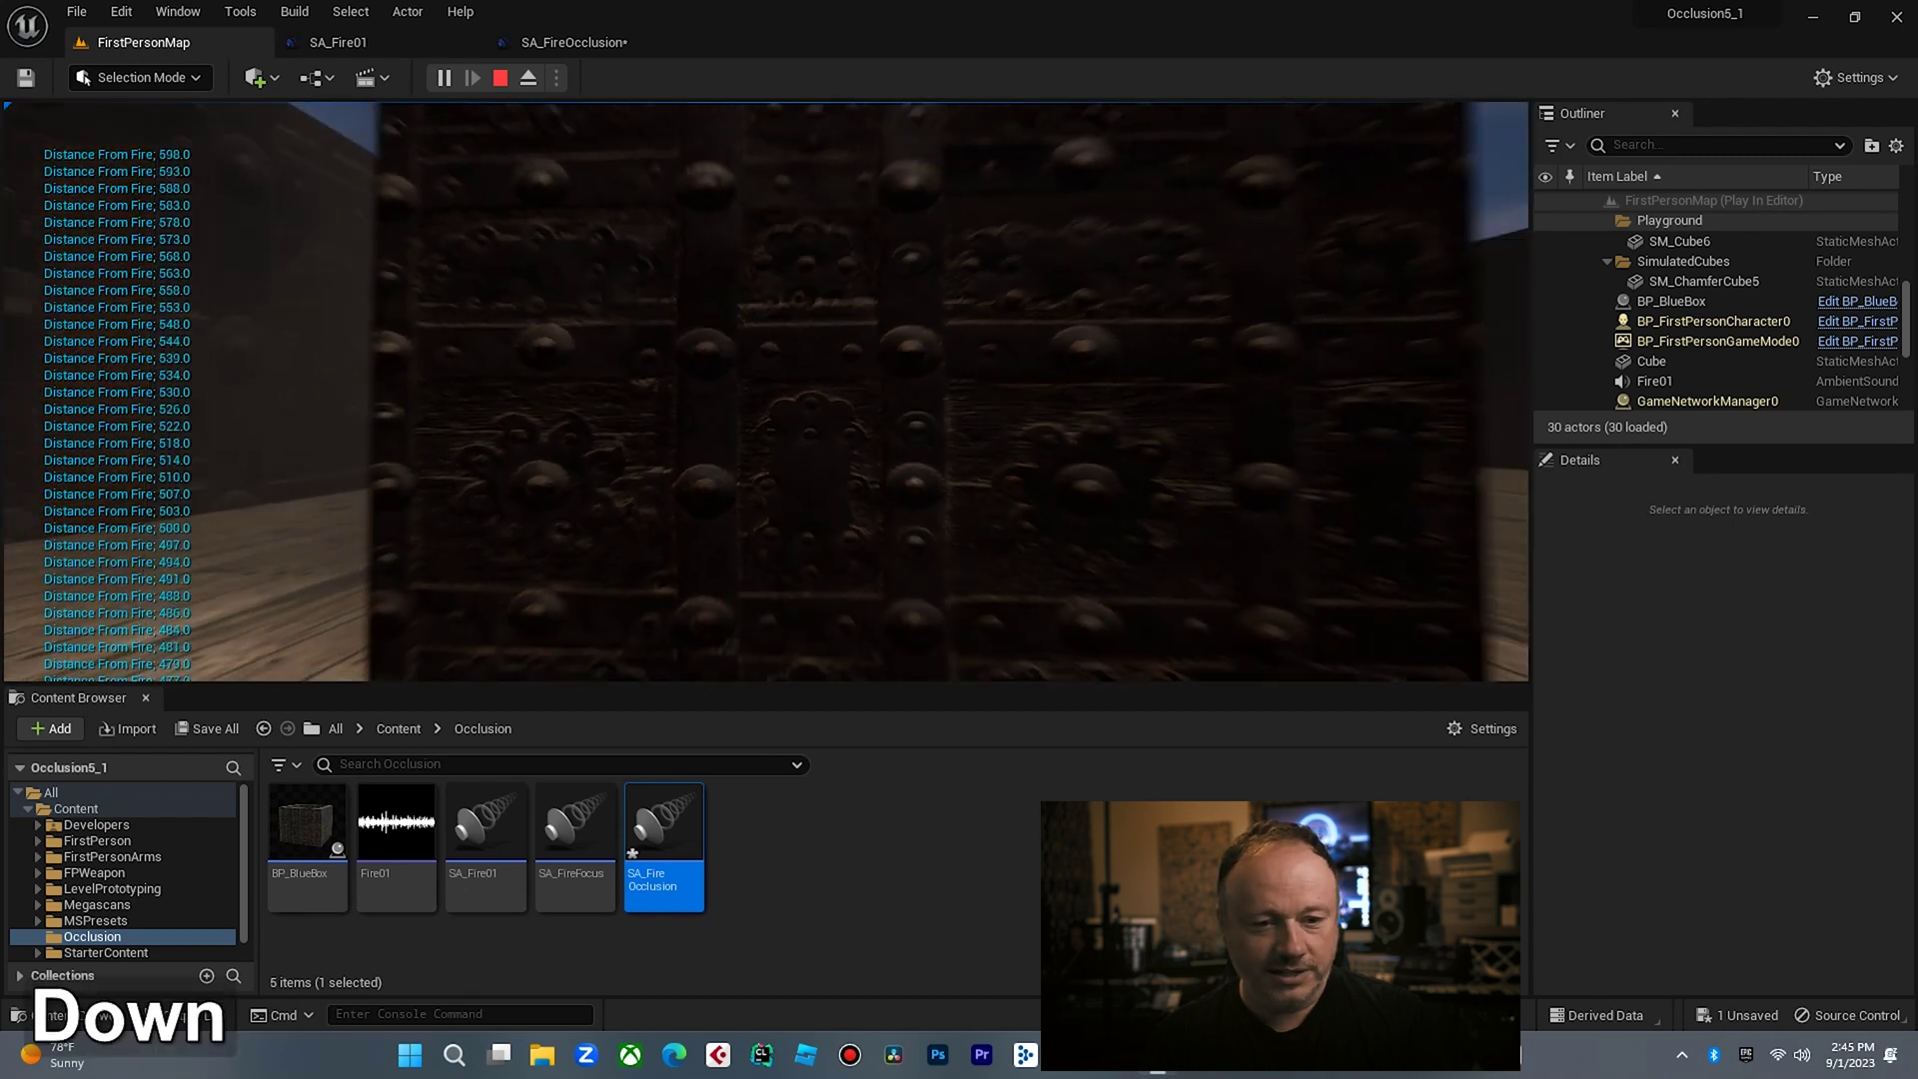
key(Up)
key(Down)
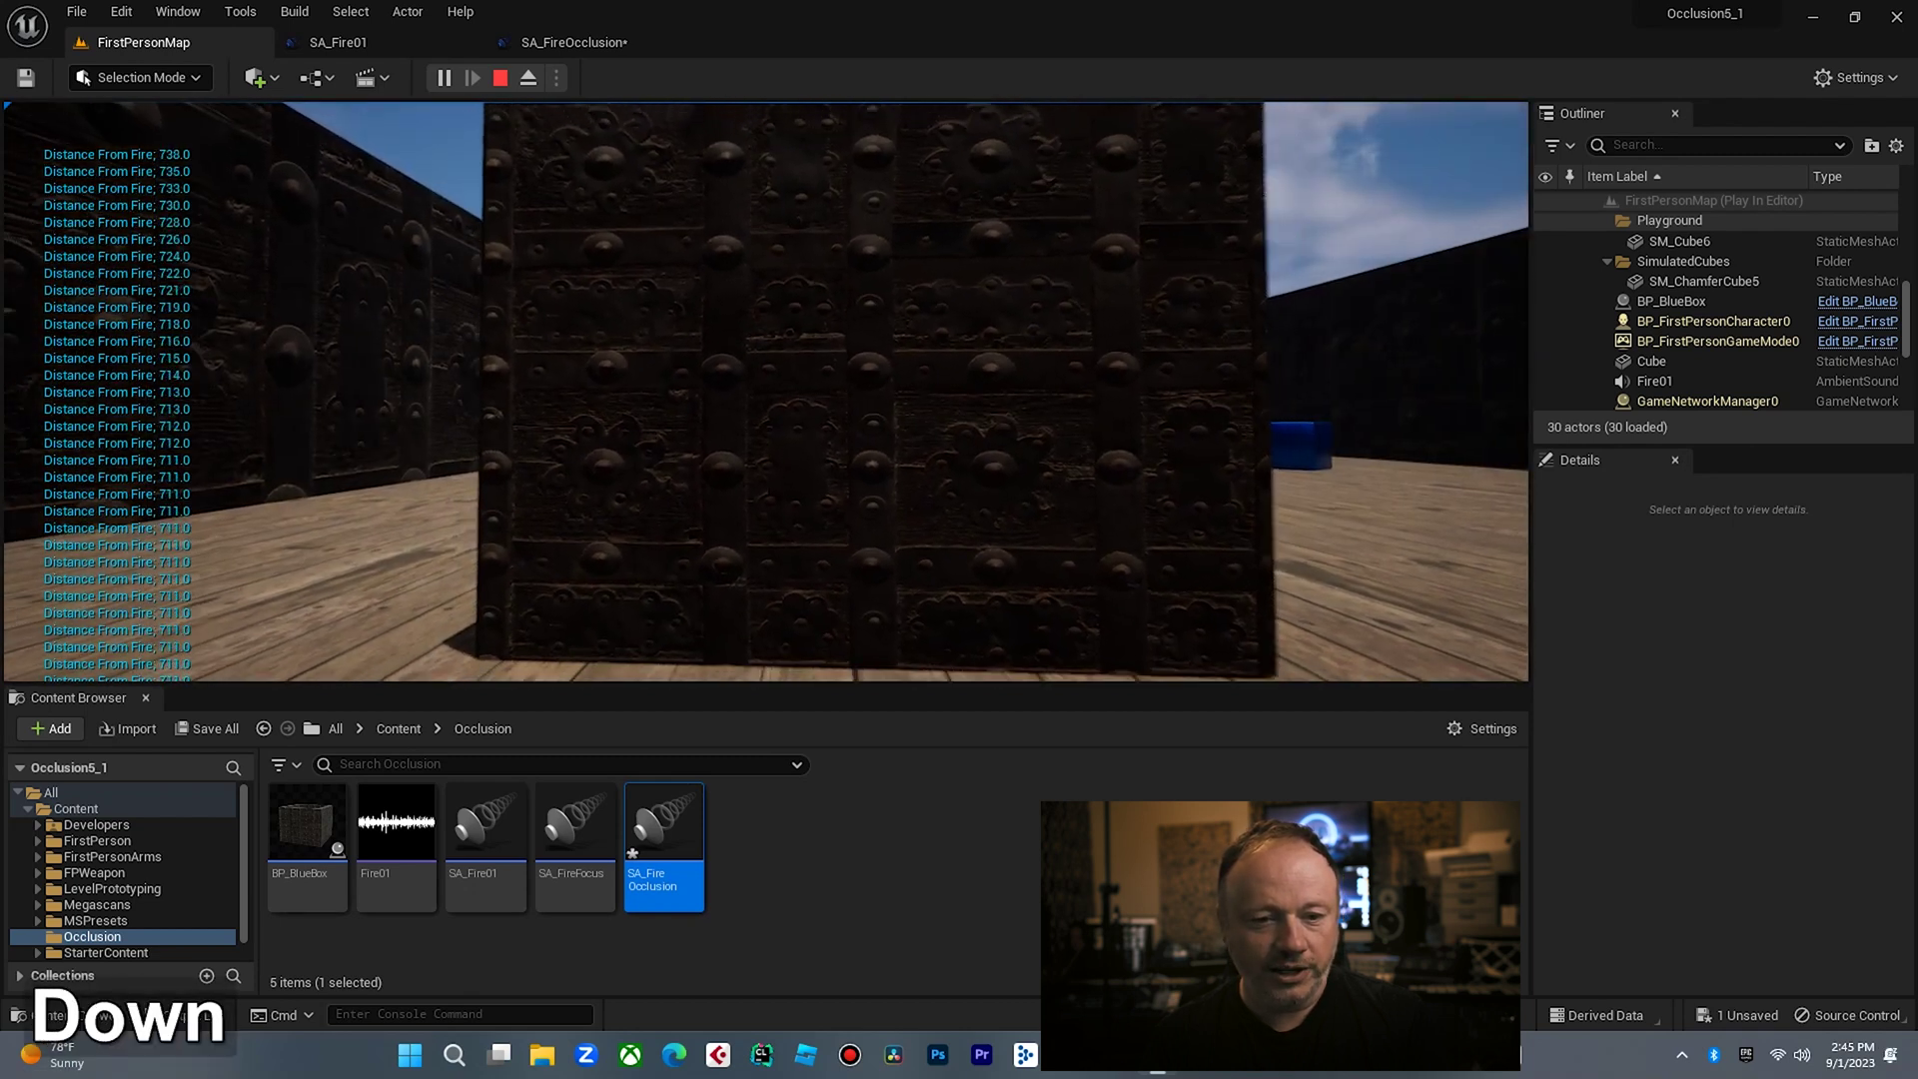
key(p)
key(Down)
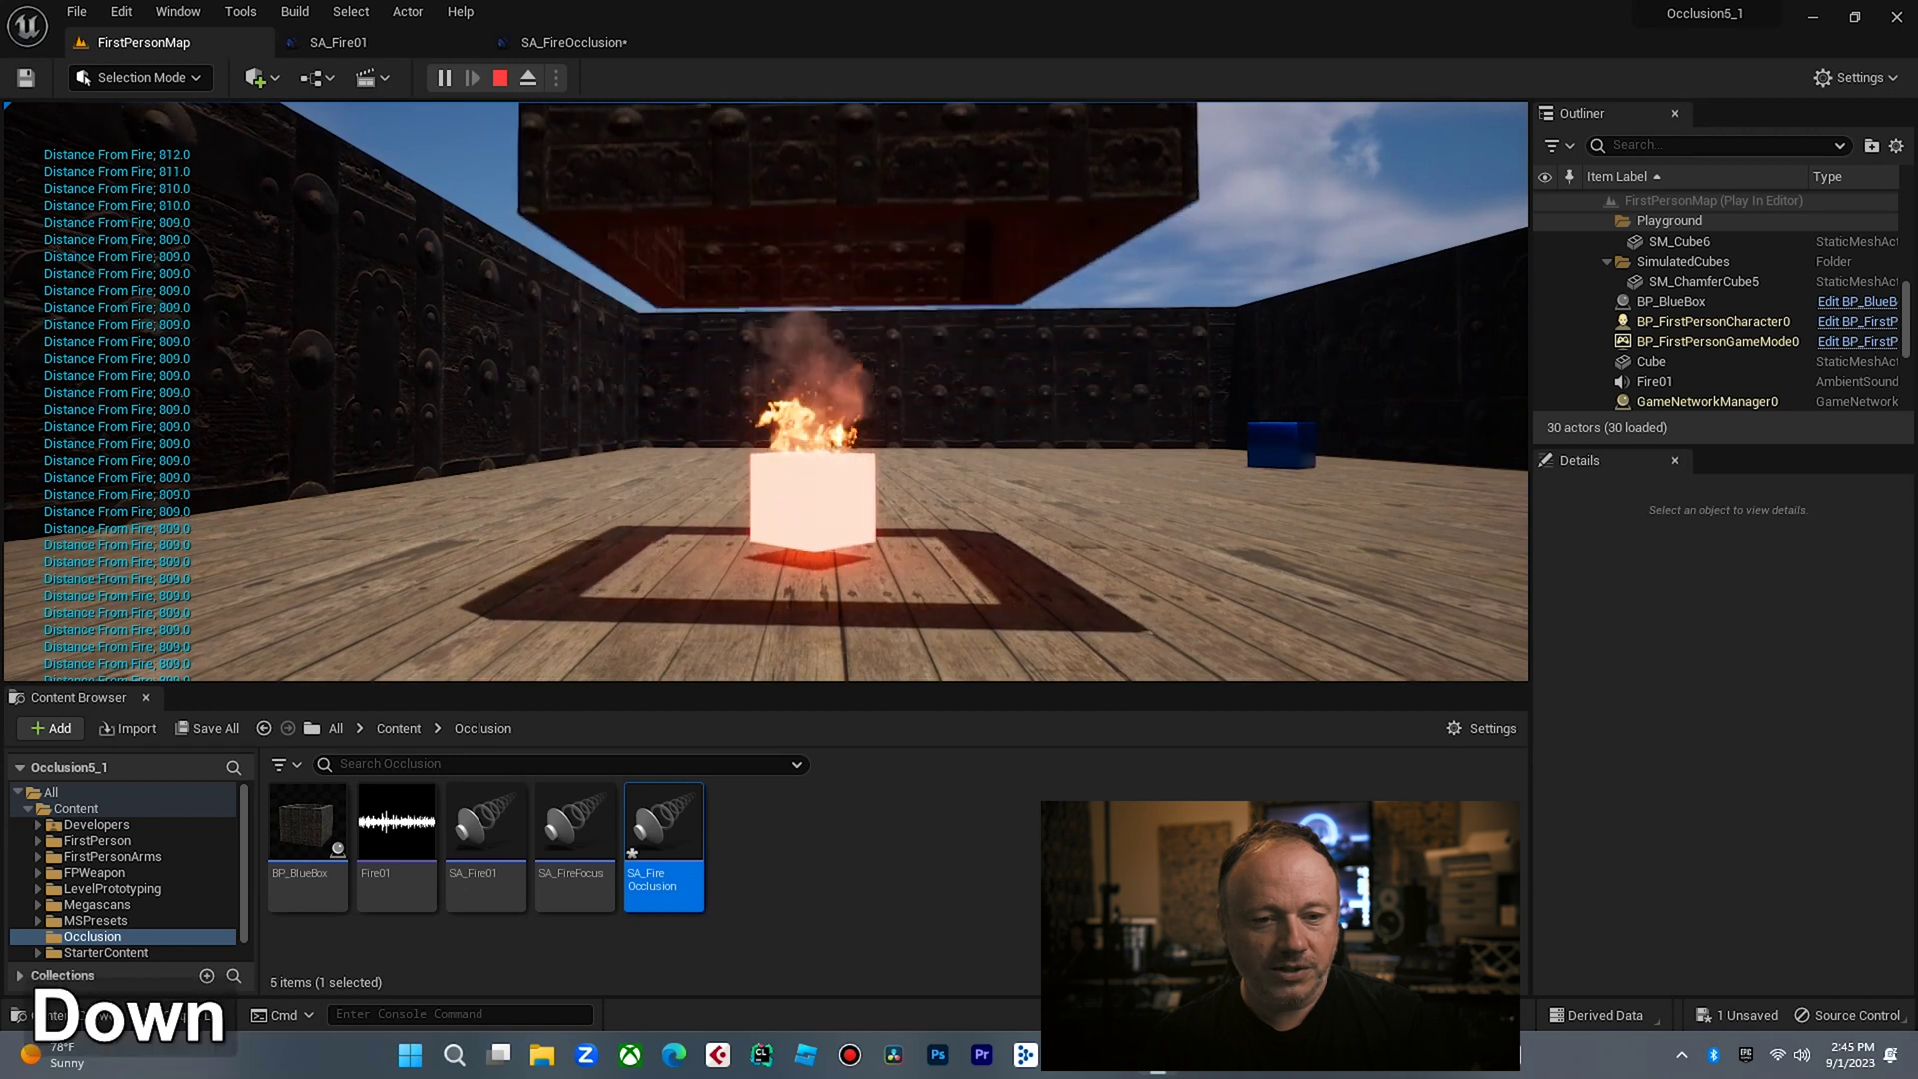
Raise the box from farther back, retreat to a distance of about 1550, and return to the fire to hear the falloff
key(Down)
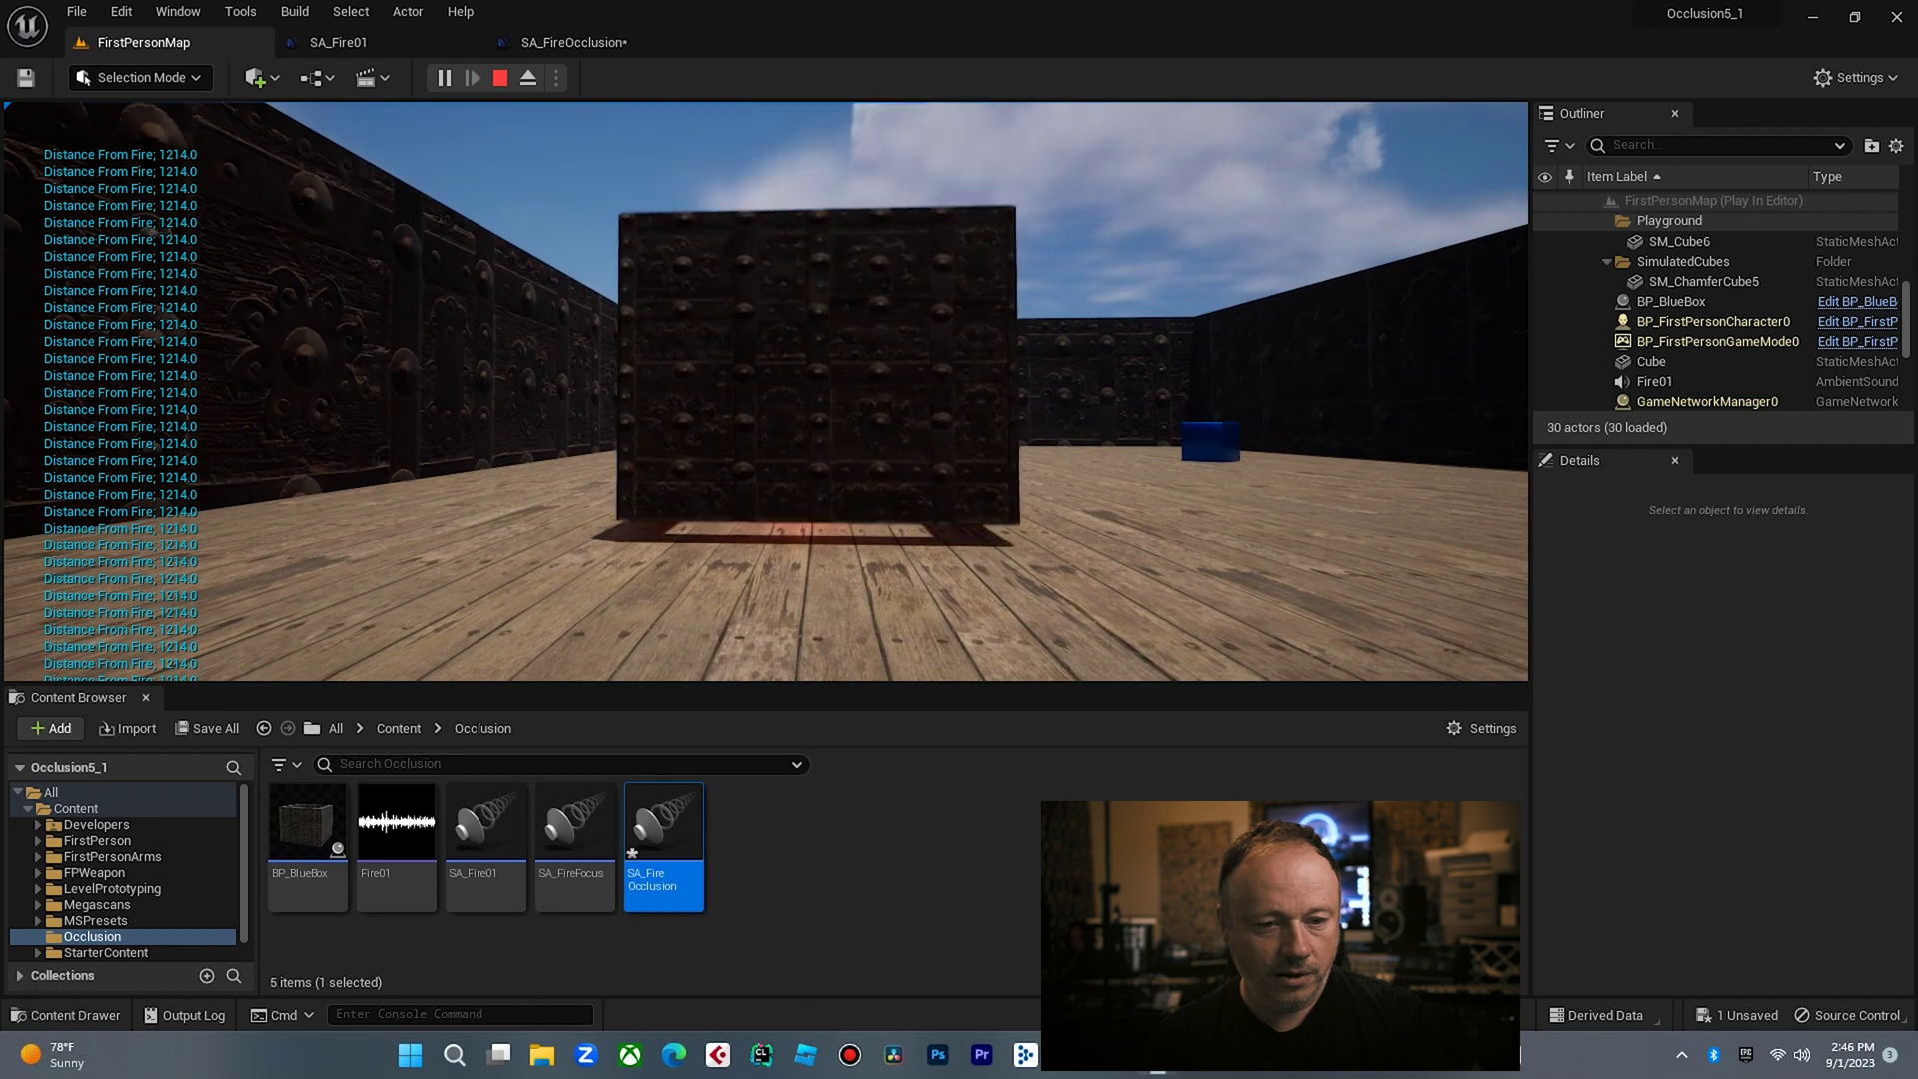
key(p)
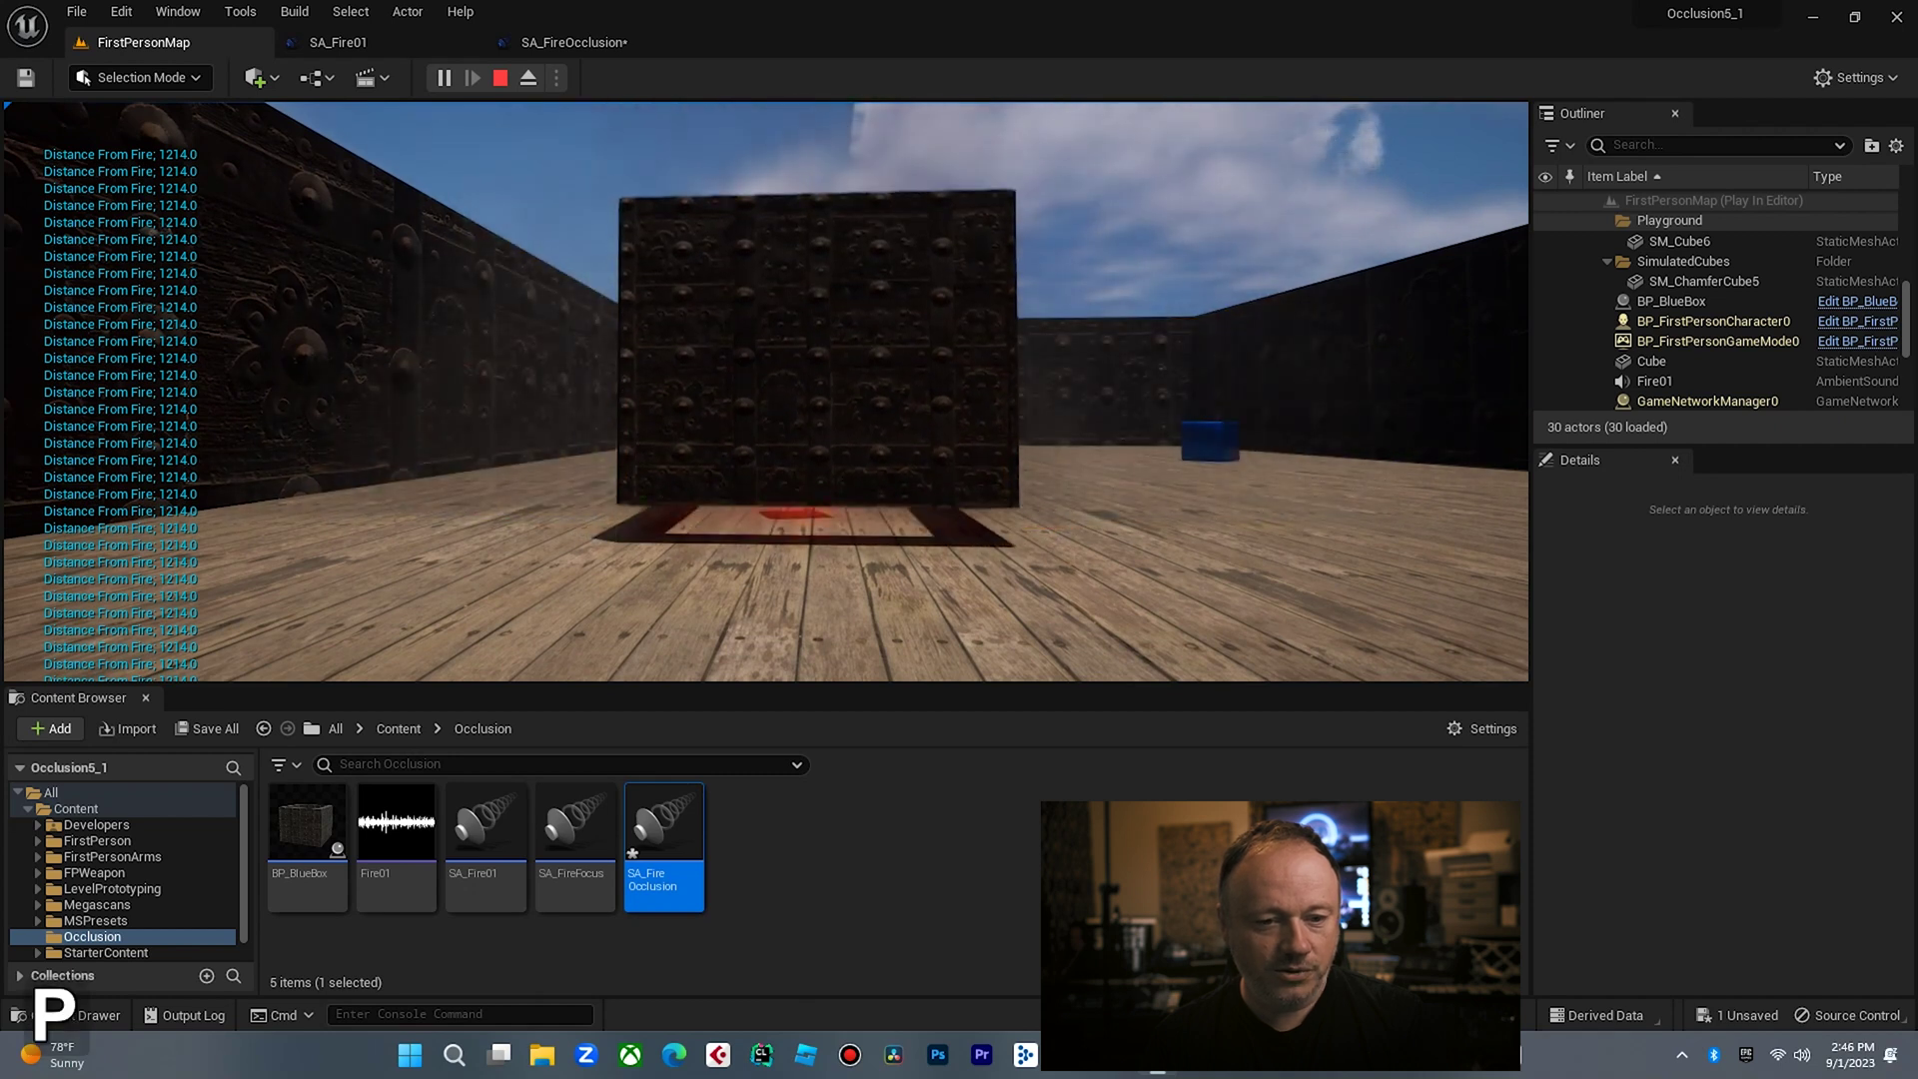
key(Down)
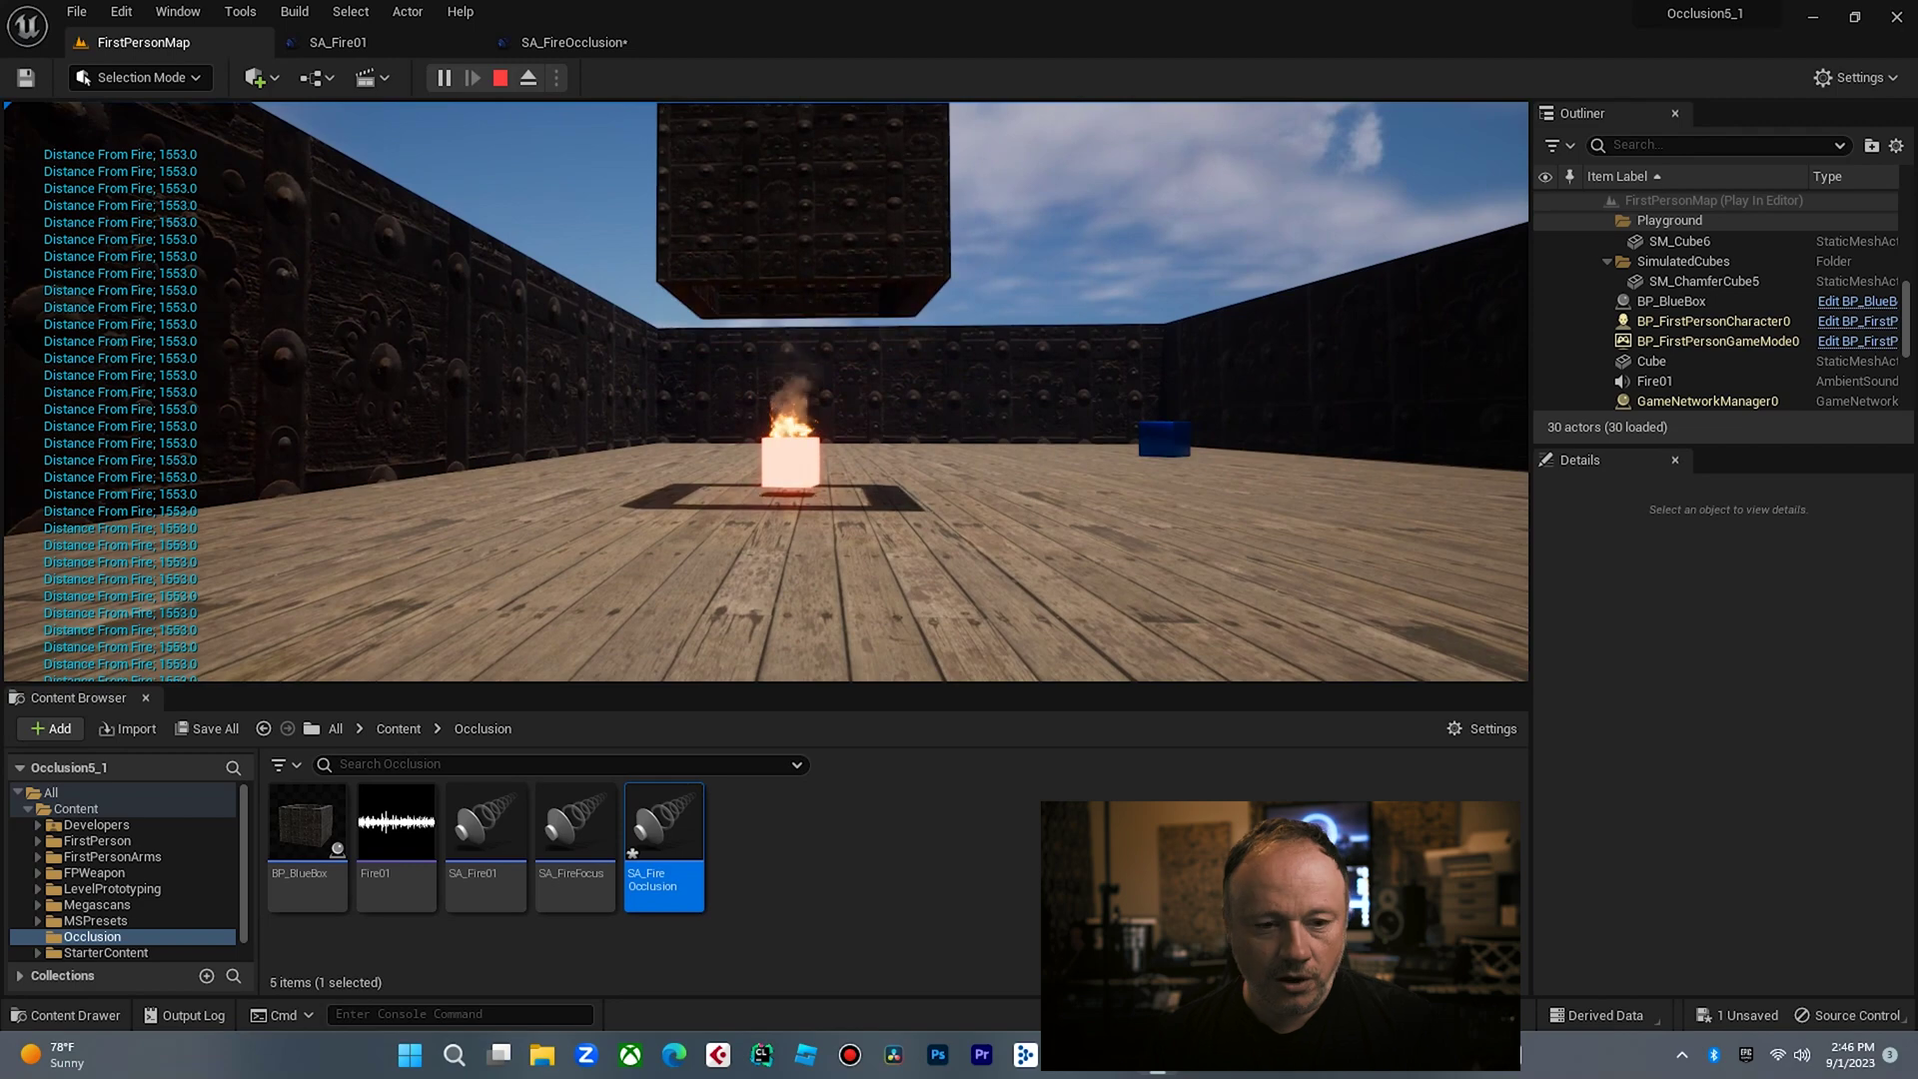
key(Up)
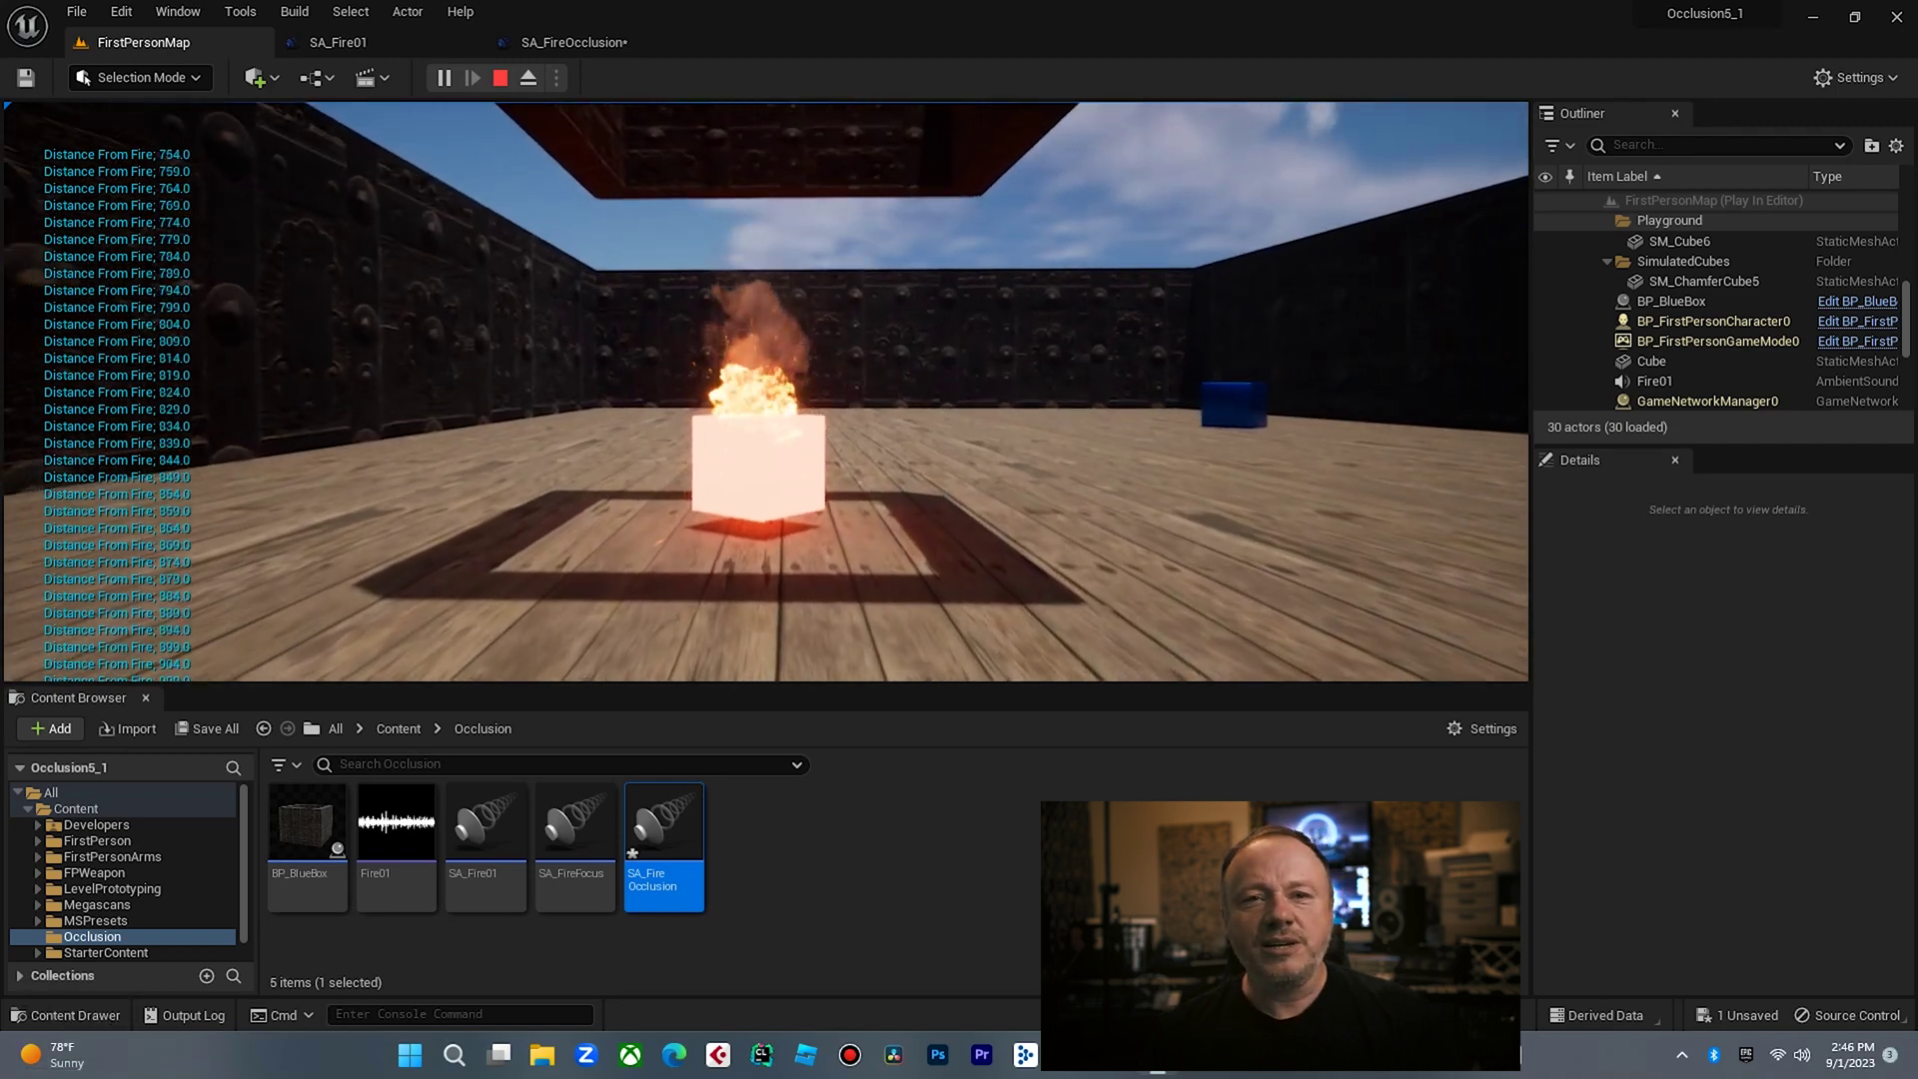